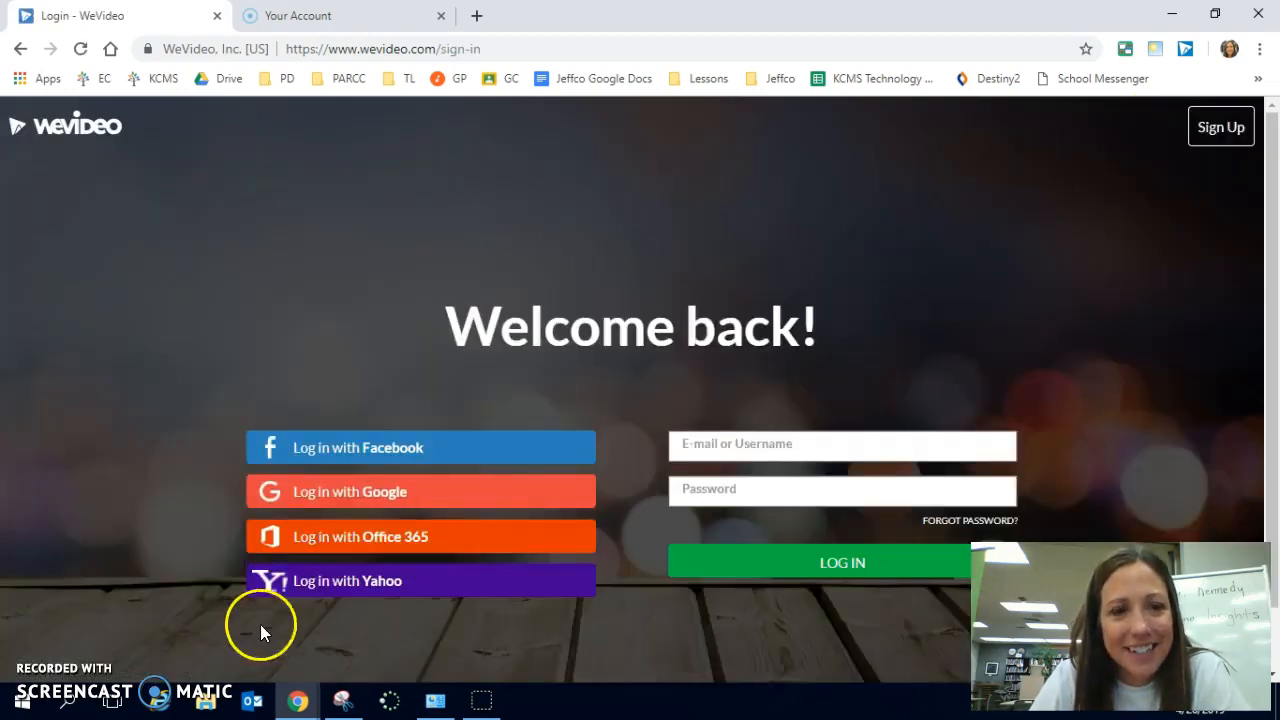
- Log in to WeVideo with Google using the school account
left_click(357, 490)
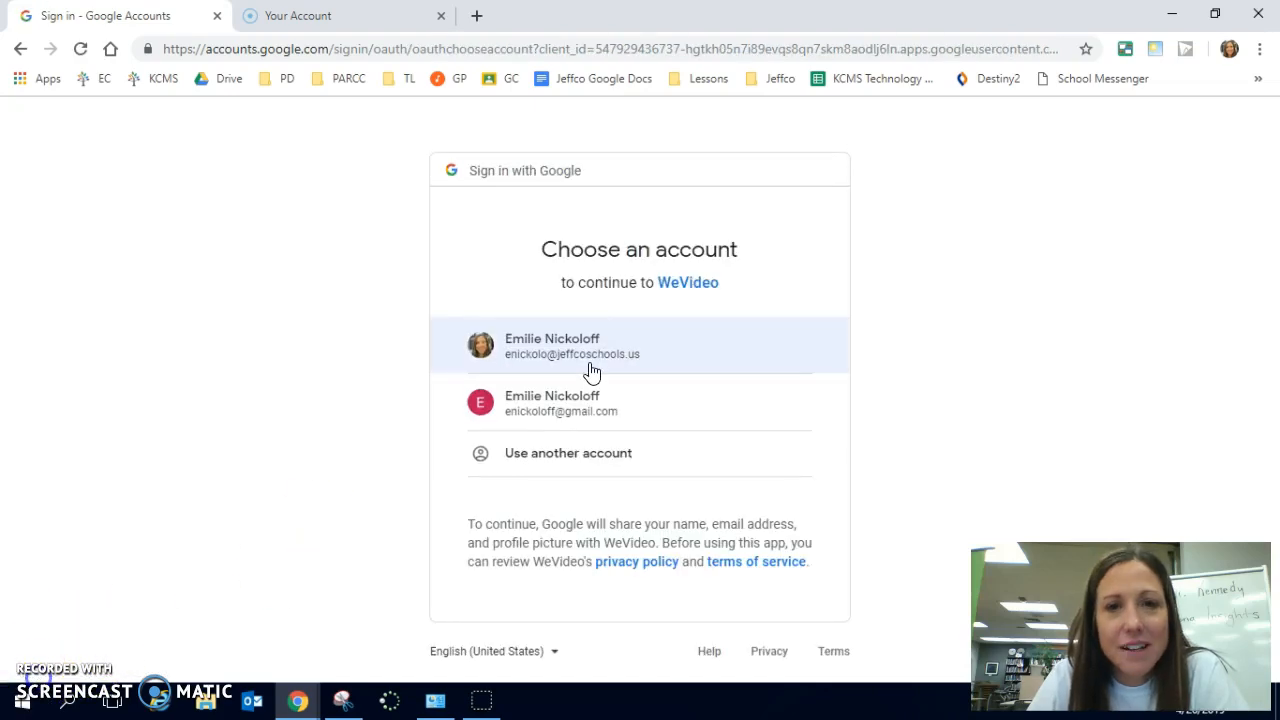
left_click(565, 362)
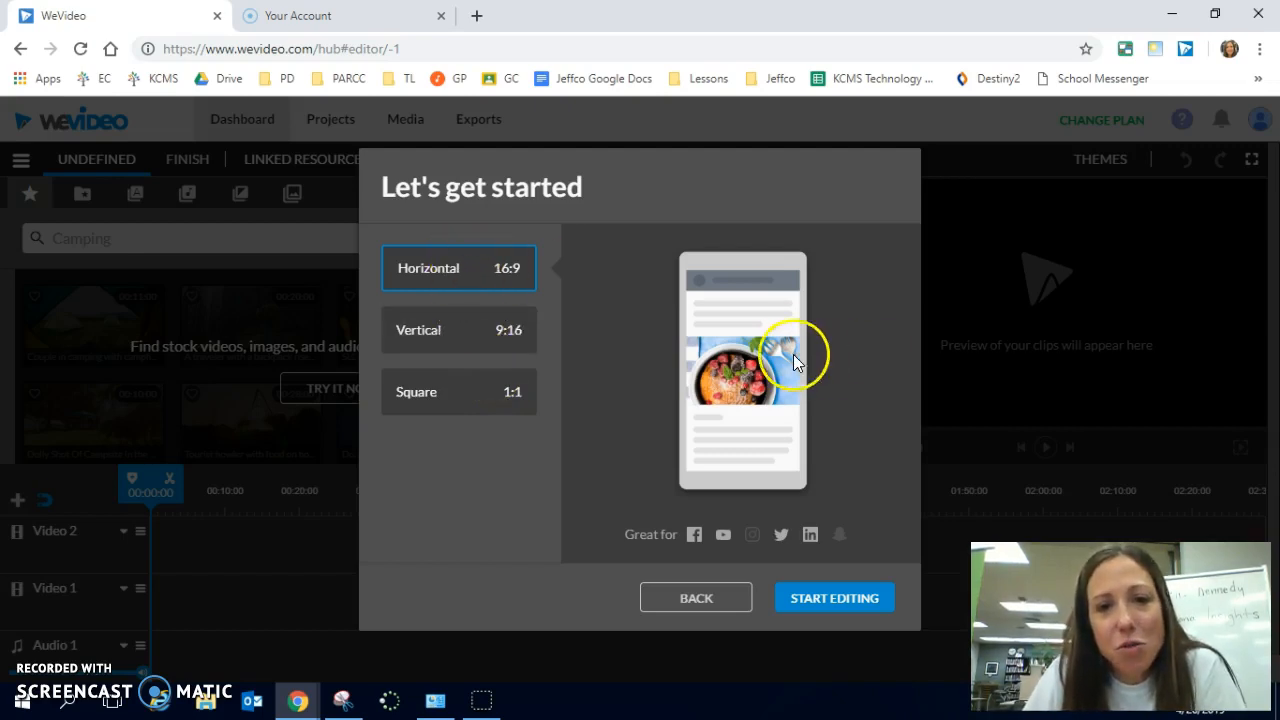
- Try the Vertical and Square formats, and start editing a new video in Horizontal 16:9
left_click(475, 343)
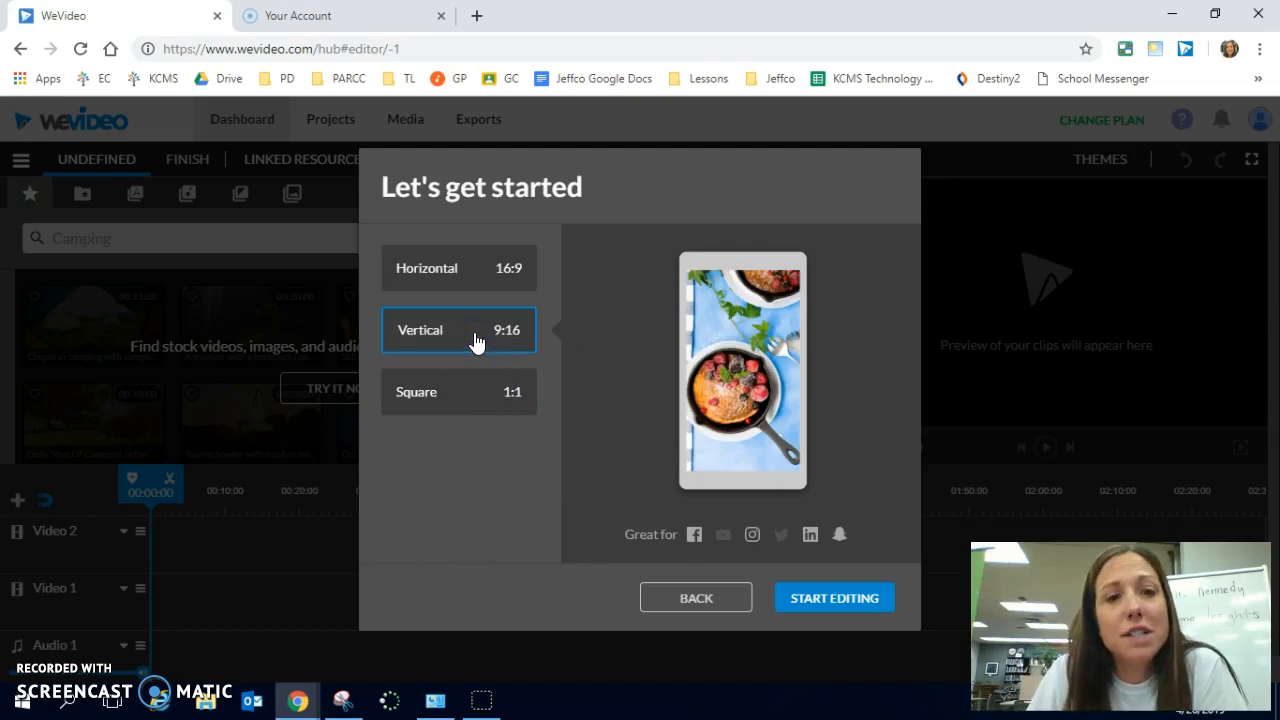
left_click(460, 400)
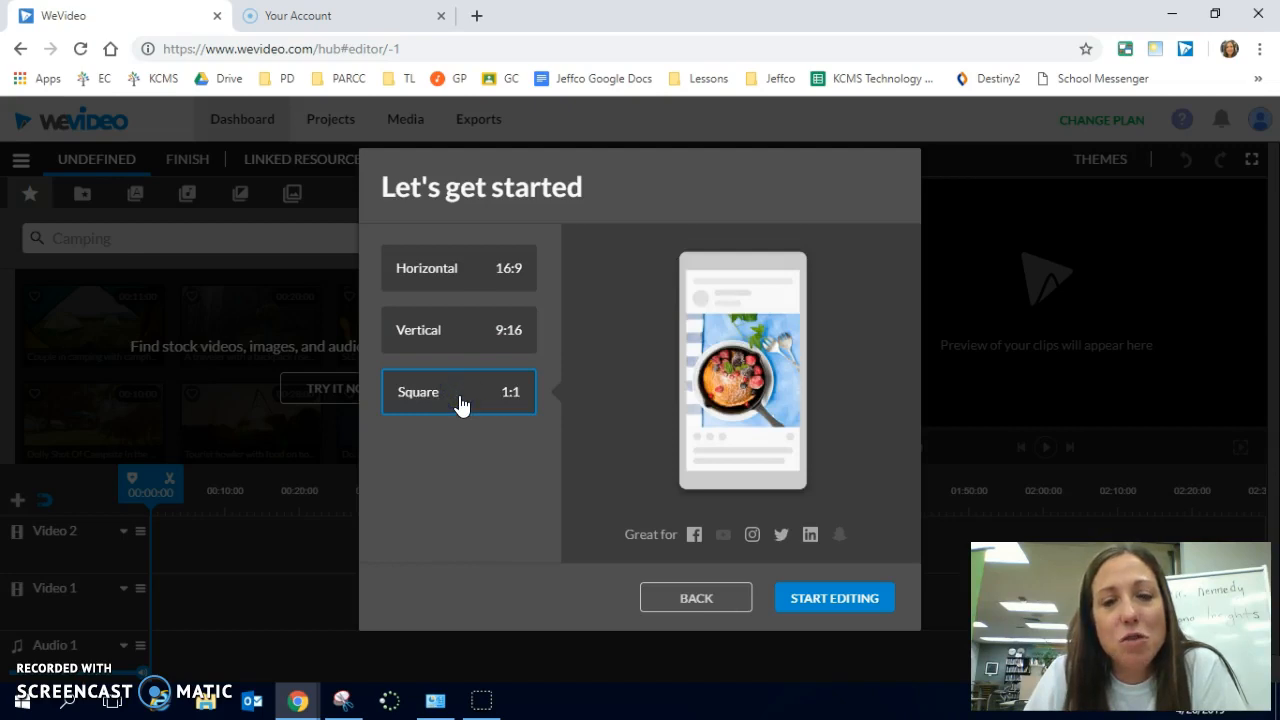
left_click(459, 290)
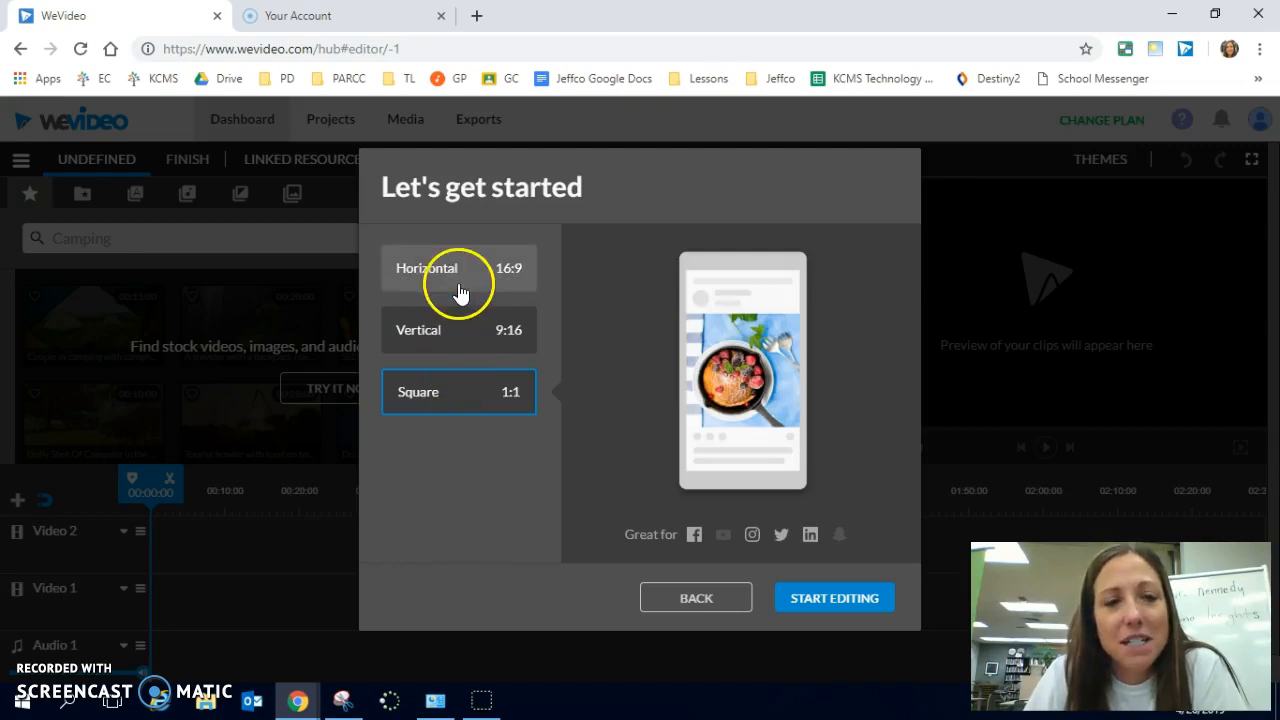
left_click(723, 534)
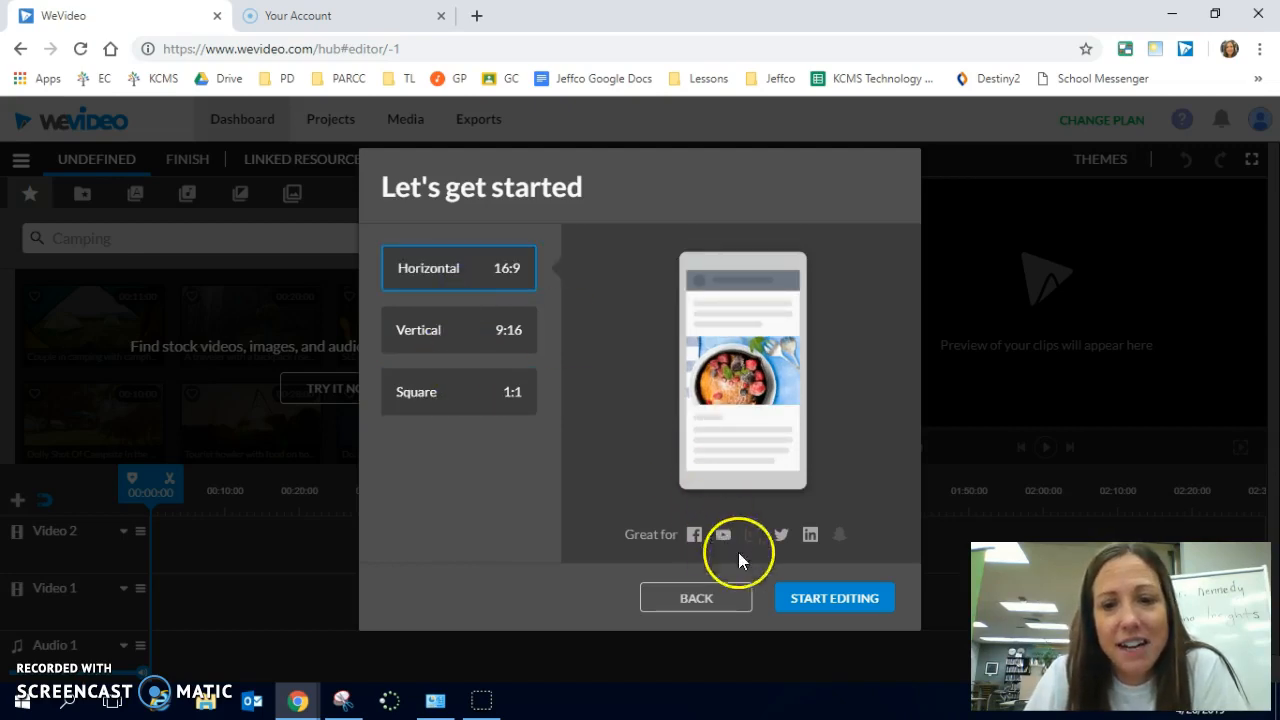
left_click(815, 596)
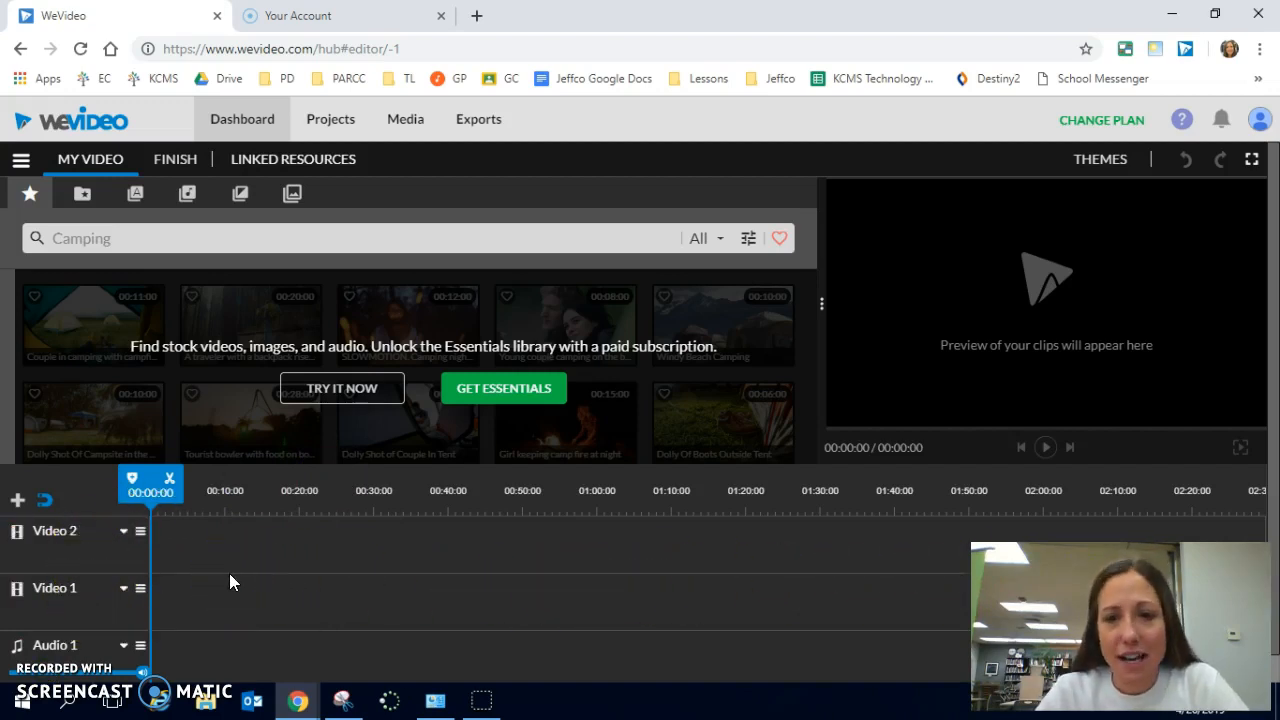
- Switch the editor to Storyboard mode and back to Timeline mode
left_click(20, 163)
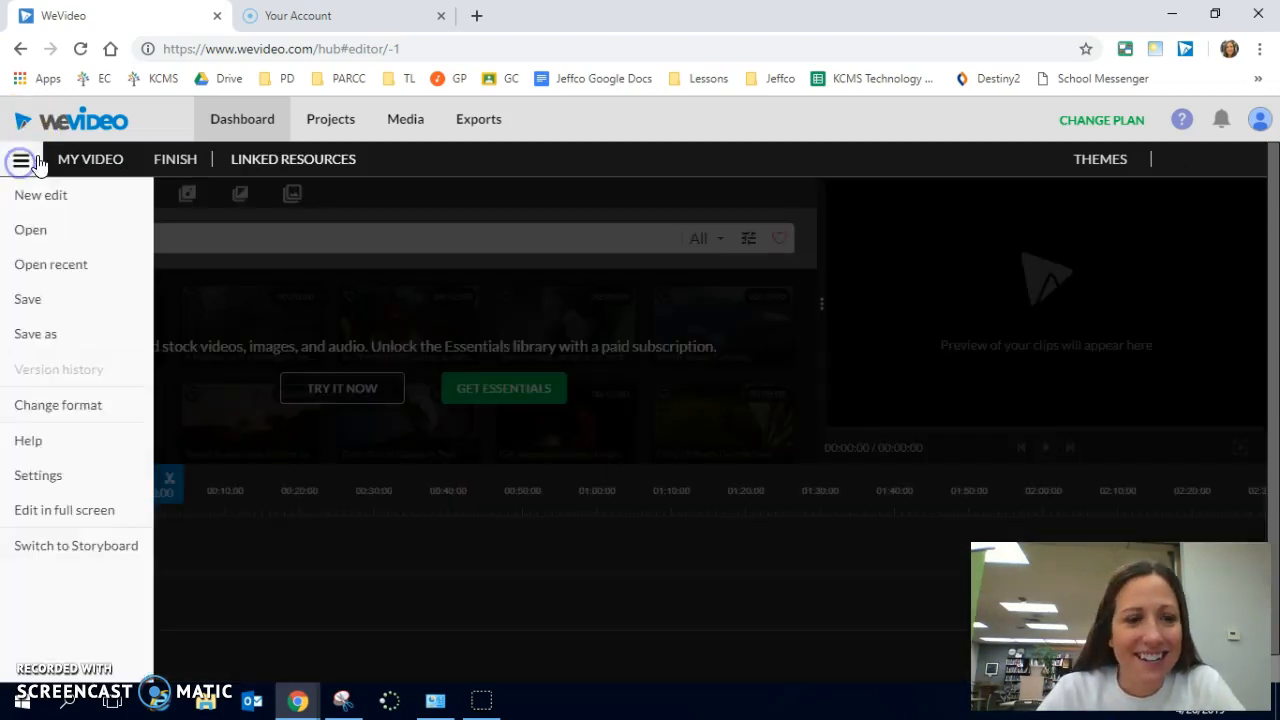
left_click(108, 560)
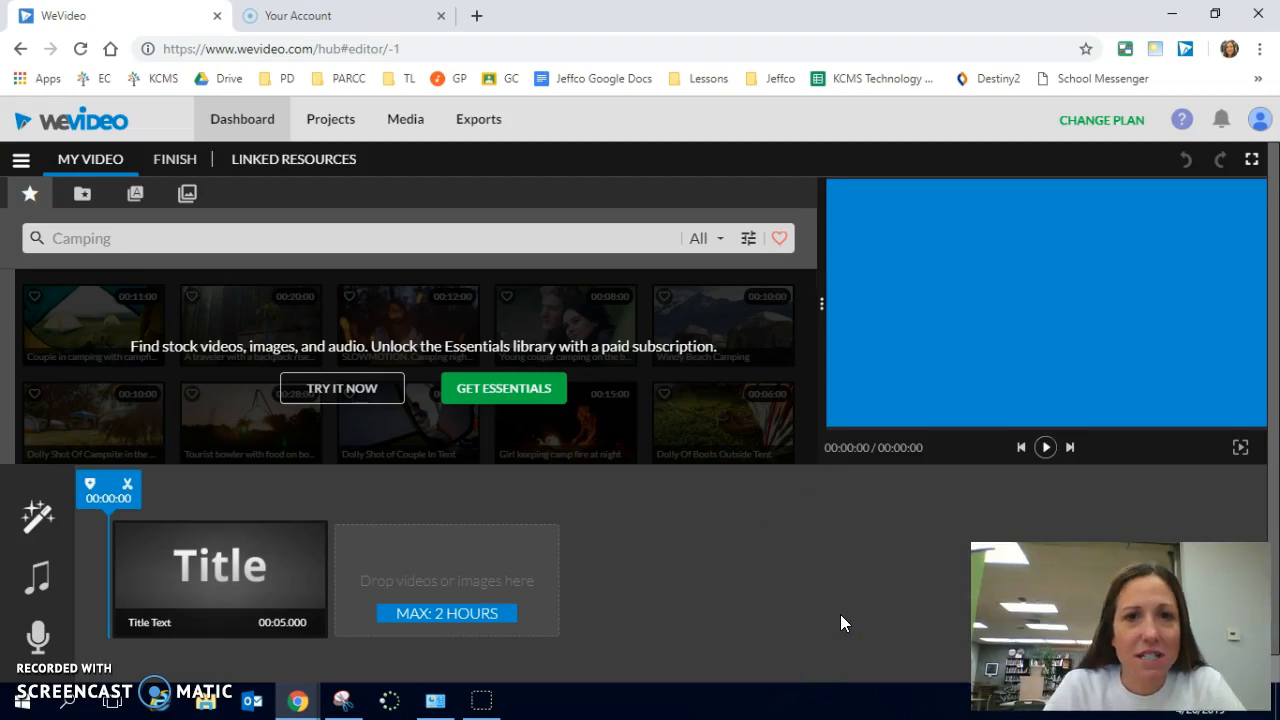
left_click(20, 165)
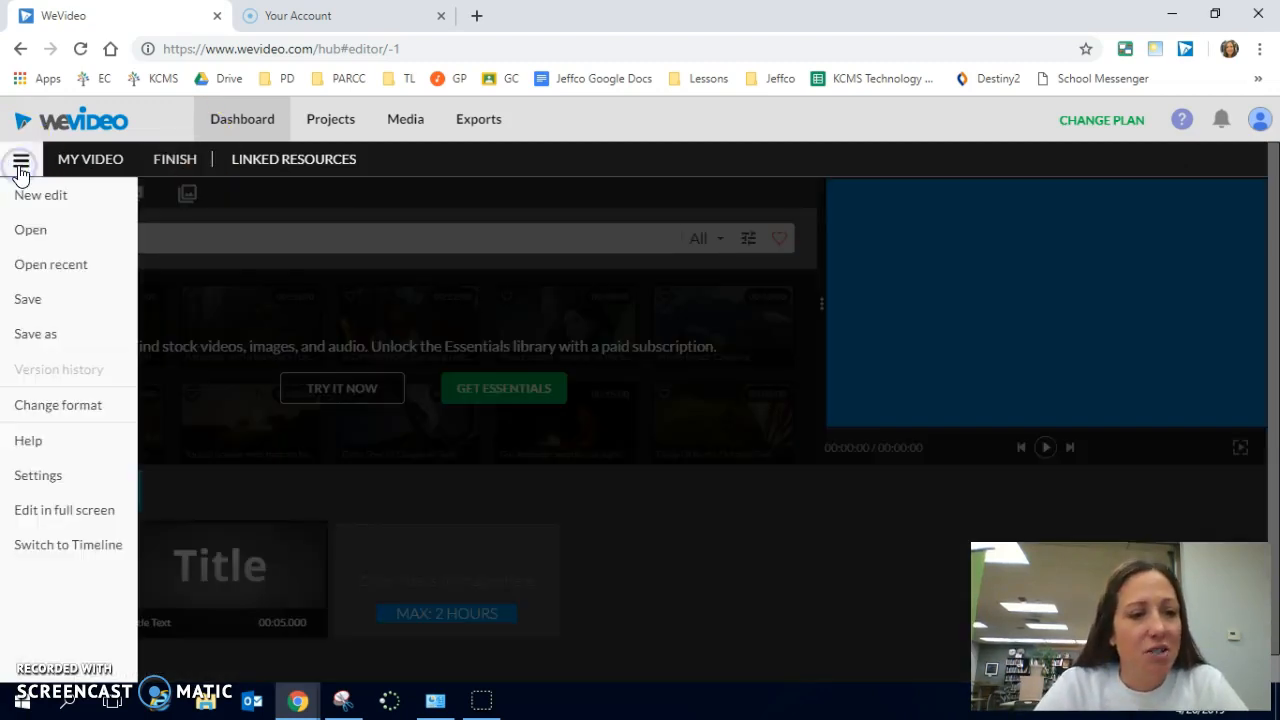
left_click(57, 552)
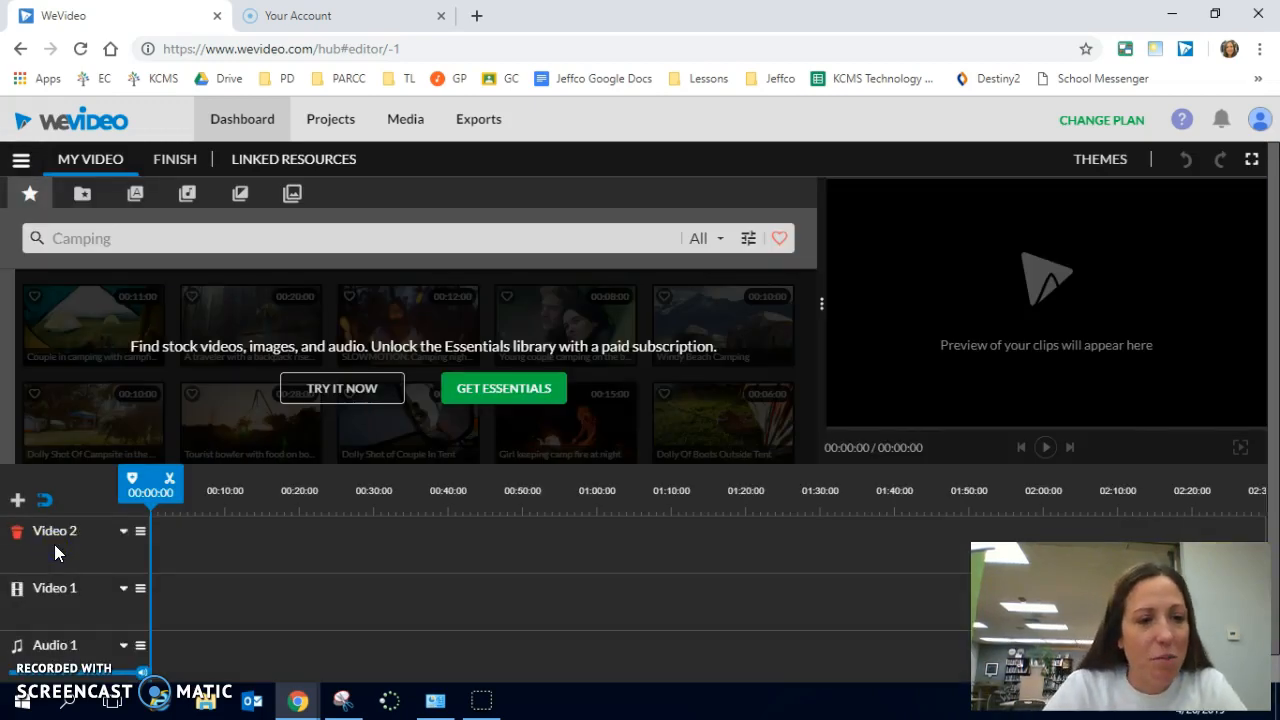
- Browse the clips in My media and review the available sources for importing media
left_click(83, 196)
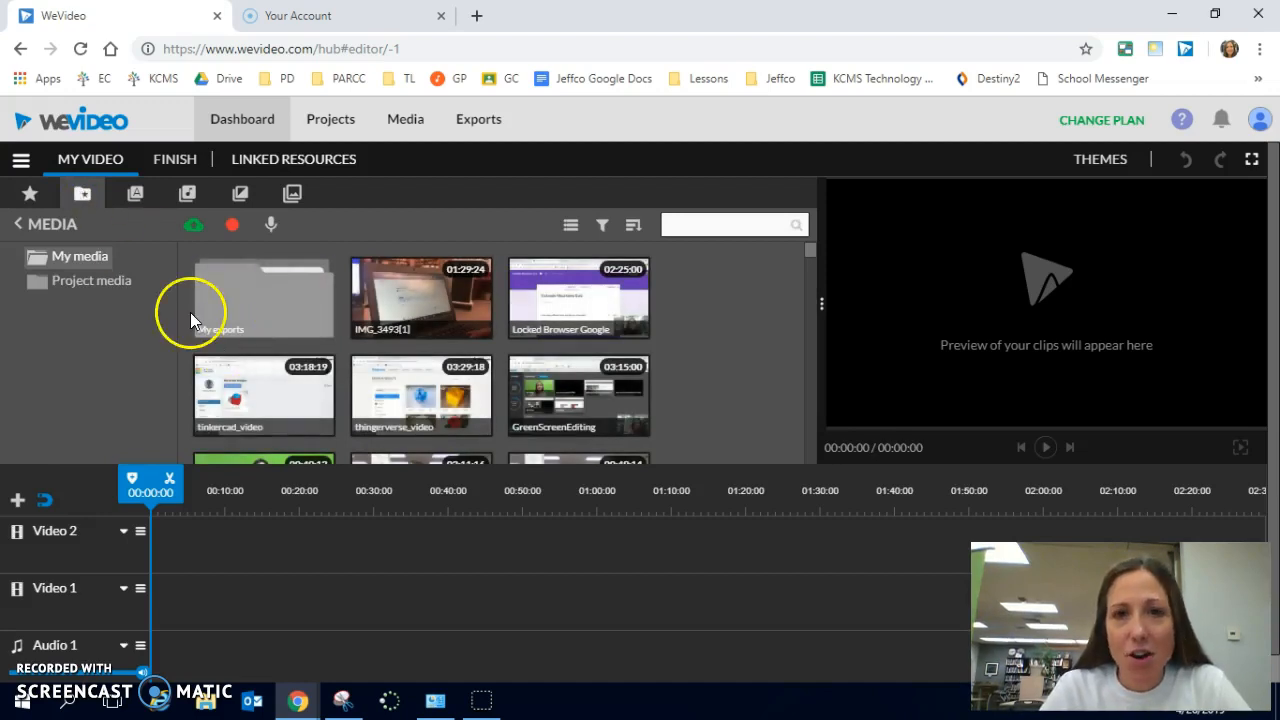
scroll(580, 366, "down", 5)
scroll(583, 364, "down", 8)
left_click(582, 345)
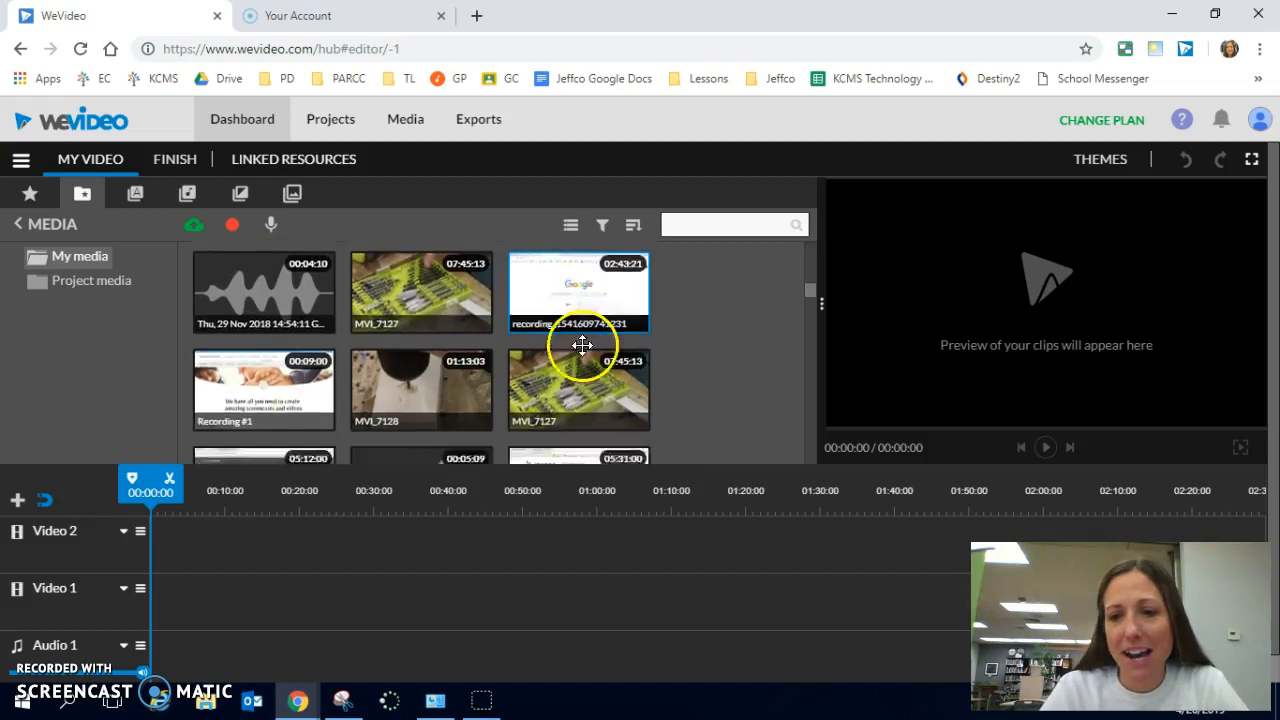
scroll(582, 345, "down", 3)
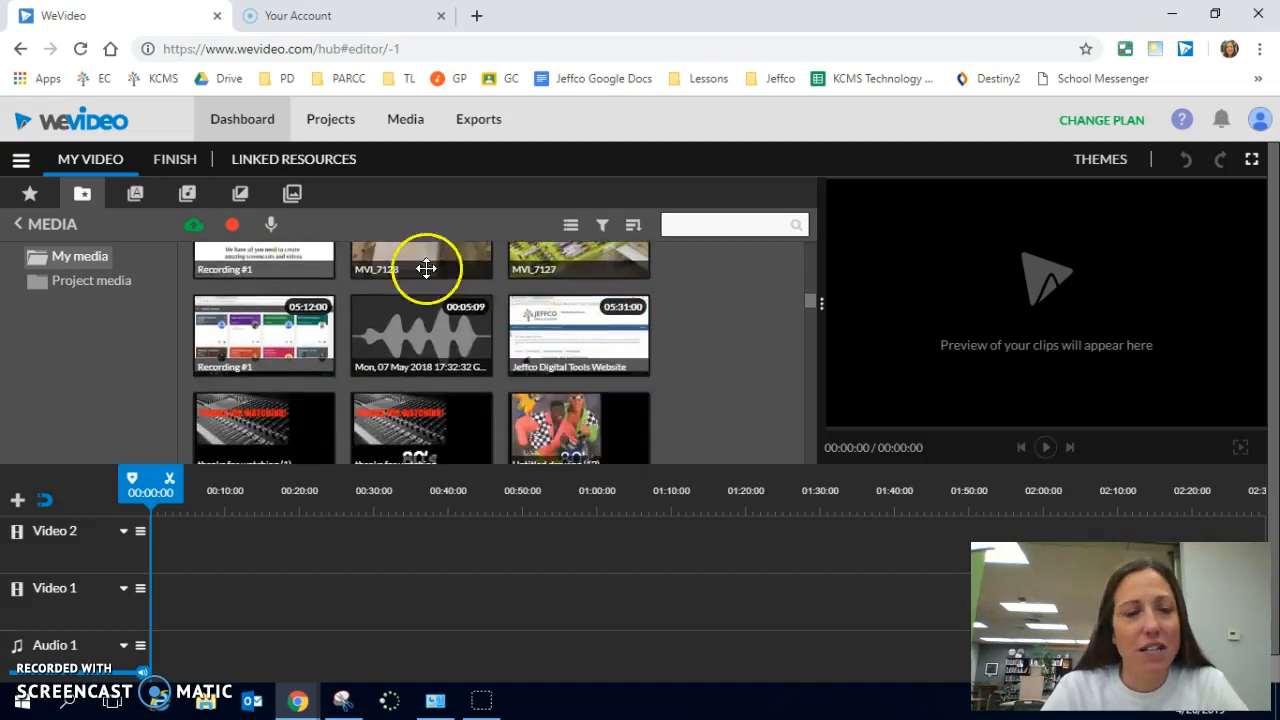
left_click(195, 231)
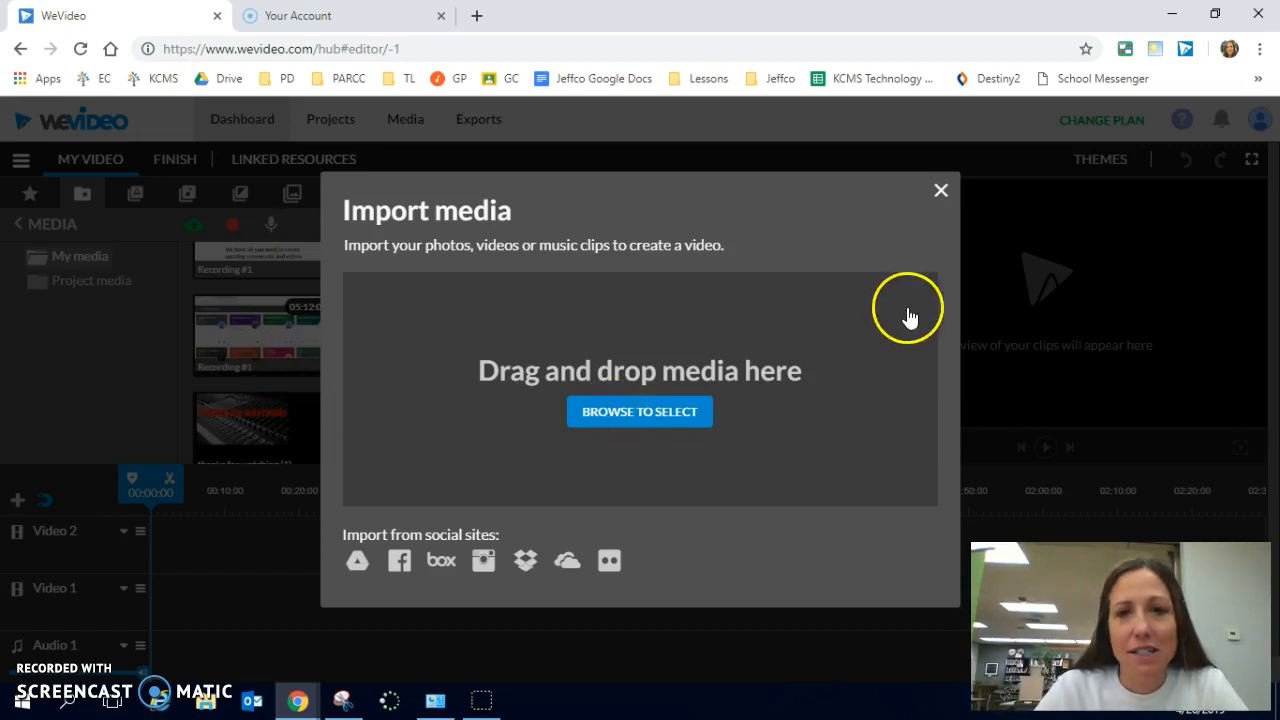
left_click(940, 192)
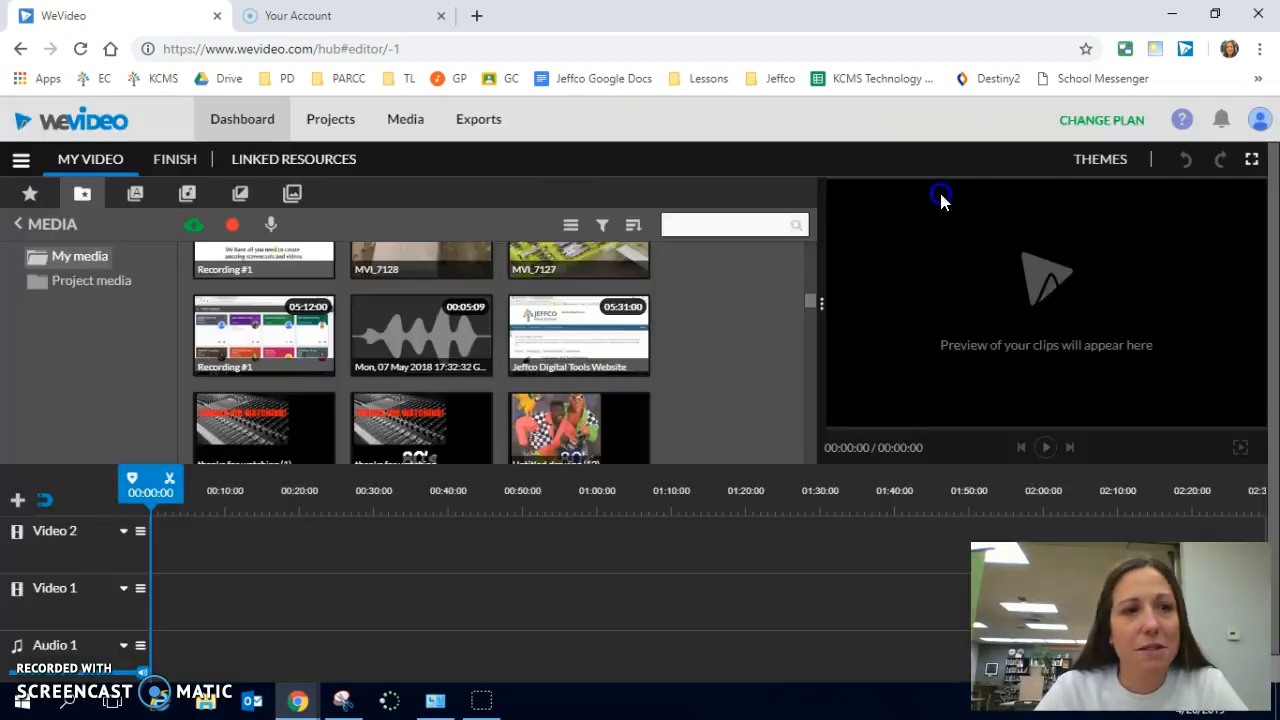
- Look through the text, audio and transitions libraries
left_click(135, 195)
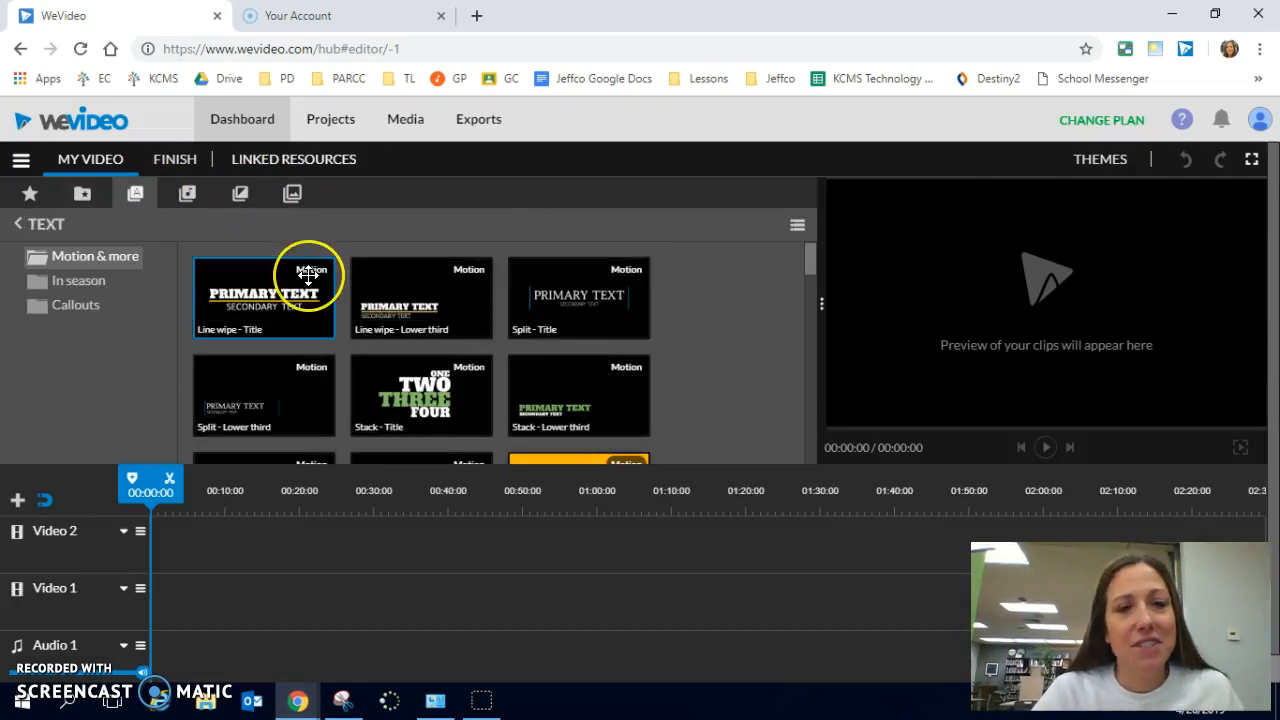
left_click(187, 193)
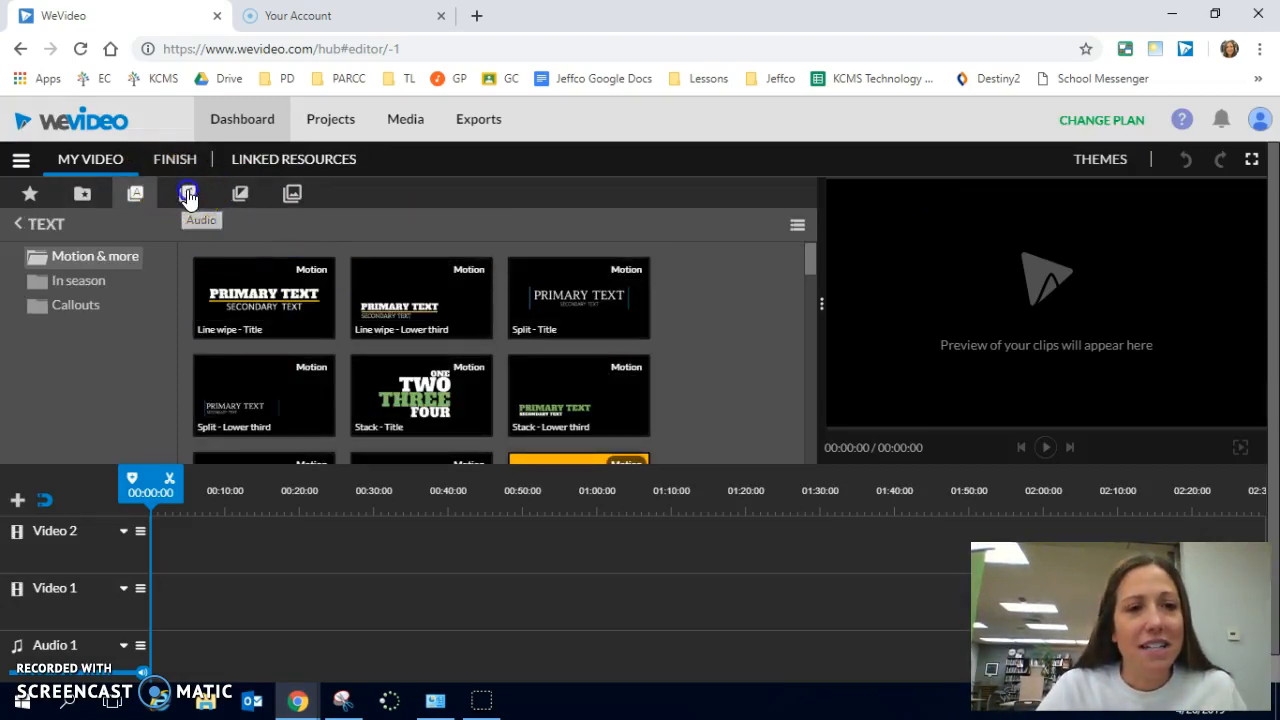
left_click(237, 196)
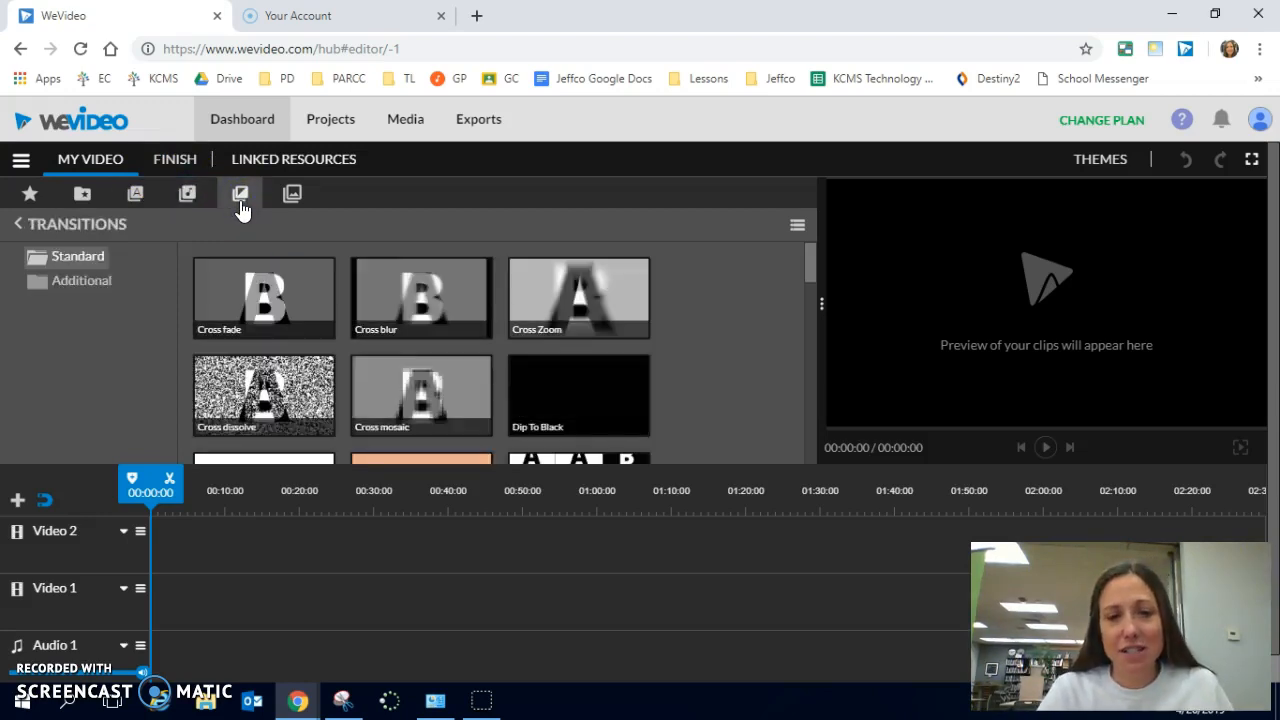
- Place the Yellow Aurora background graphic at the start of the Video 1 track
left_click(289, 195)
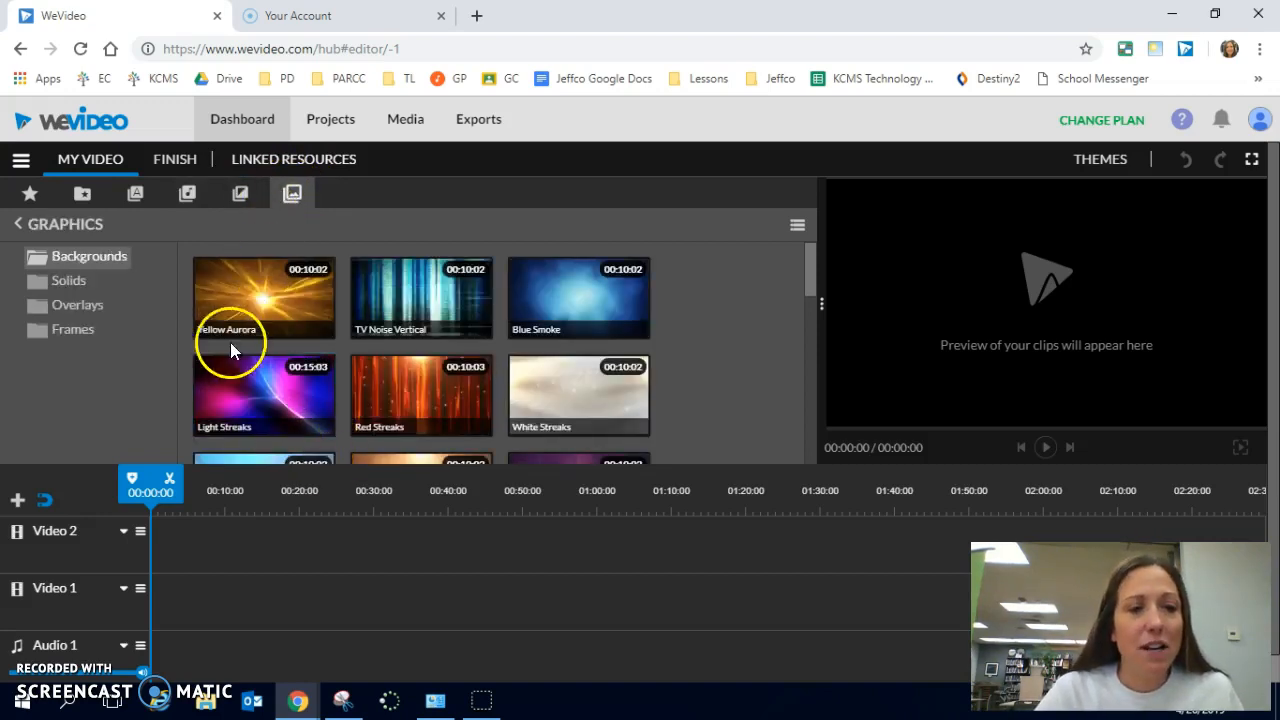
left_click(272, 292)
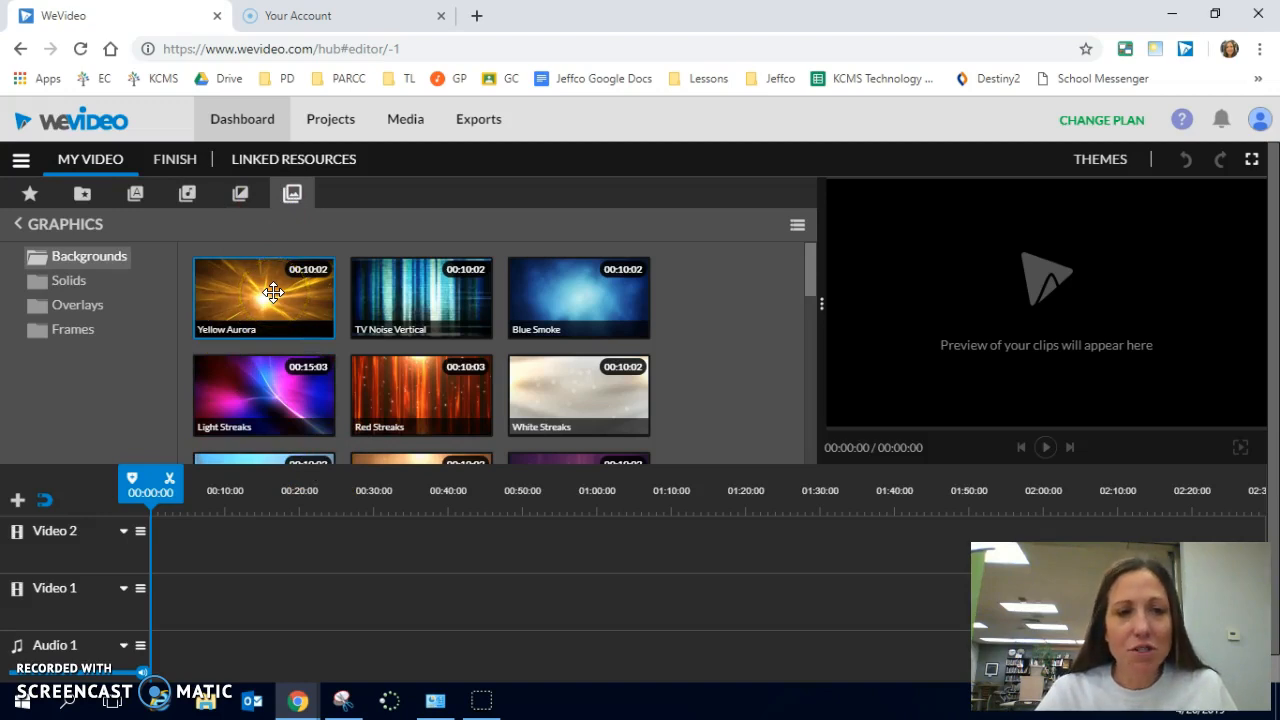
left_click_drag(272, 292, 178, 601)
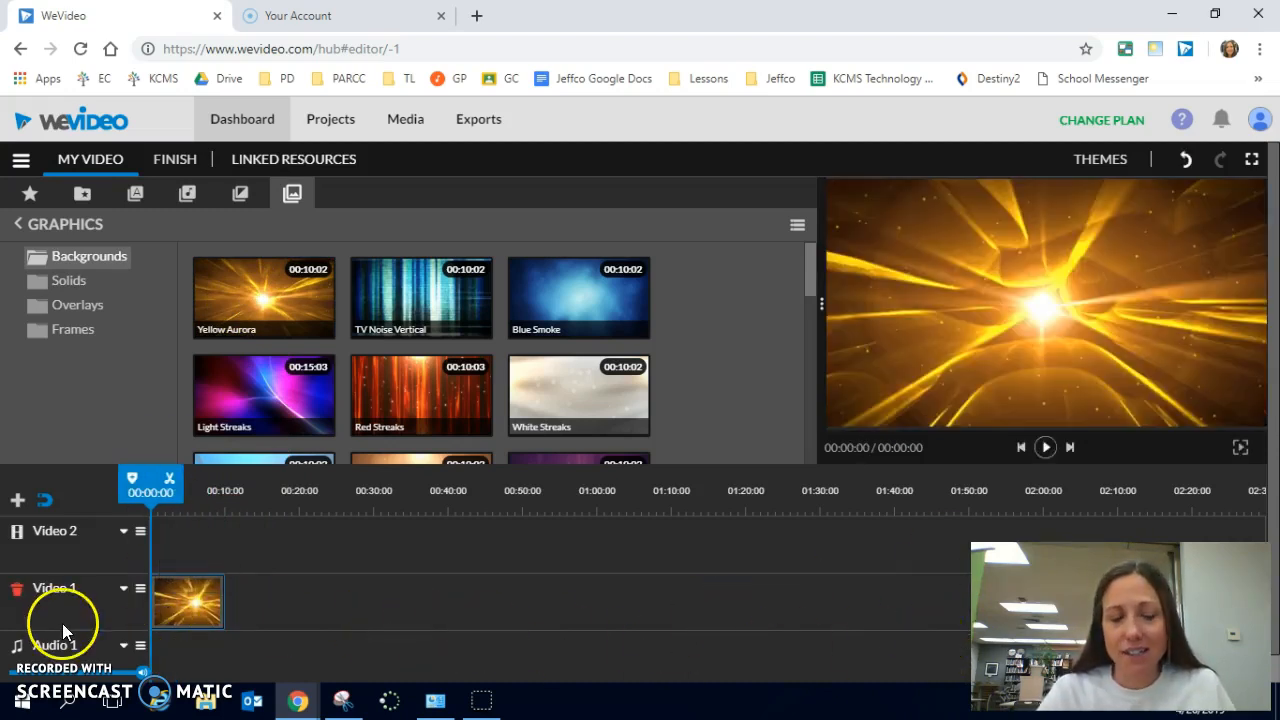
- Preview the background clip from the start, pause it and return the playhead to the beginning
left_click_drag(170, 494, 147, 510)
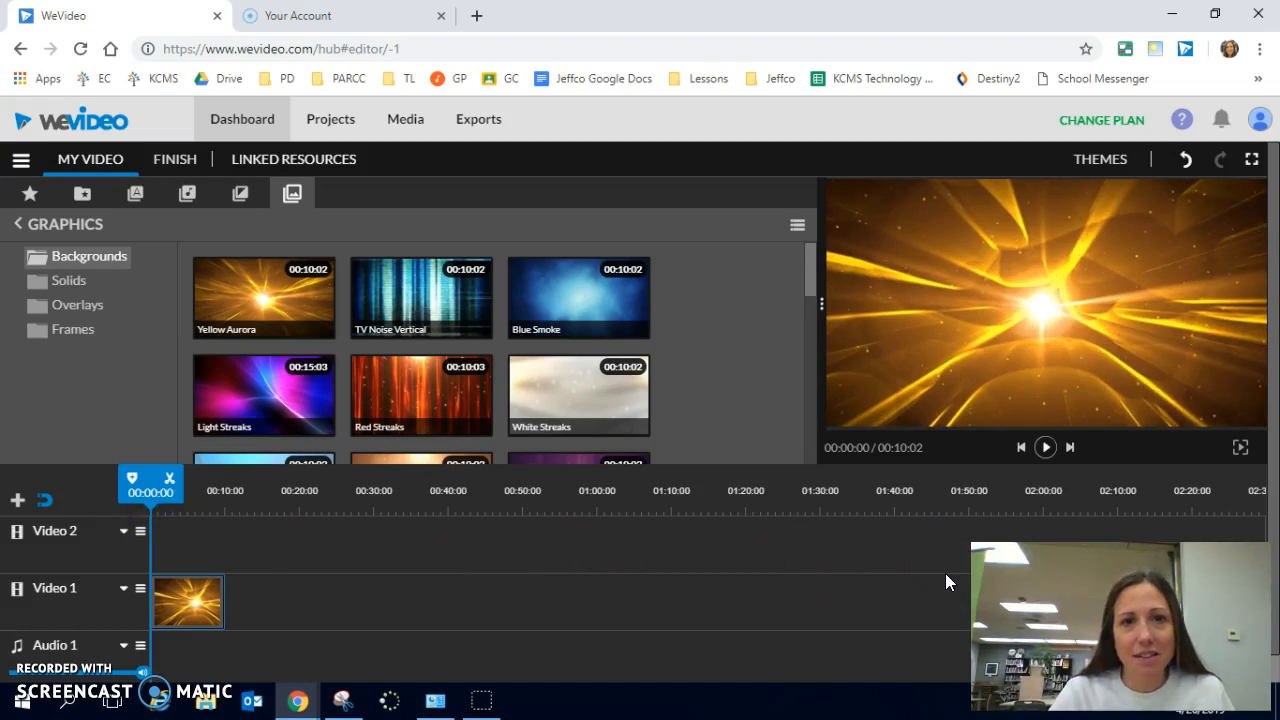
key("space")
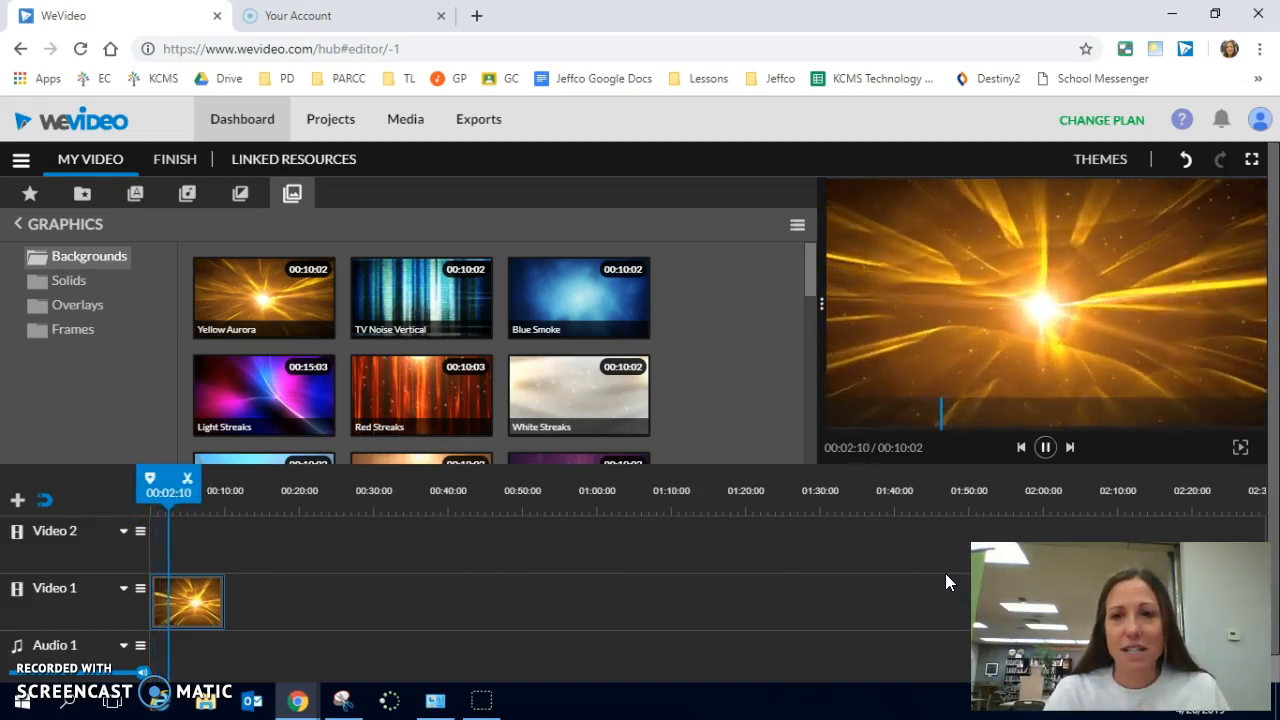
key("space")
left_click(867, 544)
left_click_drag(172, 488, 141, 497)
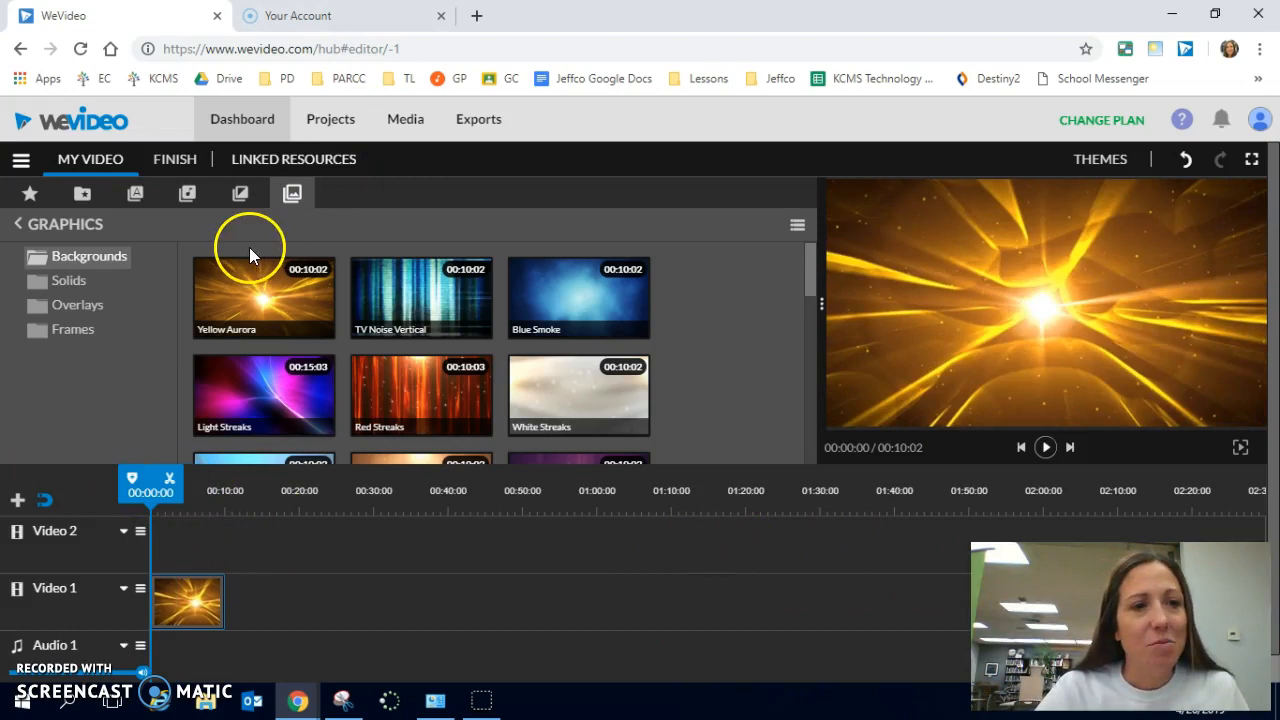
- Place the Basic - Text title at the start of the Video 2 track and extend it to 00:10:02, matching the background clip
left_click(135, 198)
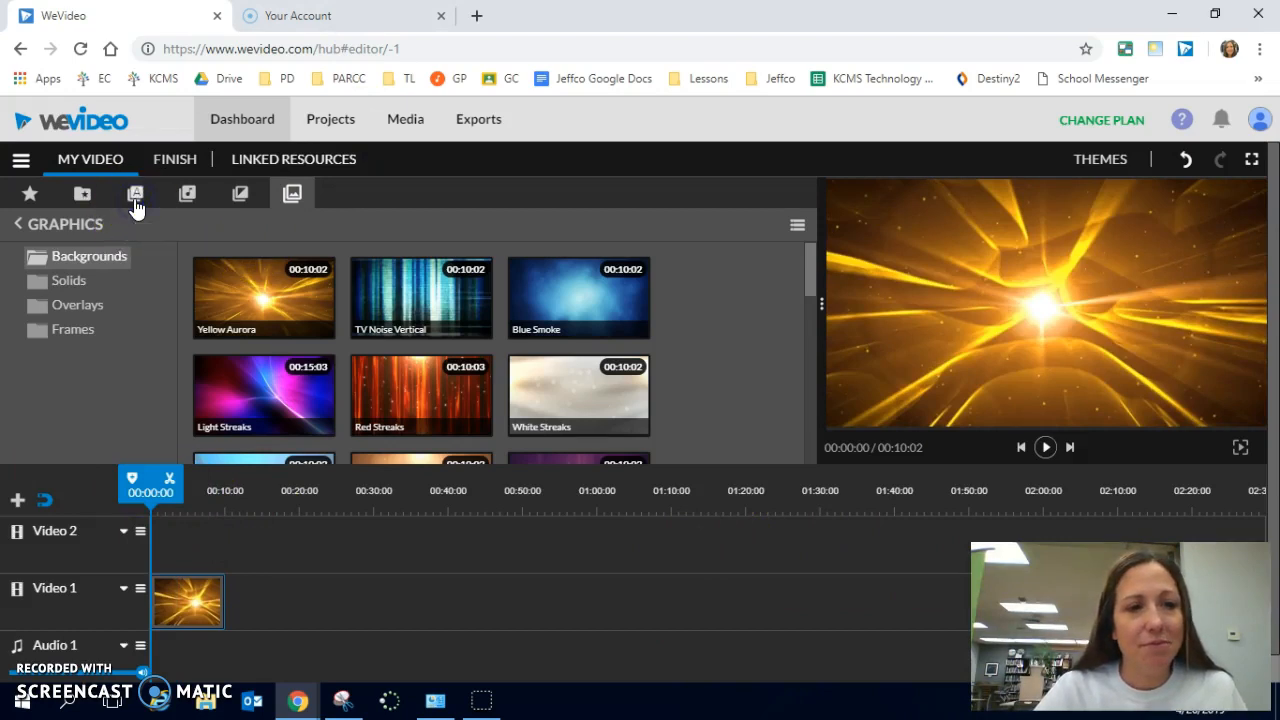
scroll(467, 330, "down", 3)
scroll(469, 338, "down", 10)
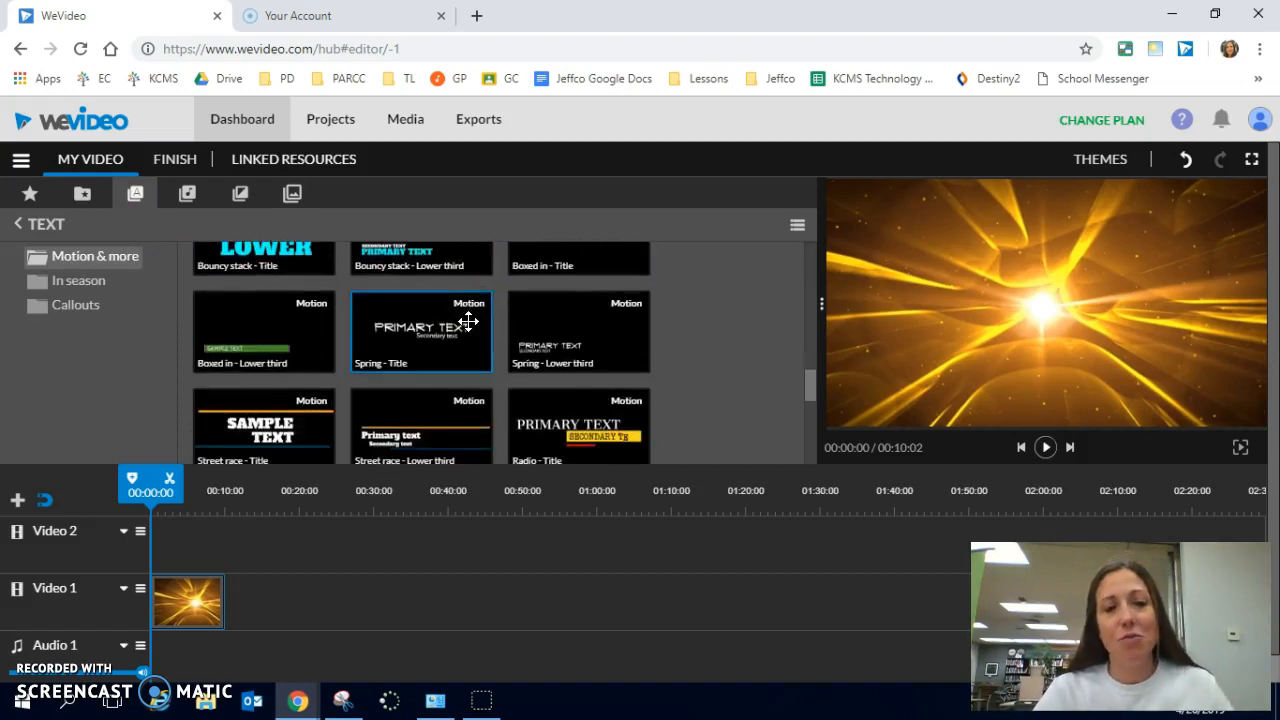
scroll(467, 330, "down", 5)
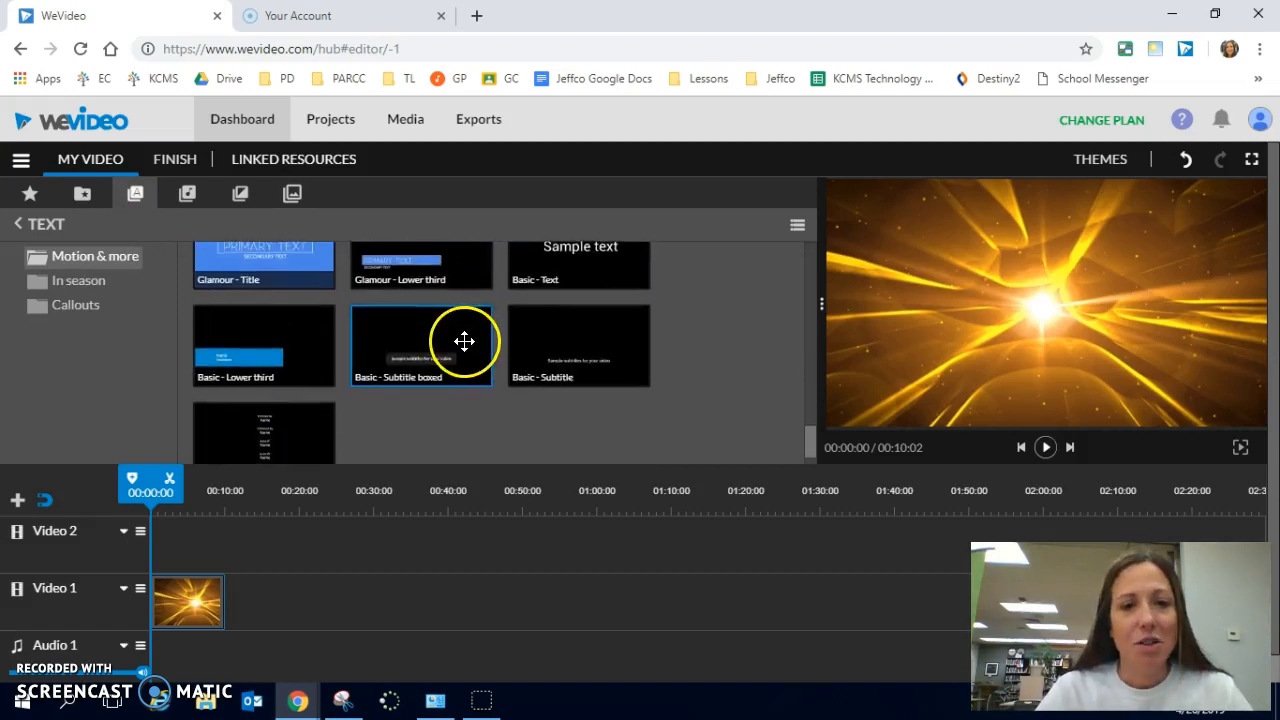
scroll(496, 384, "up", 2)
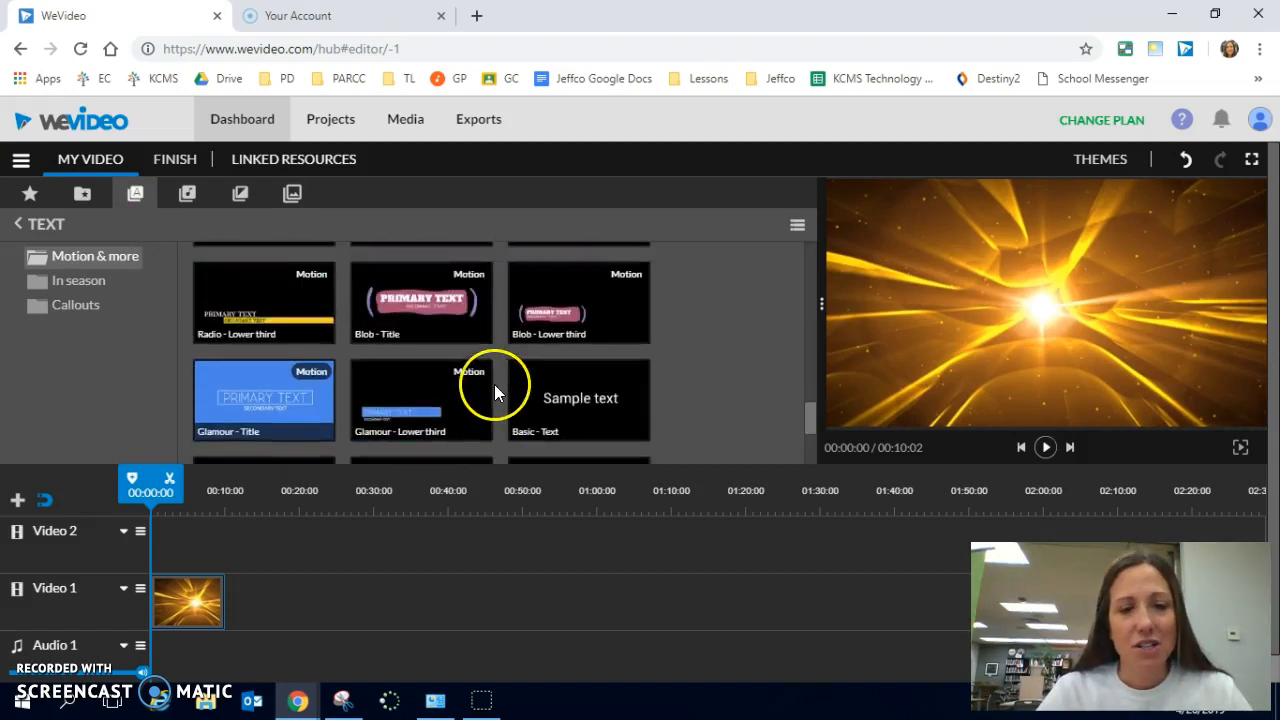
left_click_drag(560, 398, 178, 545)
left_click(209, 550)
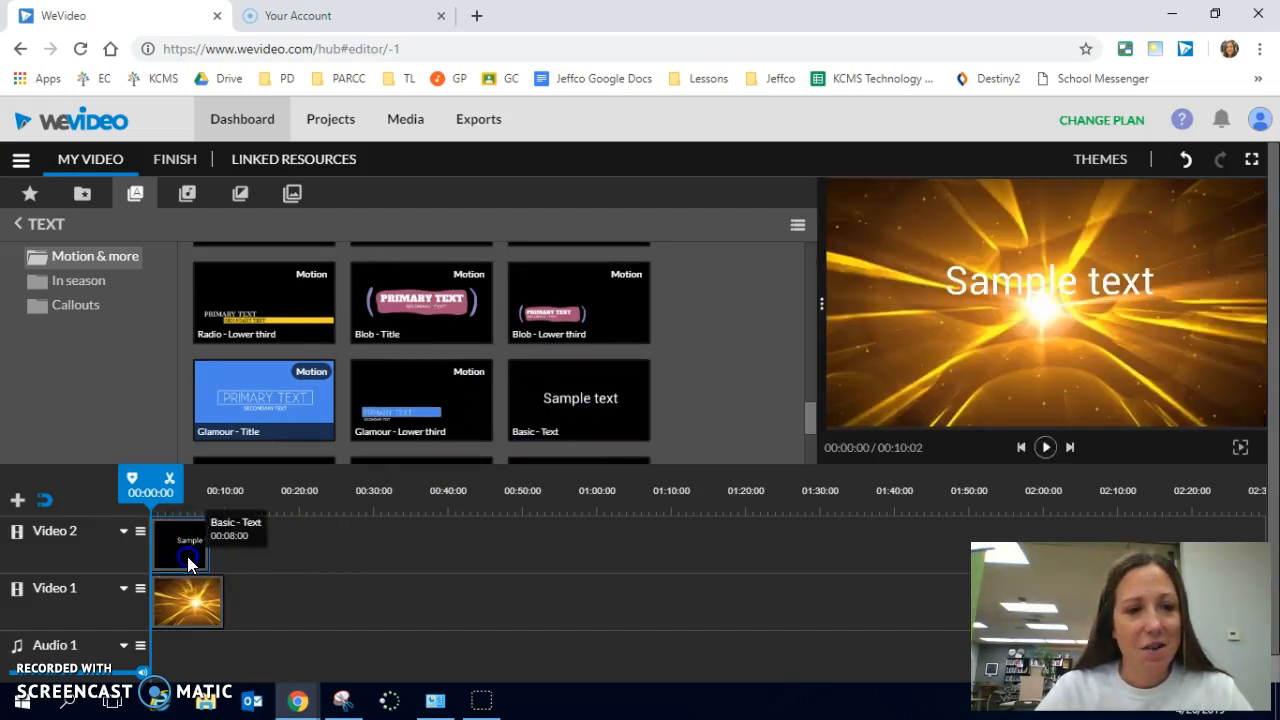
left_click_drag(207, 551, 216, 551)
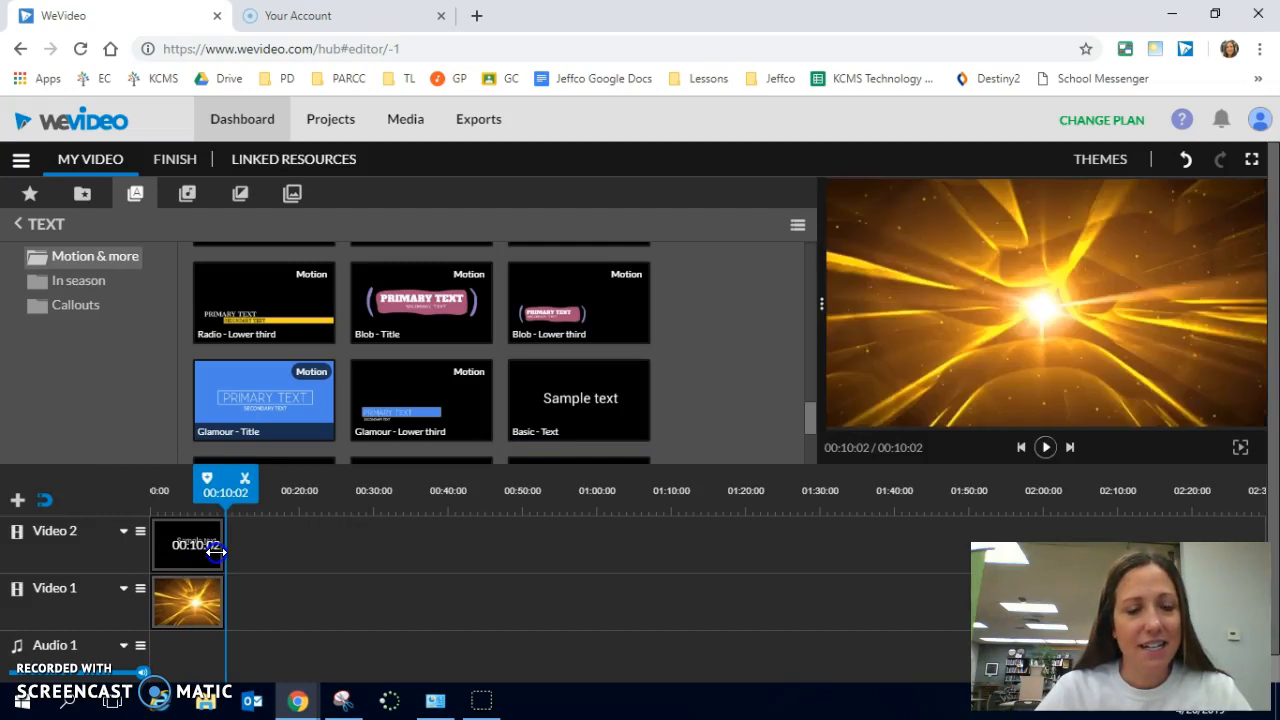
- Change the title clip's text to "WeVideo Screencast" and set its size to 264
left_click(186, 566)
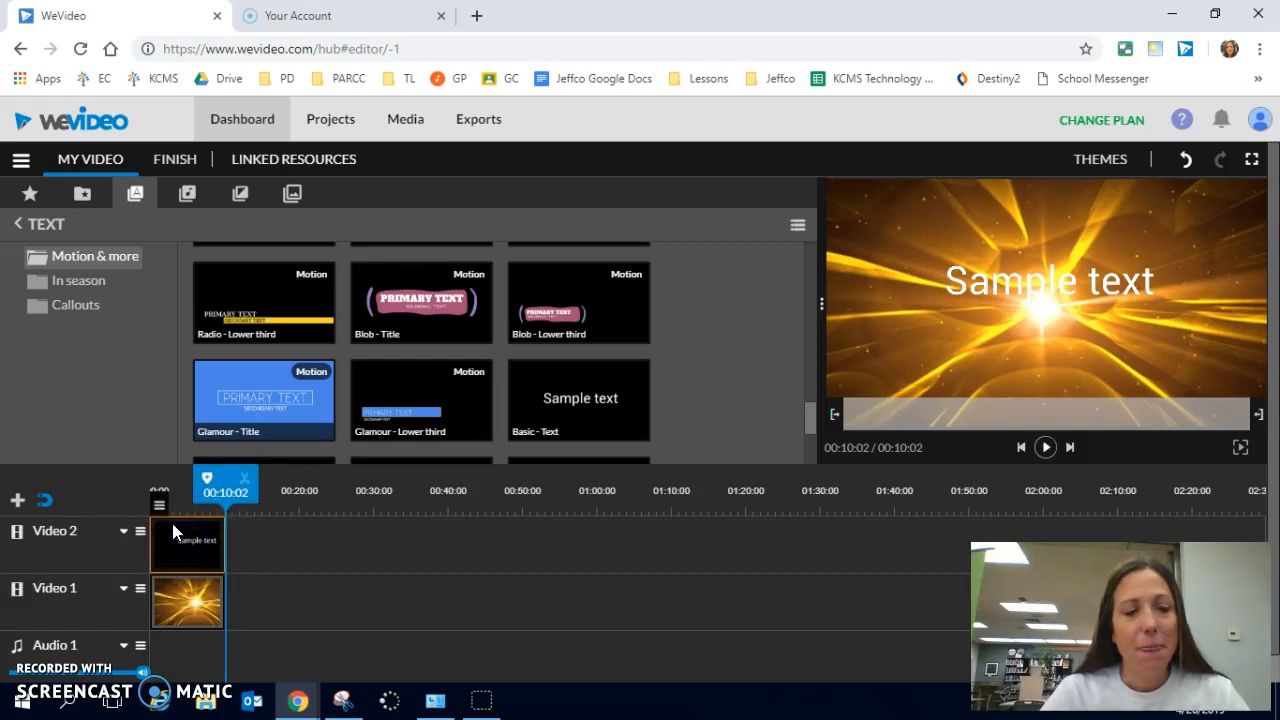
mouse_move(162, 510)
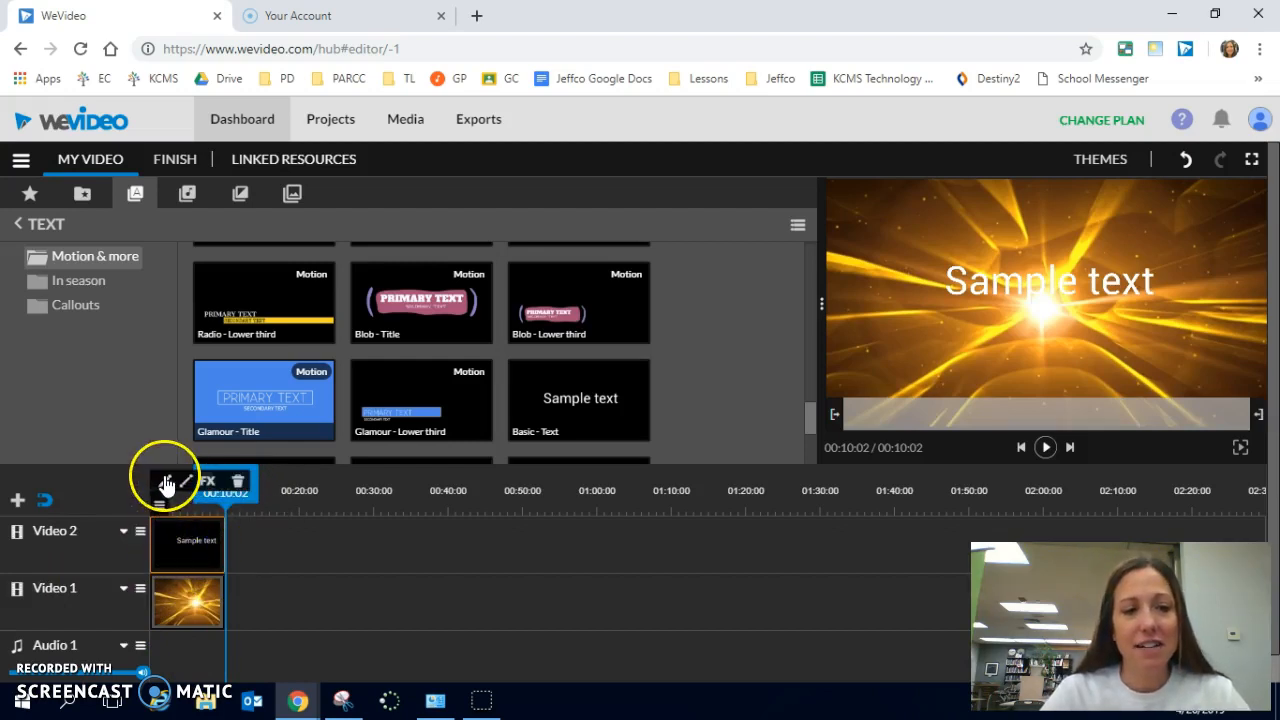
left_click(166, 484)
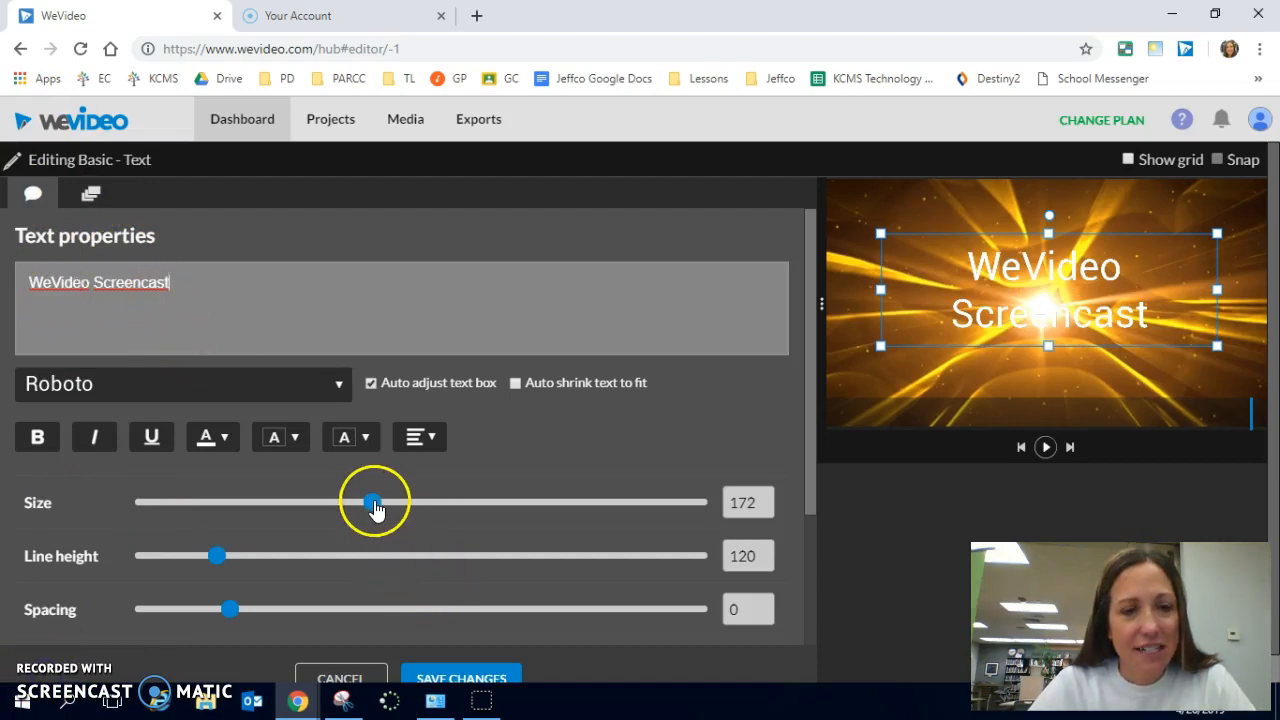
left_click_drag(373, 502, 512, 505)
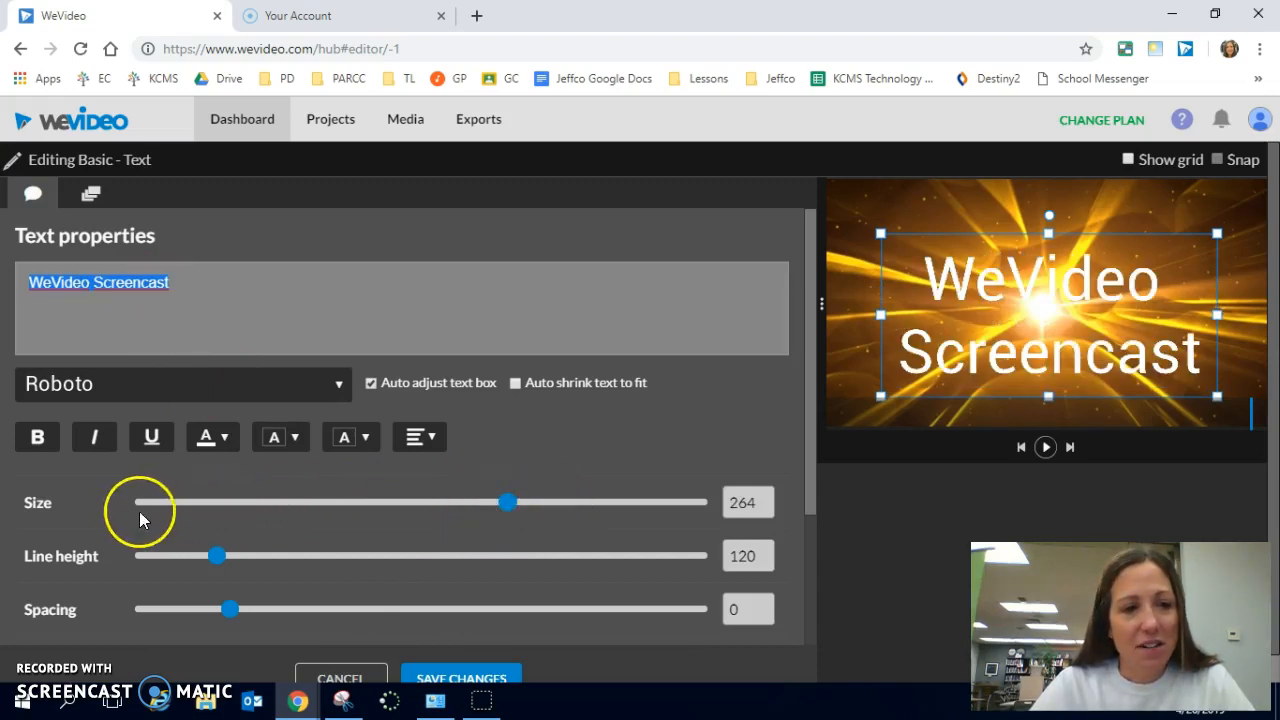
- Set the title's text colour to black, save the changes and preview the opening from the start
left_click(221, 440)
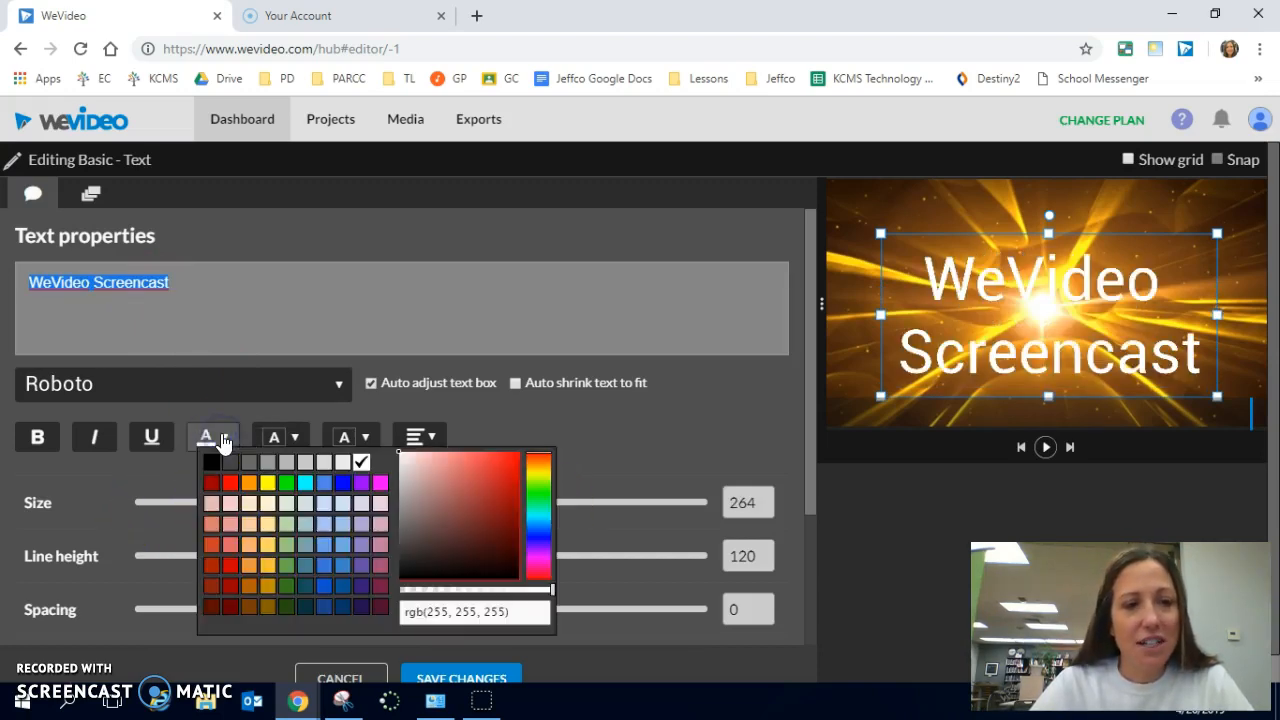
left_click(211, 462)
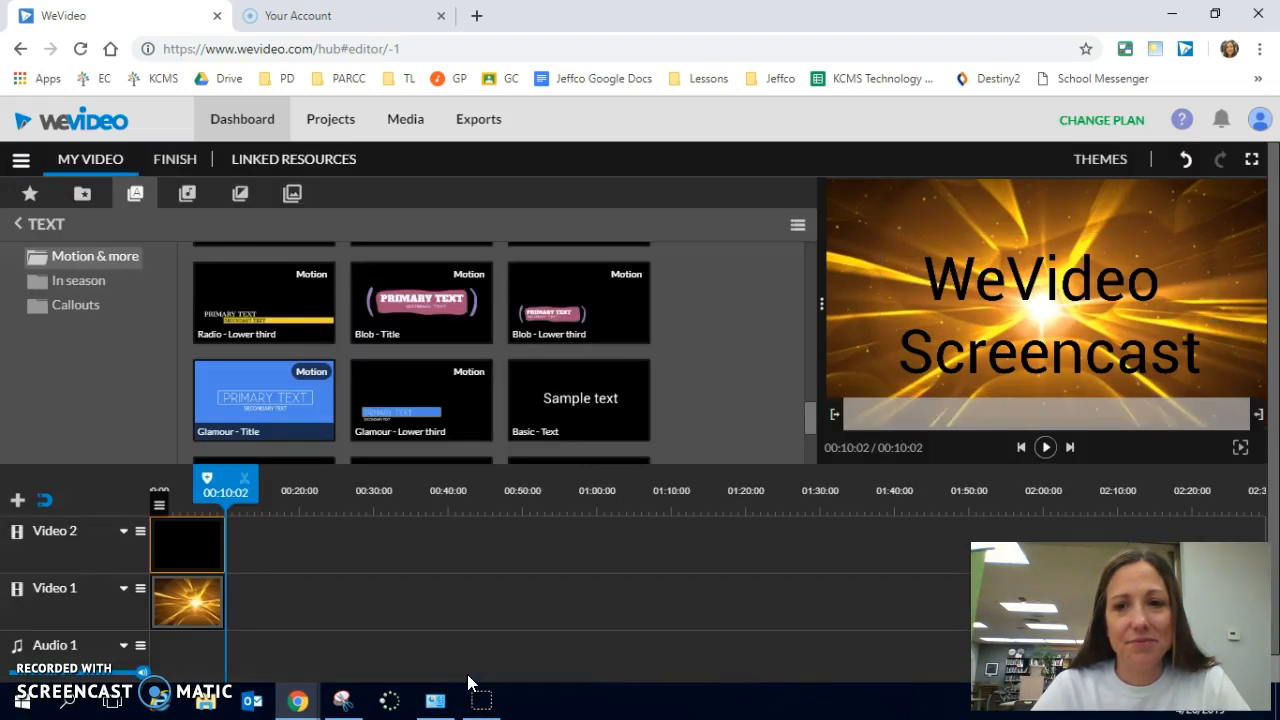
left_click_drag(223, 500, 143, 510)
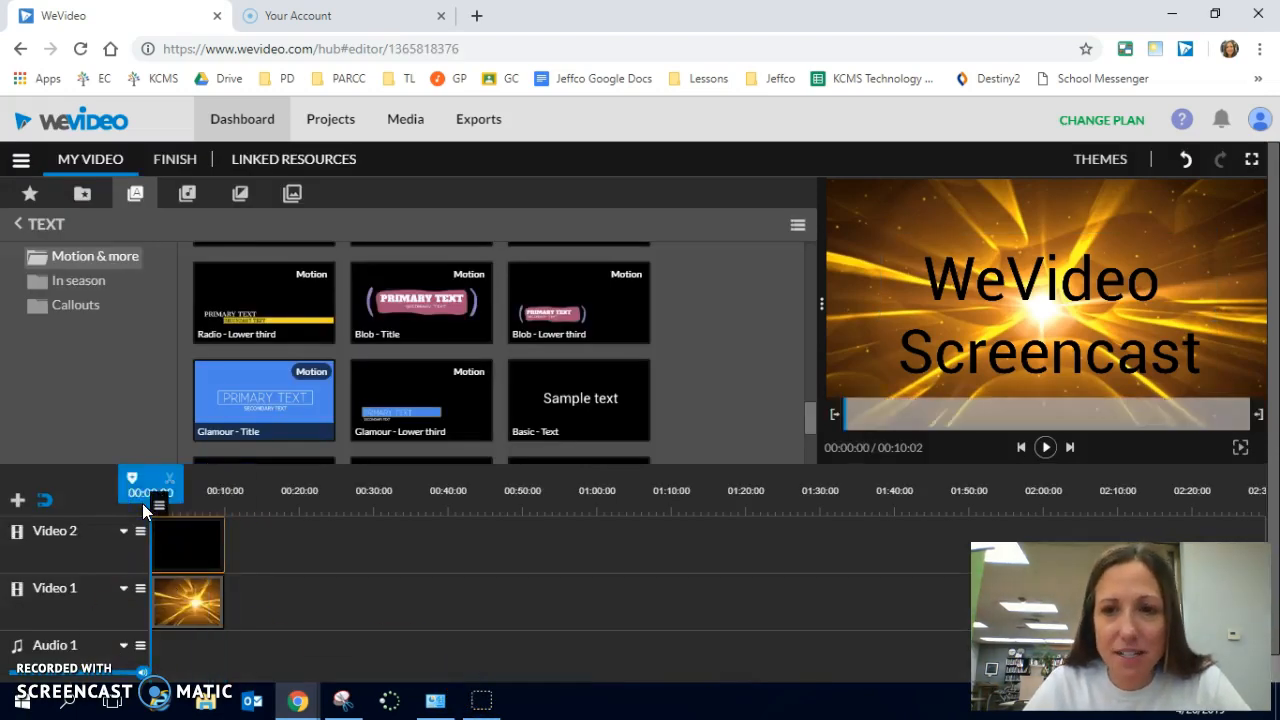
key("space")
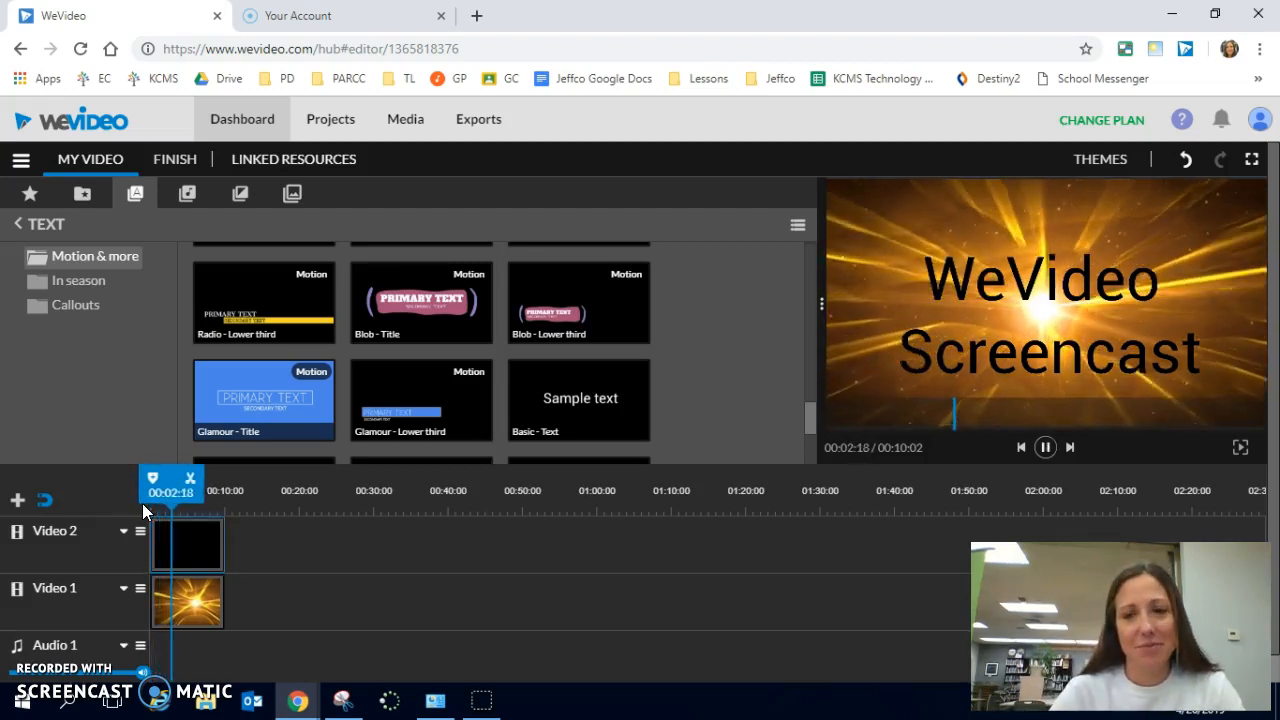
key("space")
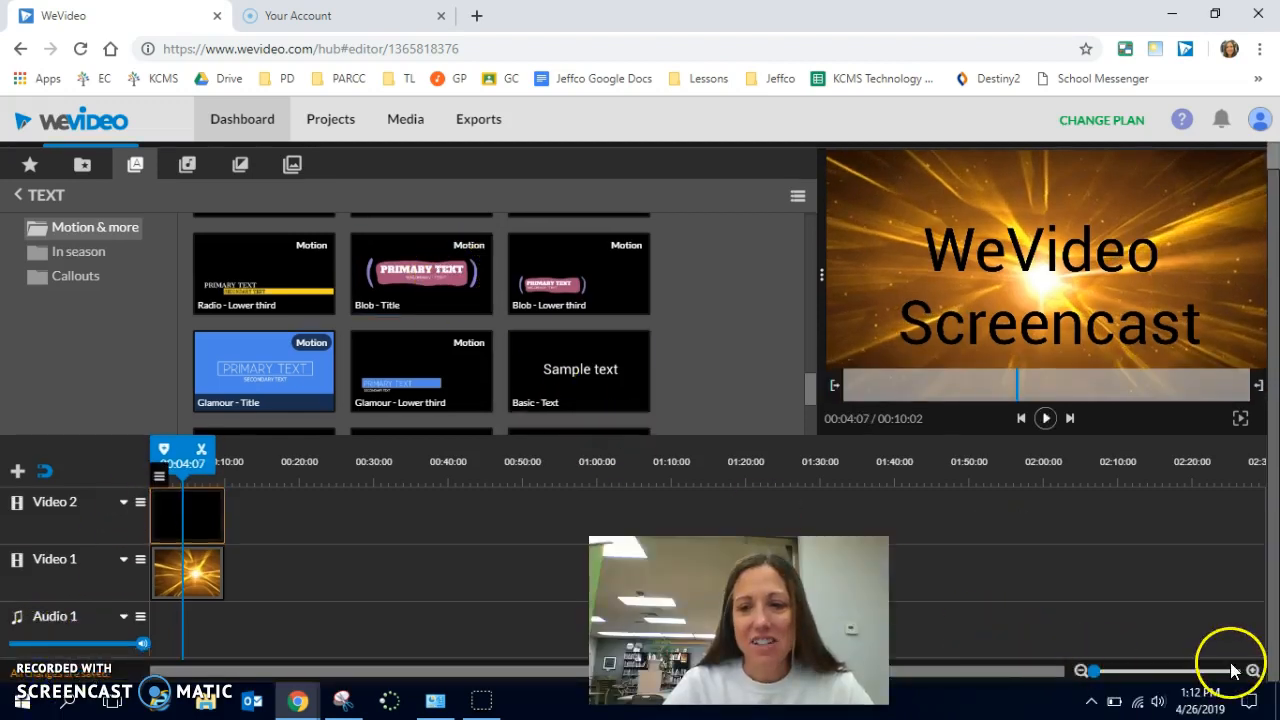
- Show the level line on the Video 2 track
left_click(1253, 671)
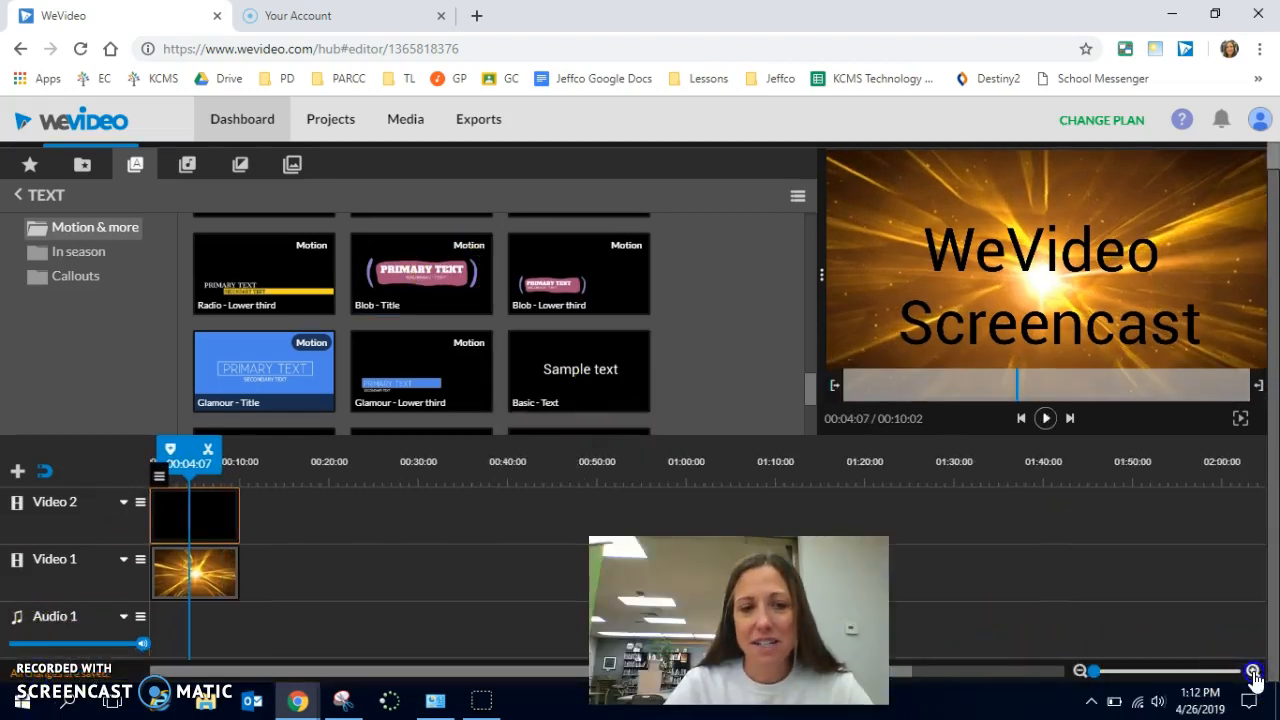
left_click(1254, 673)
left_click(1254, 673)
left_click(1254, 673)
left_click(1254, 673)
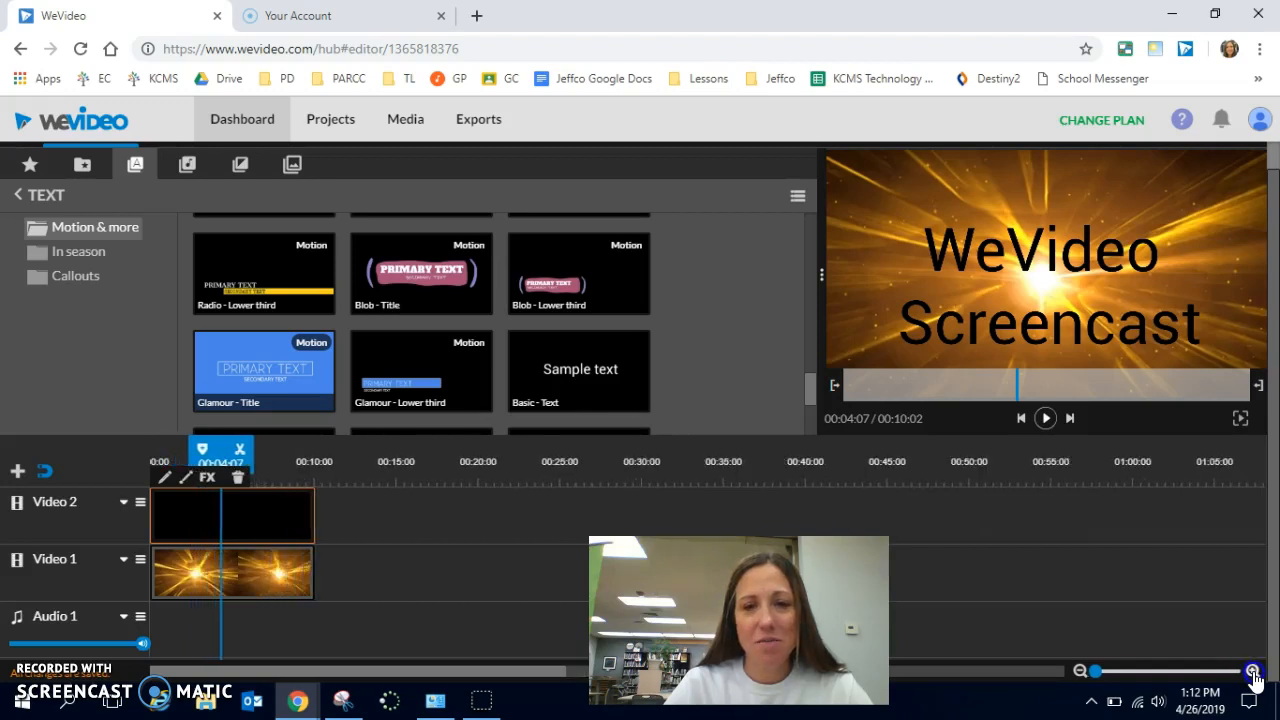
left_click(1254, 673)
left_click(1254, 673)
left_click(1254, 673)
left_click(1254, 673)
left_click(1254, 673)
left_click(1254, 673)
left_click(1254, 673)
left_click(1254, 673)
left_click(1254, 673)
left_click(1254, 673)
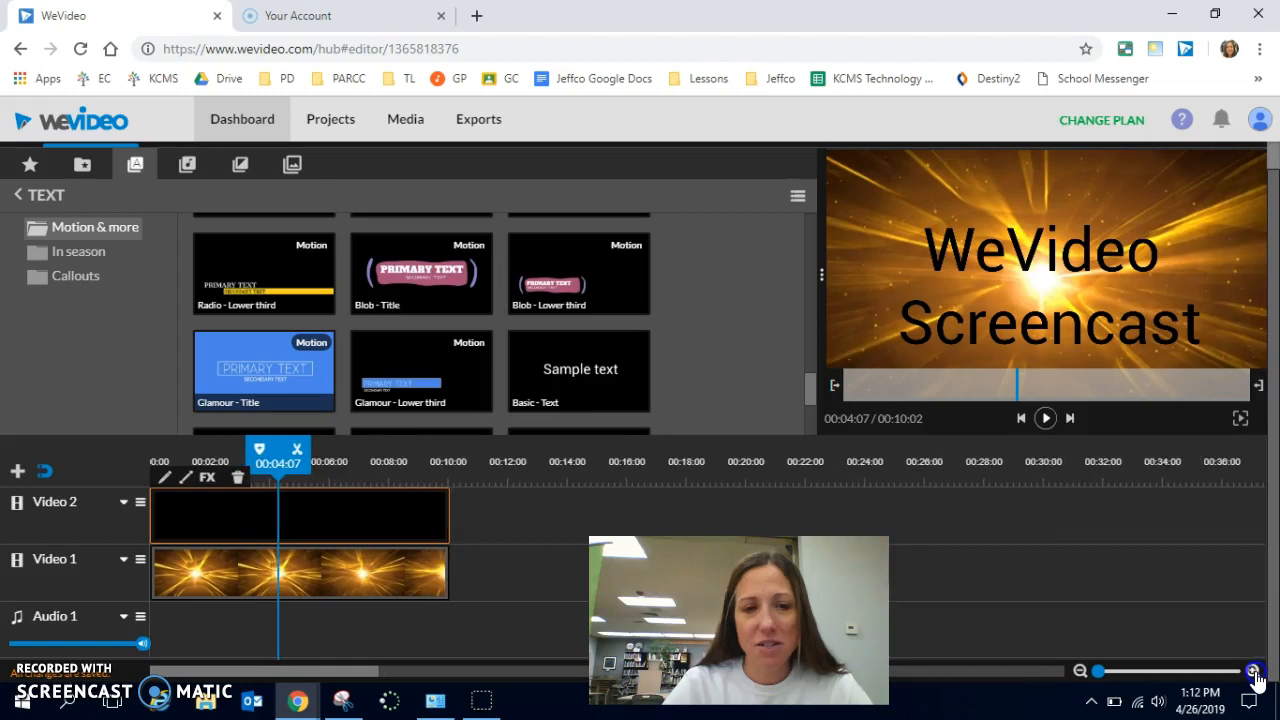
left_click(1254, 673)
left_click(1254, 673)
left_click(1254, 673)
left_click(1254, 673)
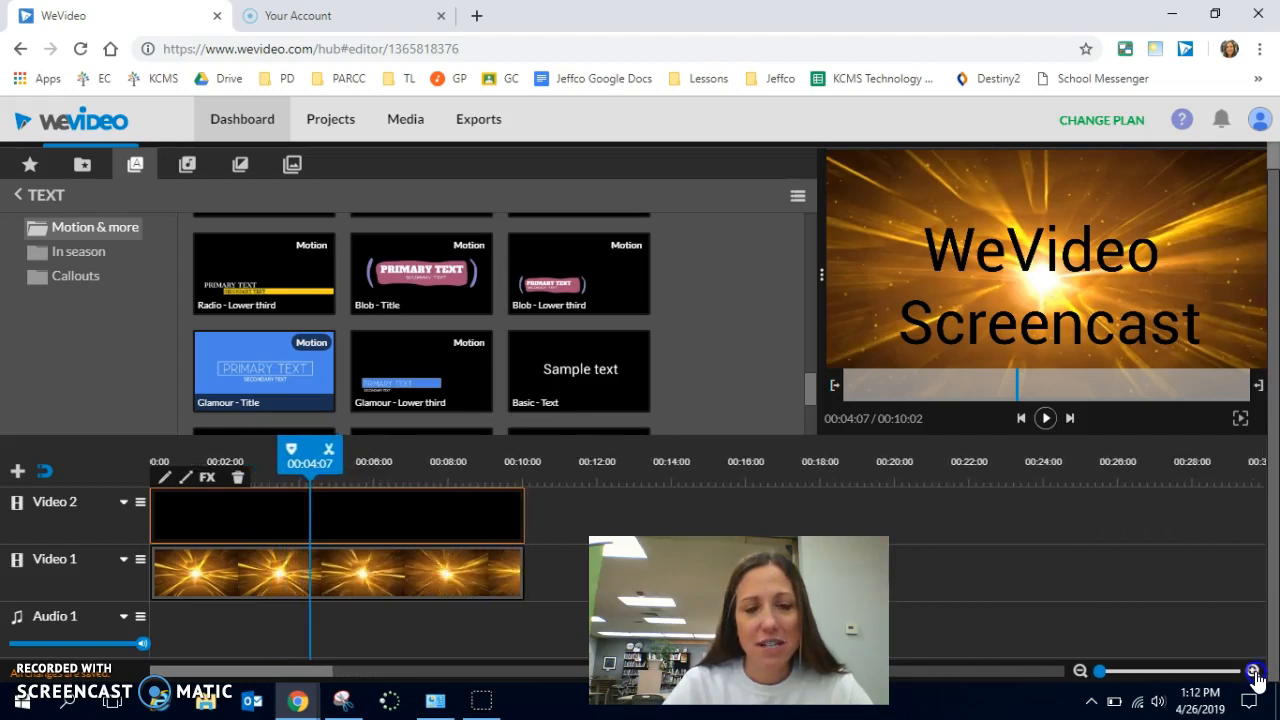
left_click(1254, 673)
left_click(1254, 673)
left_click(1254, 673)
left_click(1254, 673)
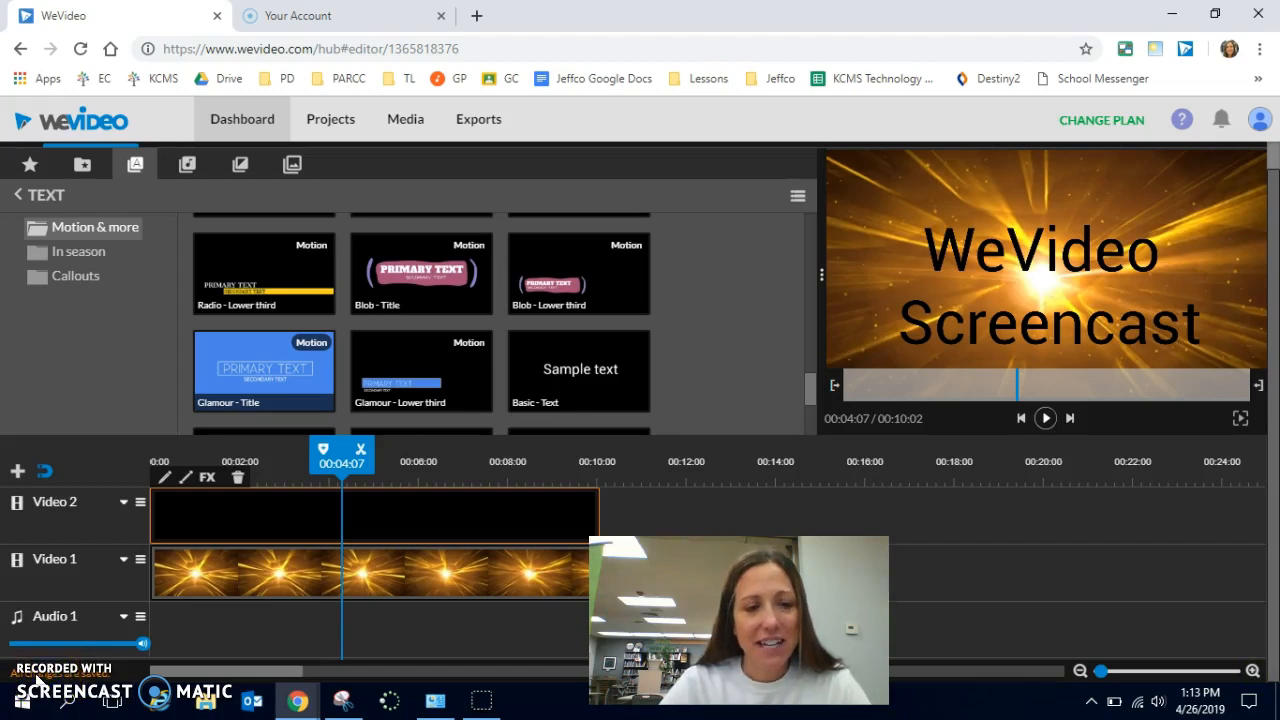
left_click(141, 505)
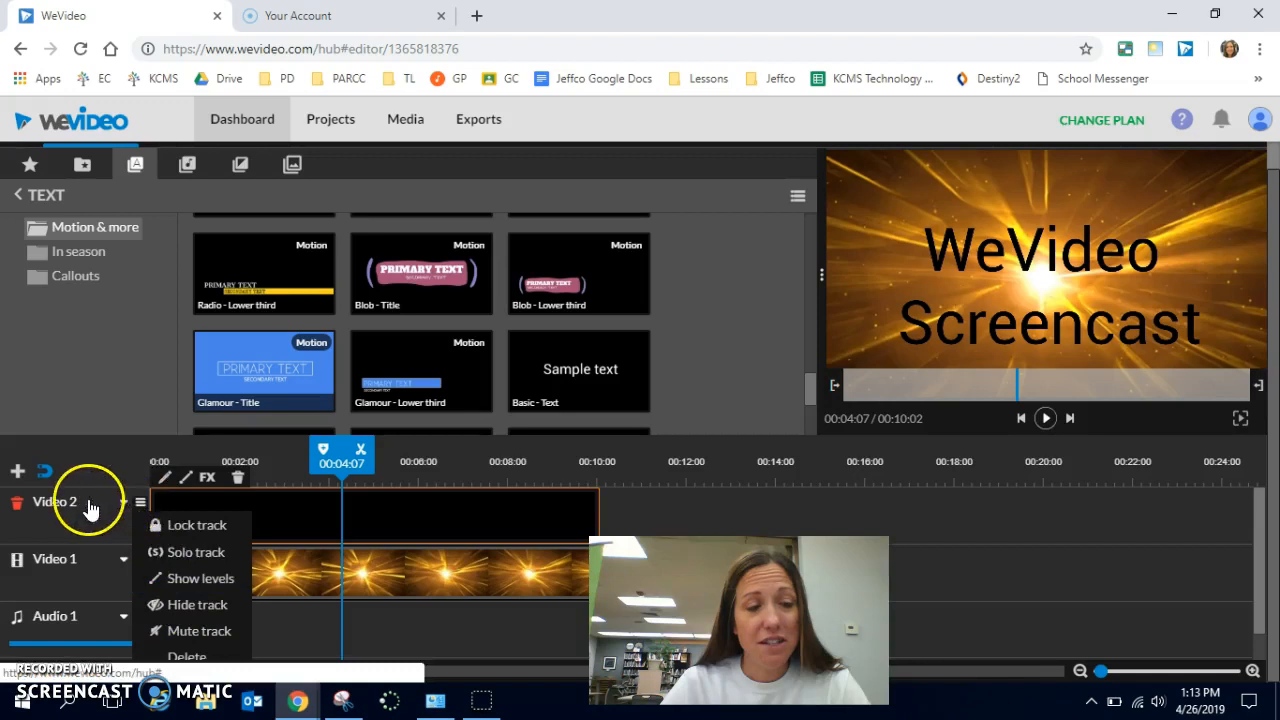
left_click(200, 578)
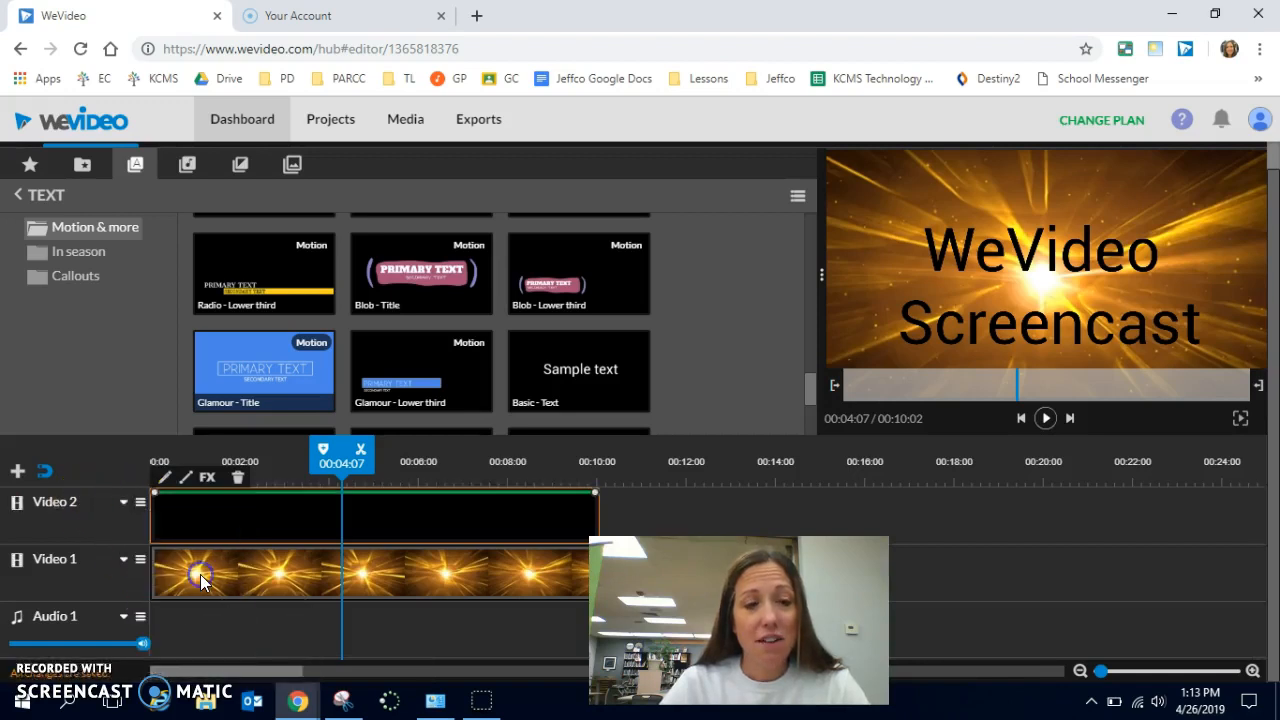
- Add level points just inside both ends of the title clip and lower its end points fully to fade the title in and out
left_click(184, 491)
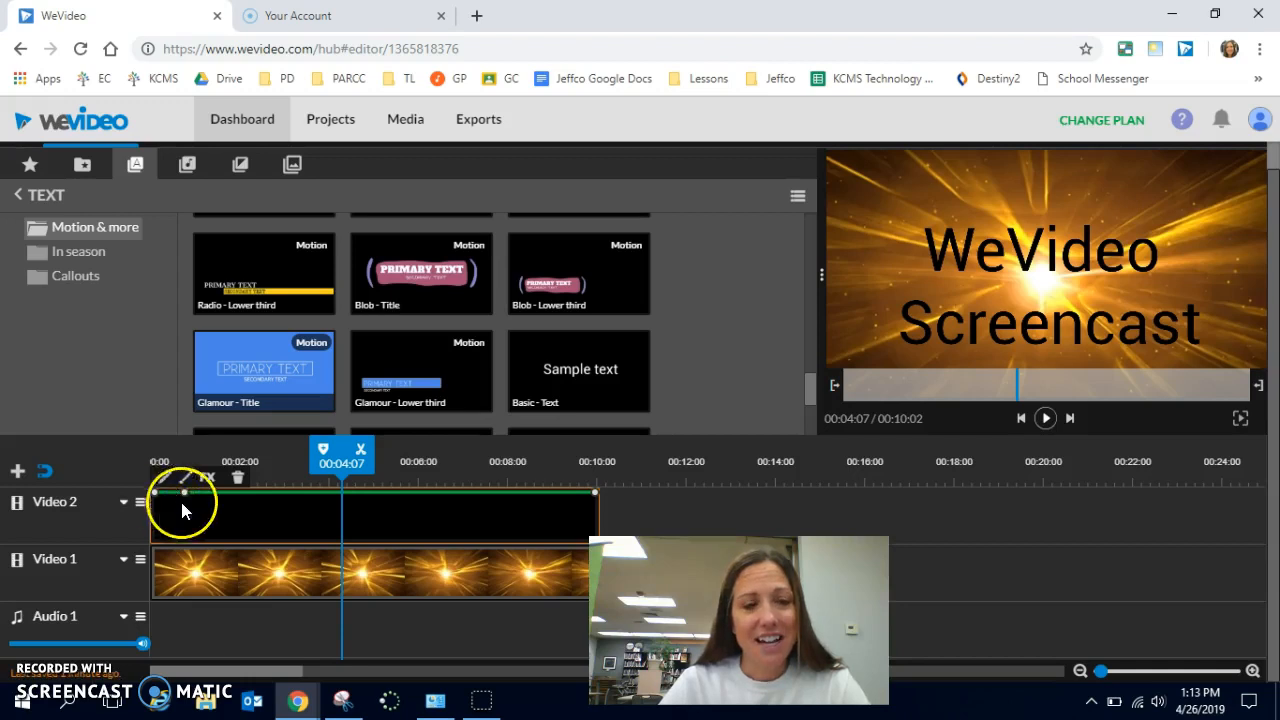
left_click_drag(155, 493, 155, 541)
left_click_drag(595, 492, 596, 541)
- Preview the title's fade-in from the start and its fade-out from 00:08:16
left_click_drag(341, 457, 94, 520)
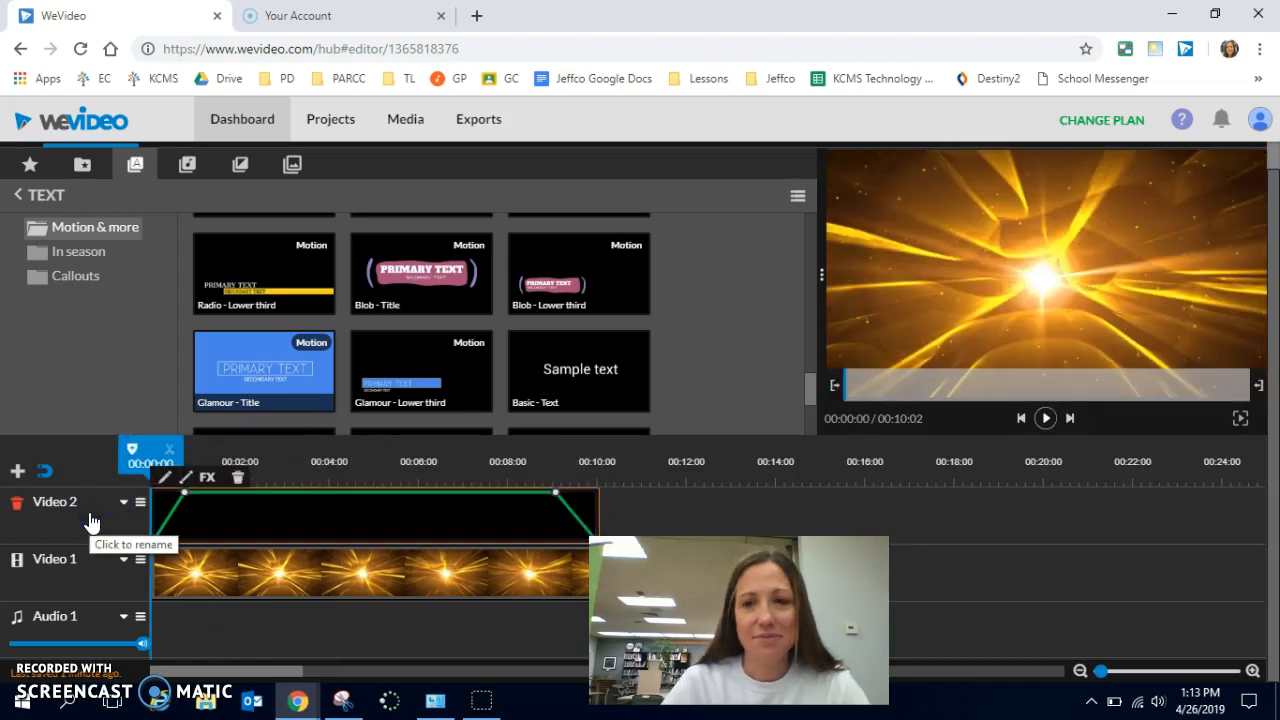
key("space")
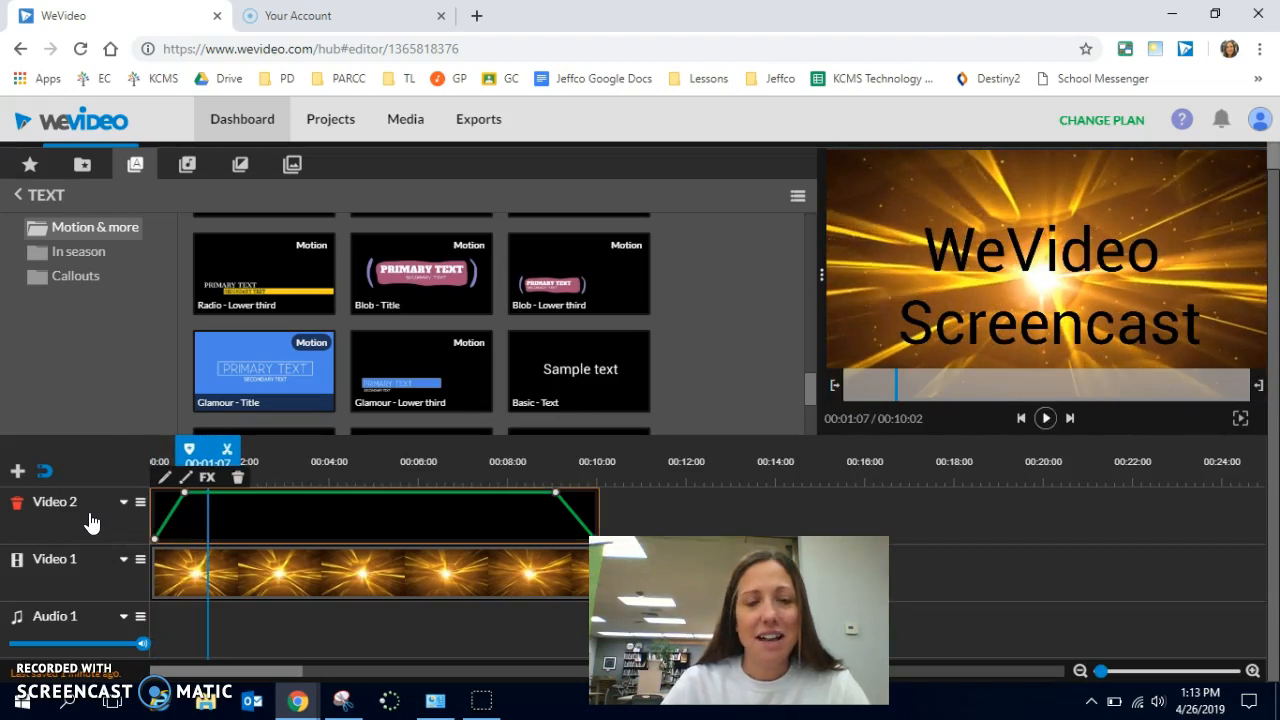
left_click_drag(214, 457, 542, 453)
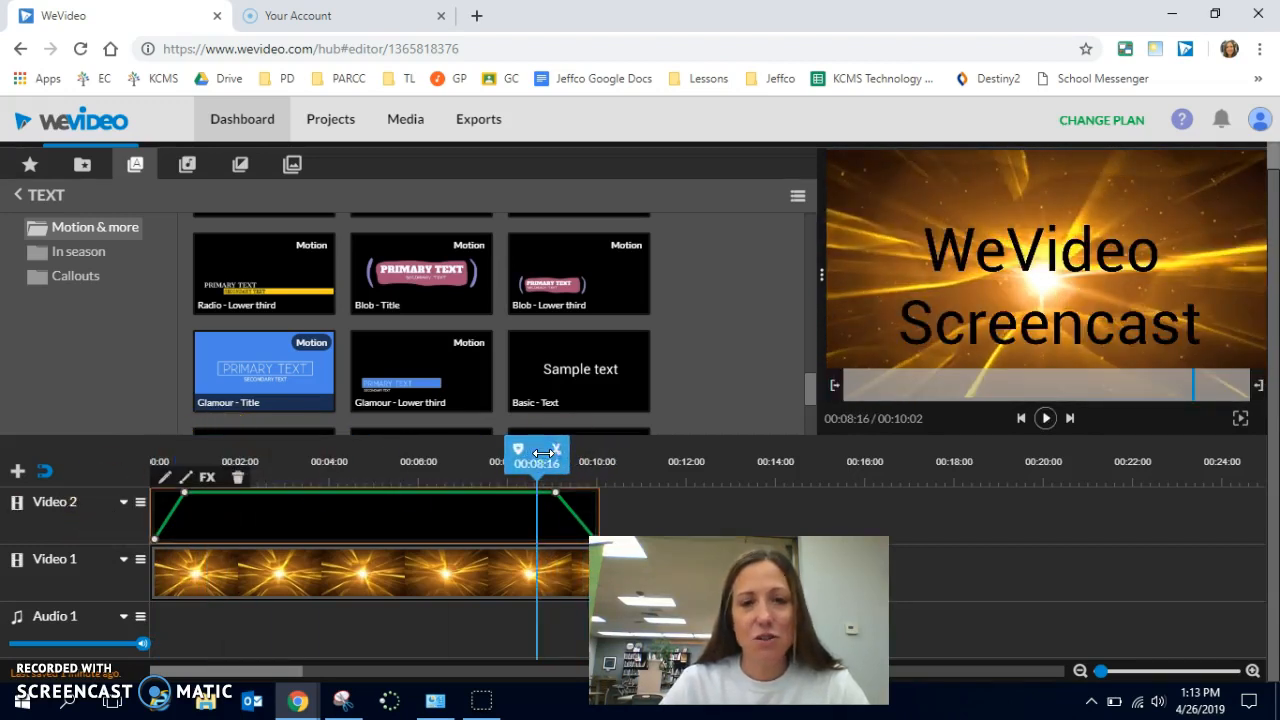
key("space")
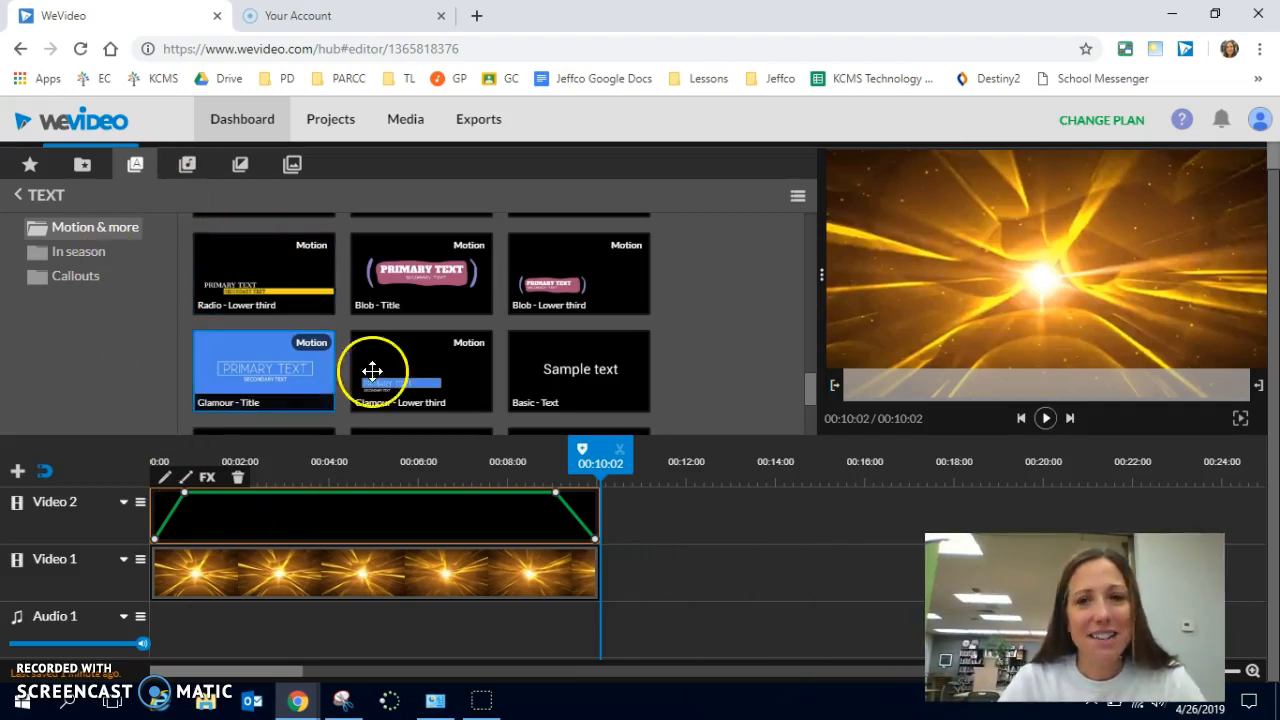
- Audition the free music track Inspiration - Mega Music
left_click(187, 166)
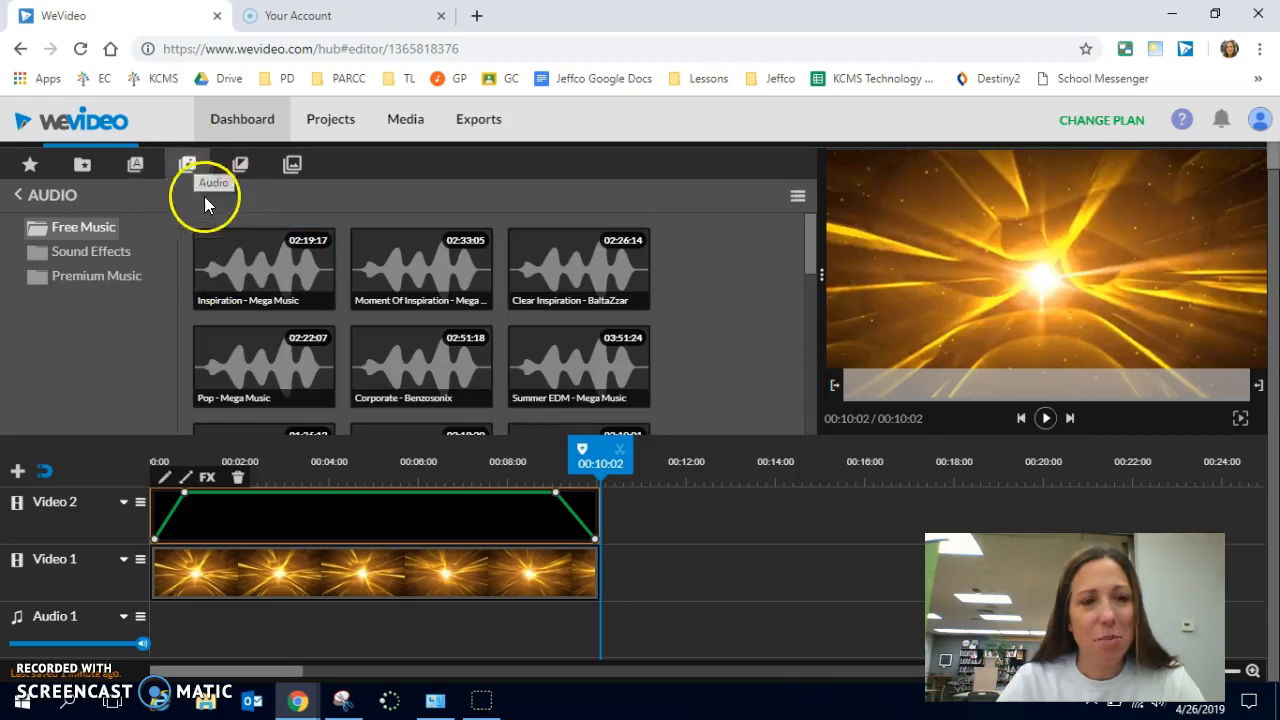
left_click(232, 274)
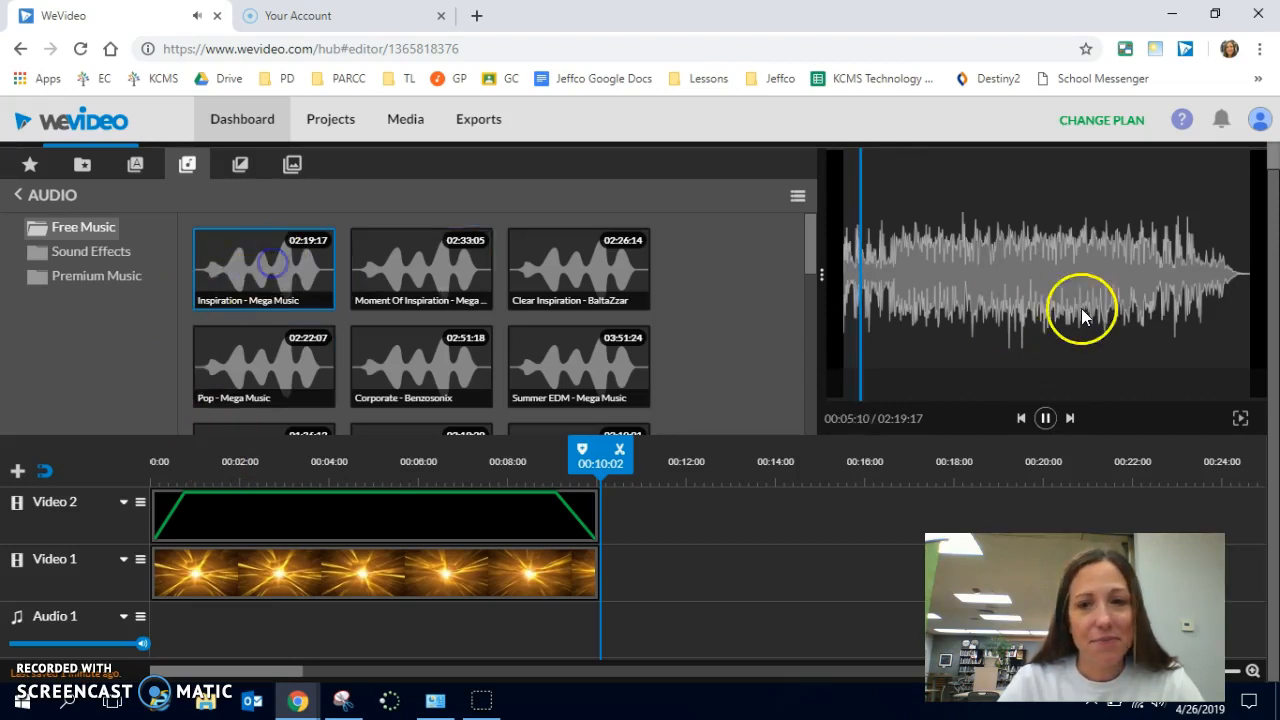
left_click(1047, 417)
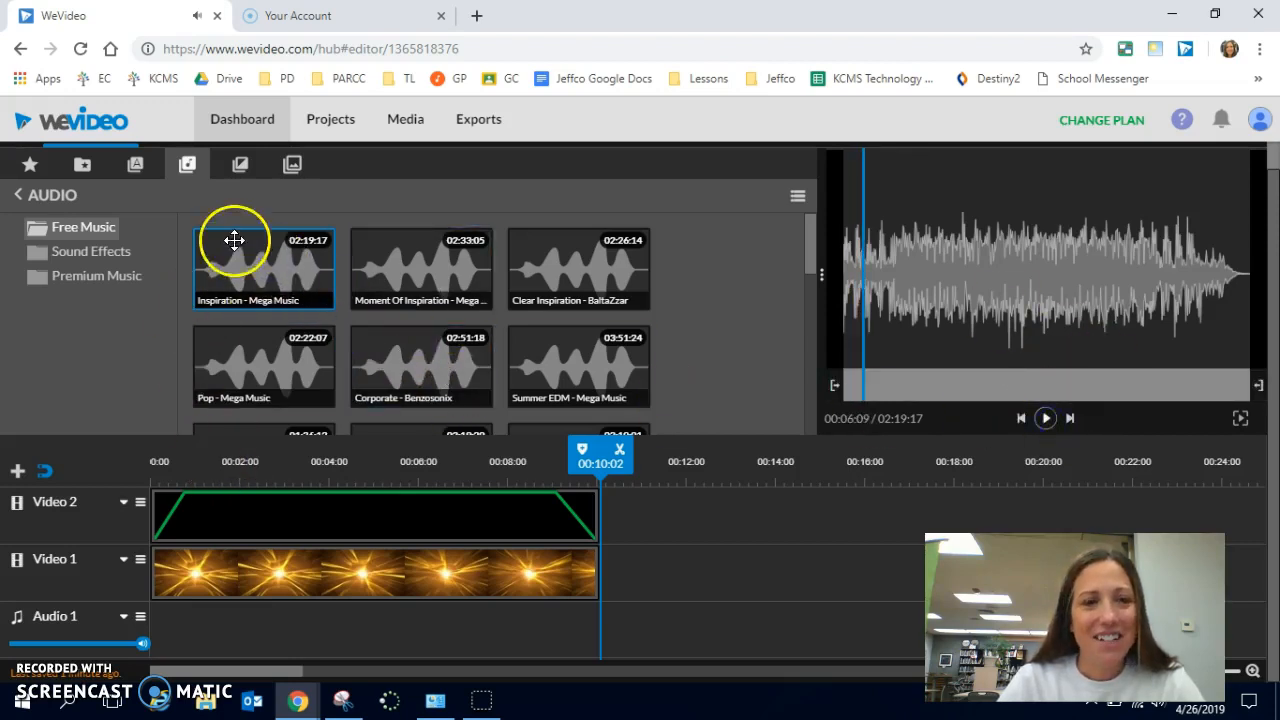
- Place Inspiration - Mega Music at the start of the Audio 1 track and preview the opening with the music
left_click_drag(258, 262, 181, 630)
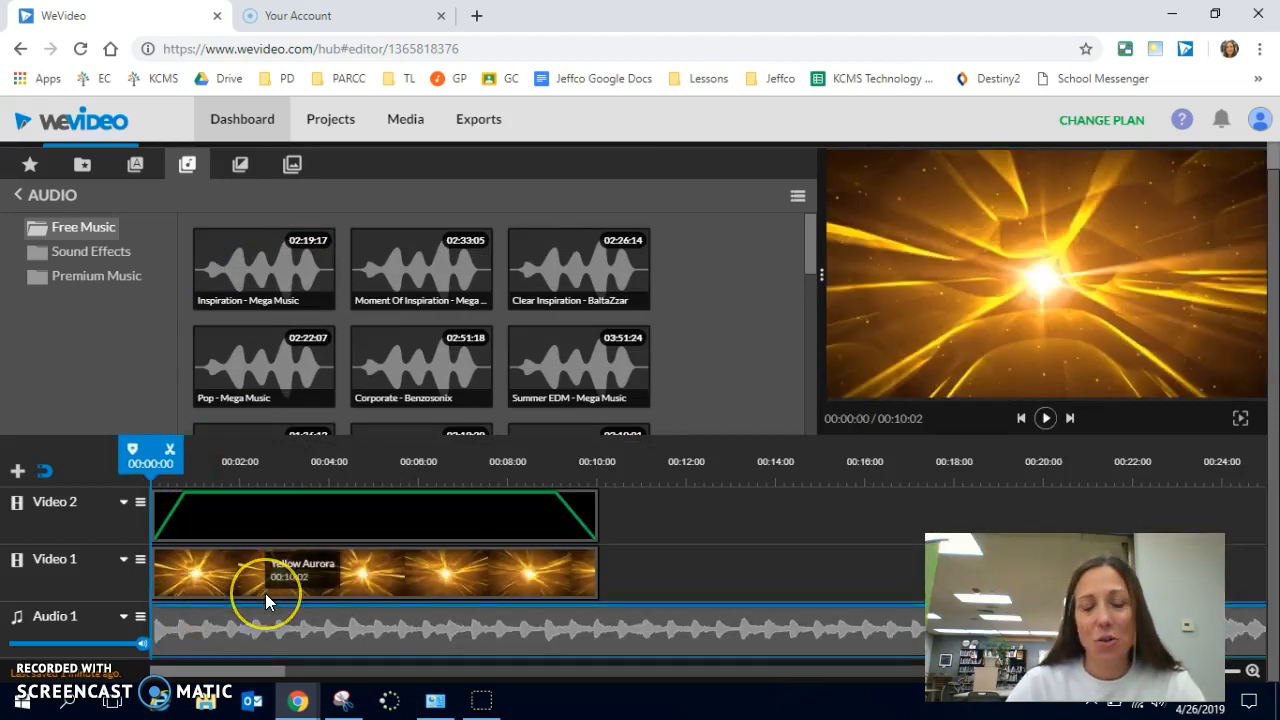
key("space")
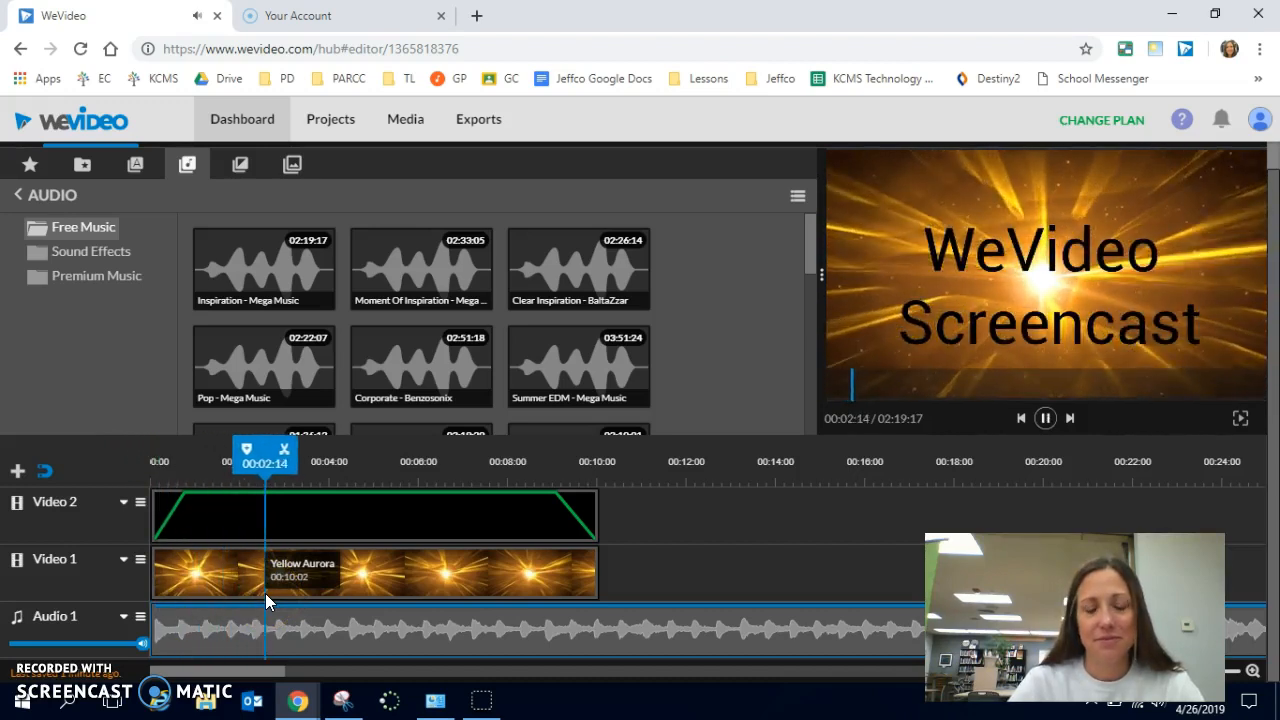
key("space")
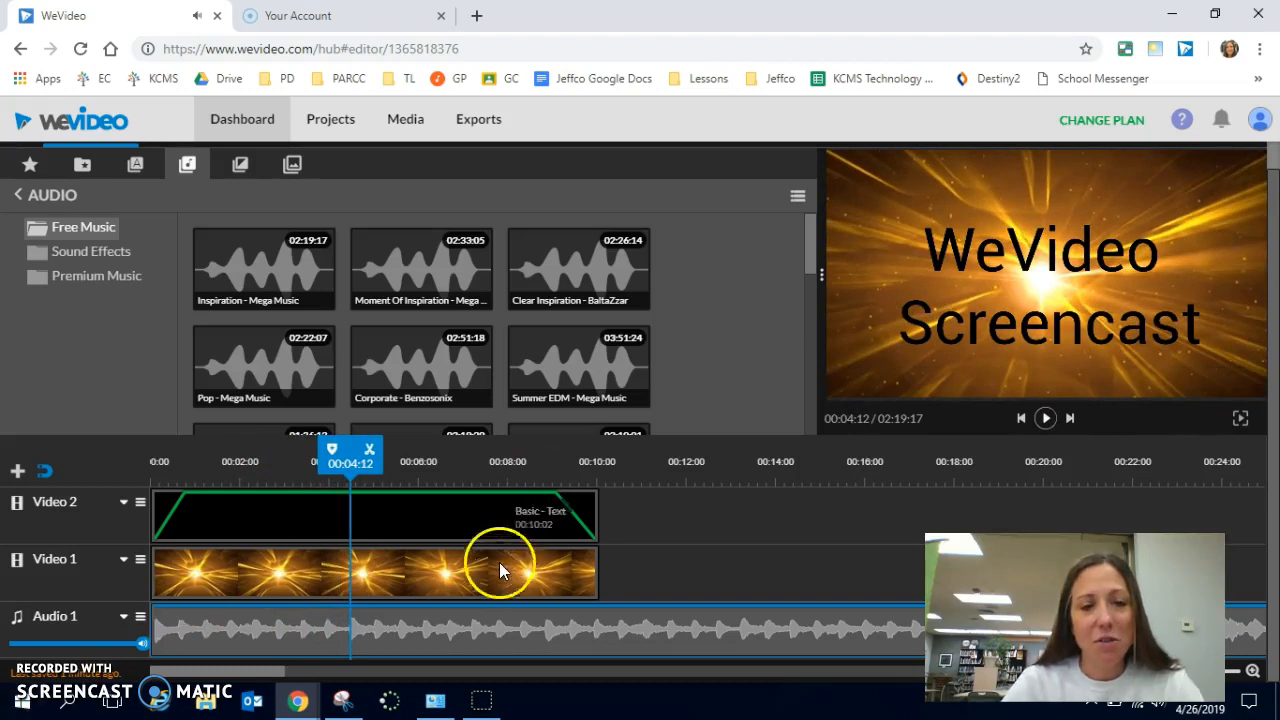
- Shorten both the title clip and the Yellow Aurora background clip to end at 00:04:12
left_click(588, 520)
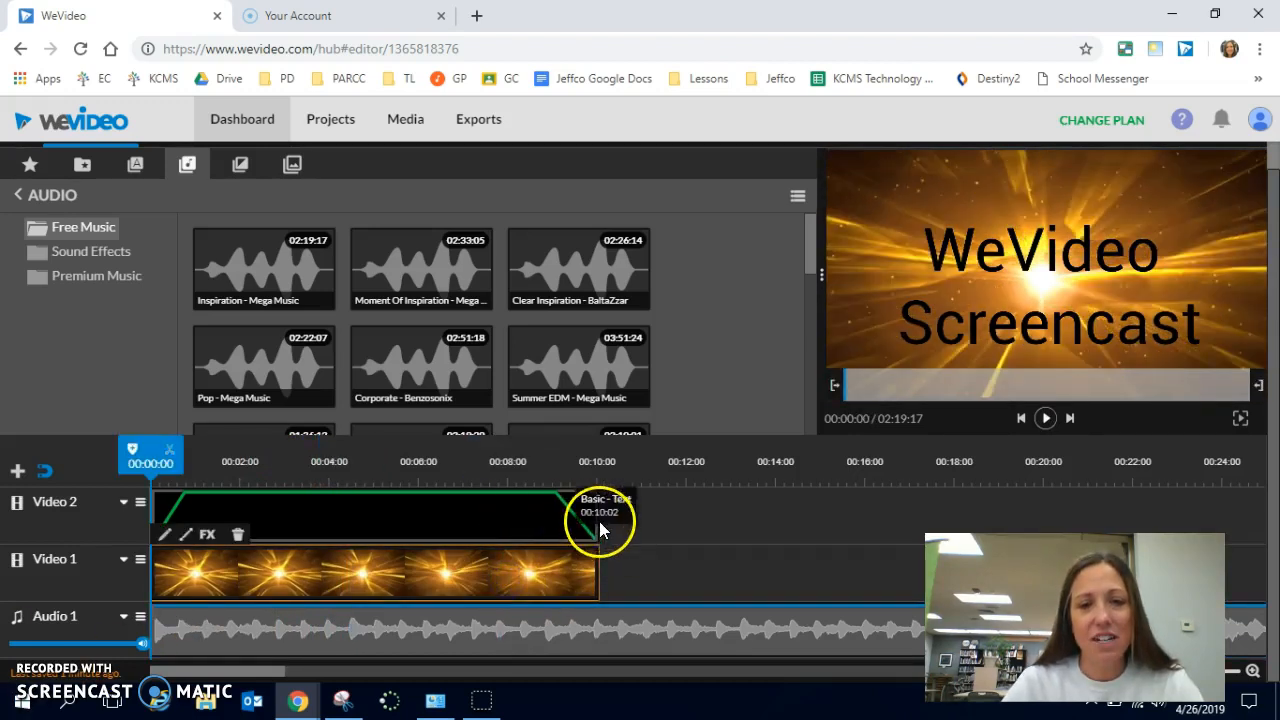
left_click(597, 521)
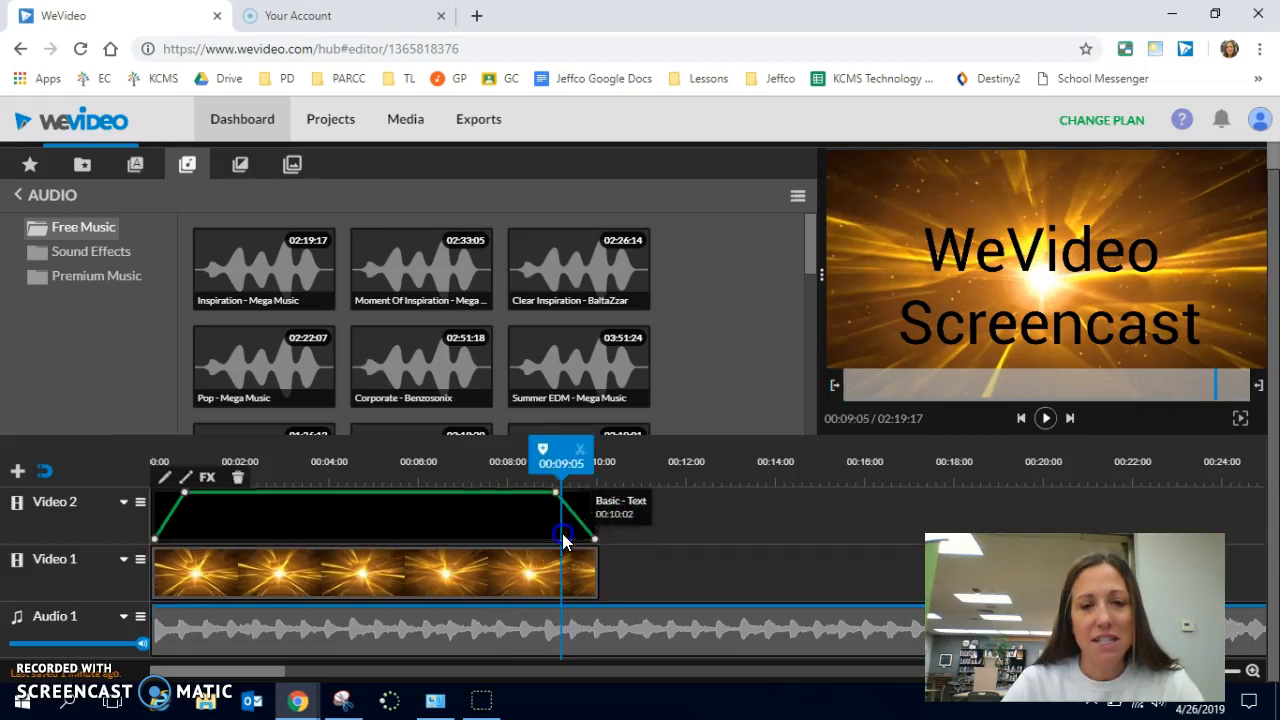
left_click_drag(541, 521, 348, 521)
left_click(435, 590)
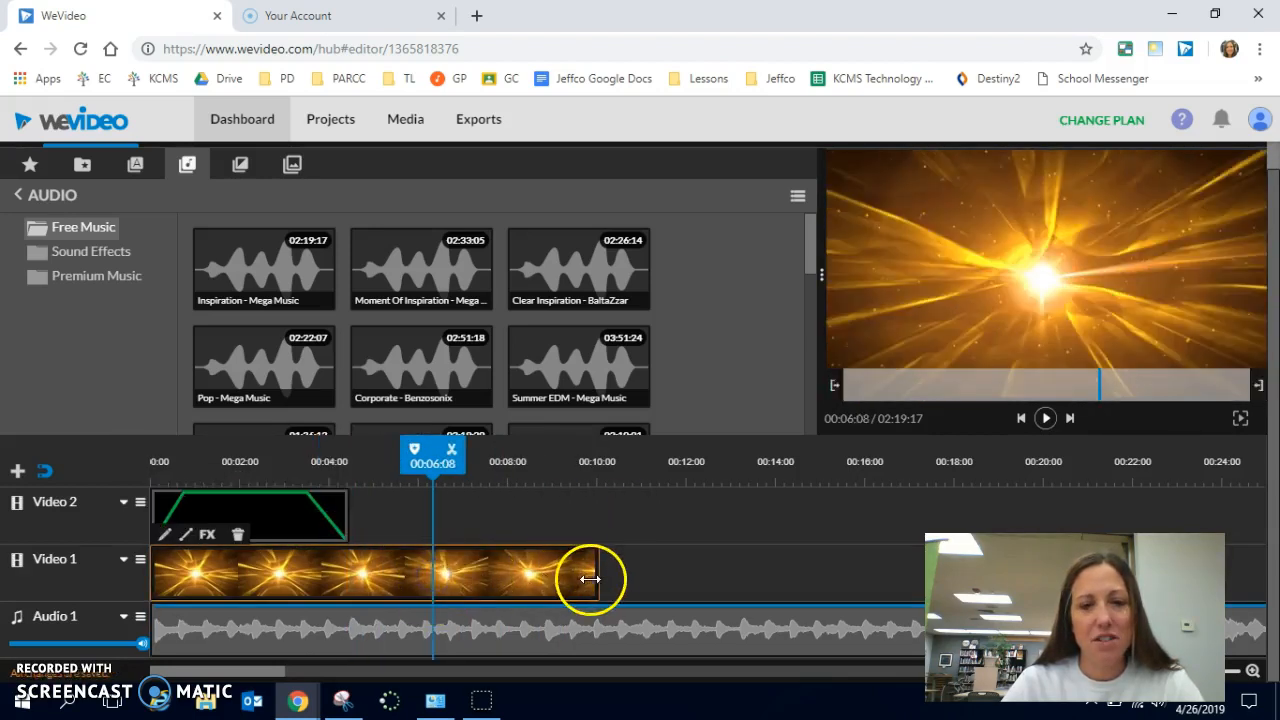
left_click_drag(597, 577, 347, 574)
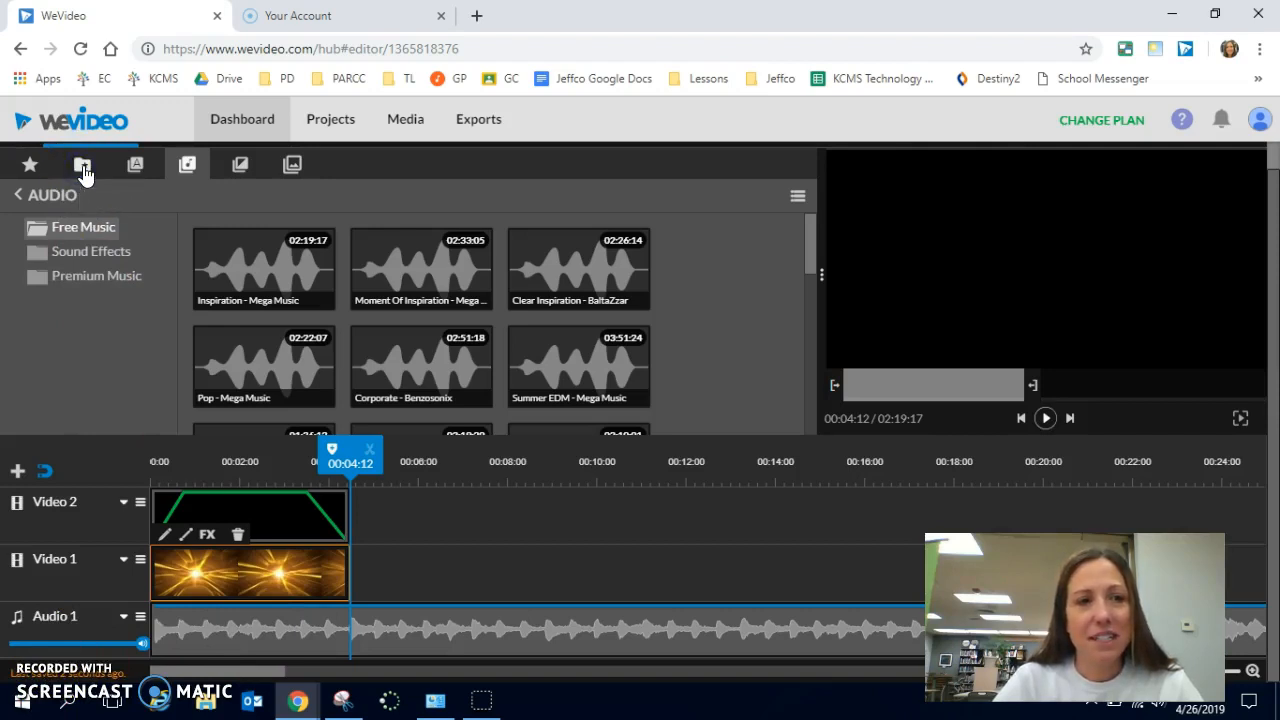
- Place the v10 clip from My media directly after the background clip on Video 1 and preview the sequence from 00:03:01
left_click(83, 166)
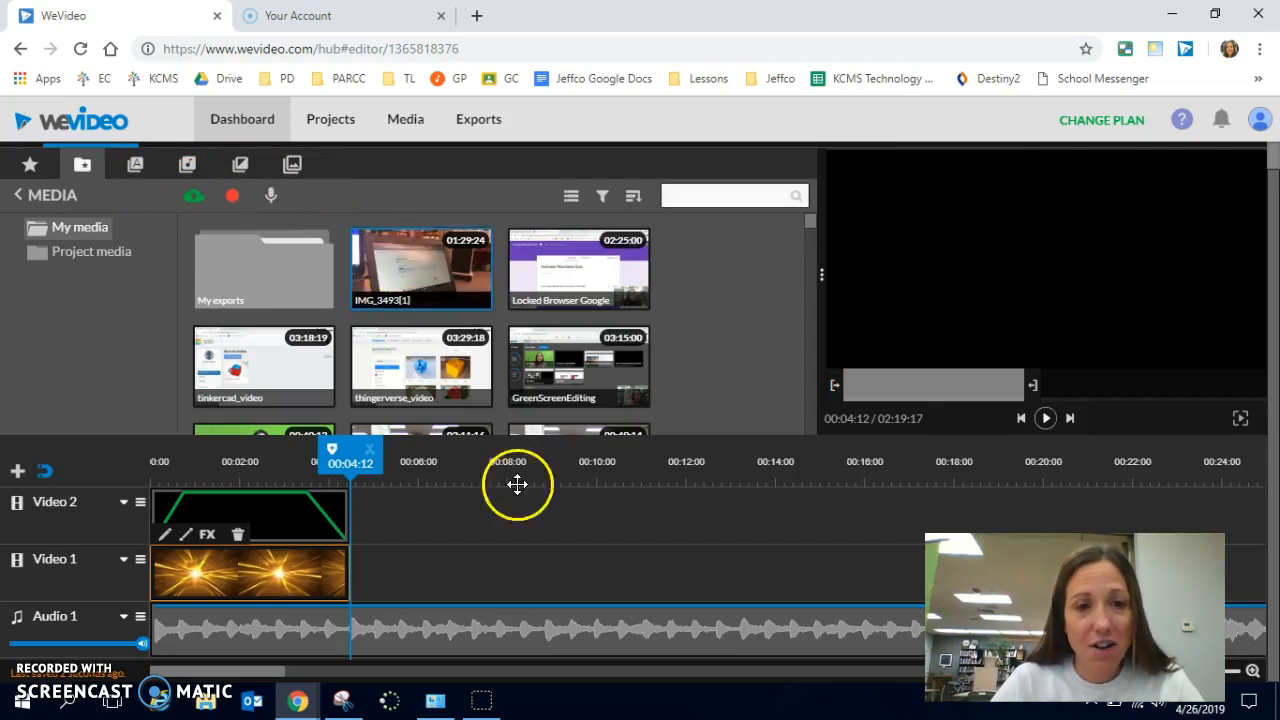
left_click(536, 366)
scroll(528, 366, "down", 5)
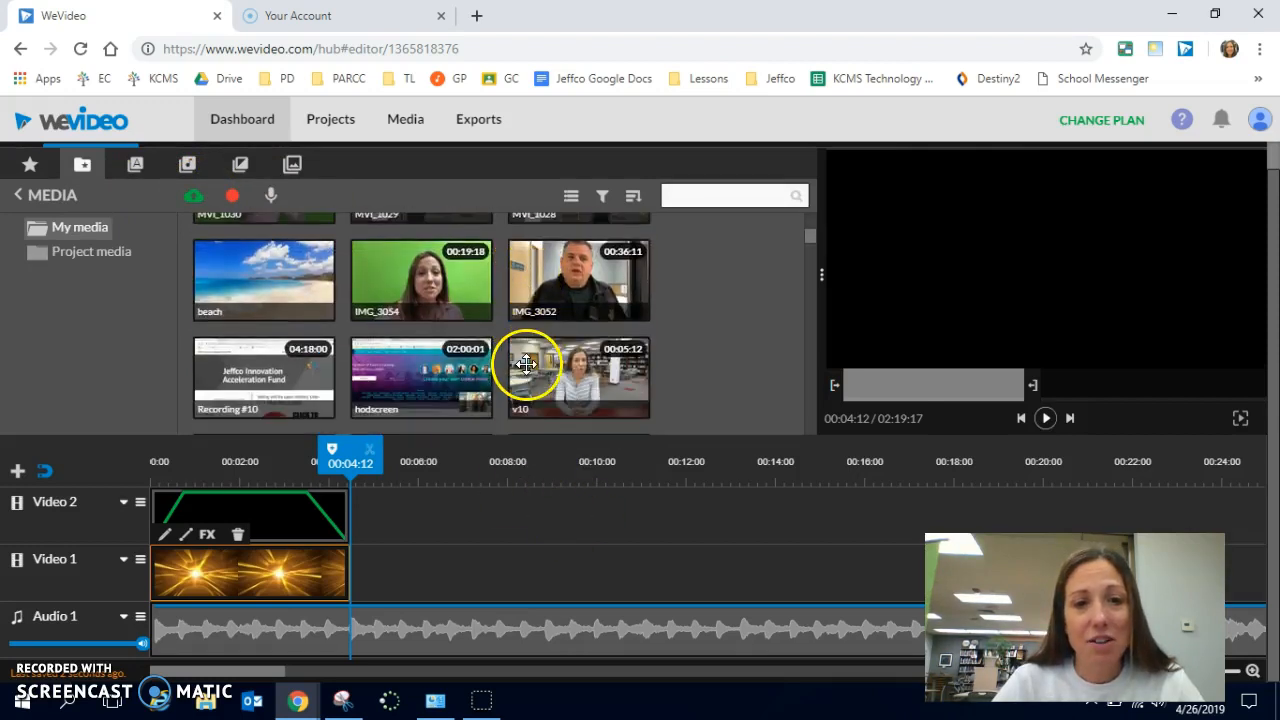
left_click_drag(534, 366, 375, 577)
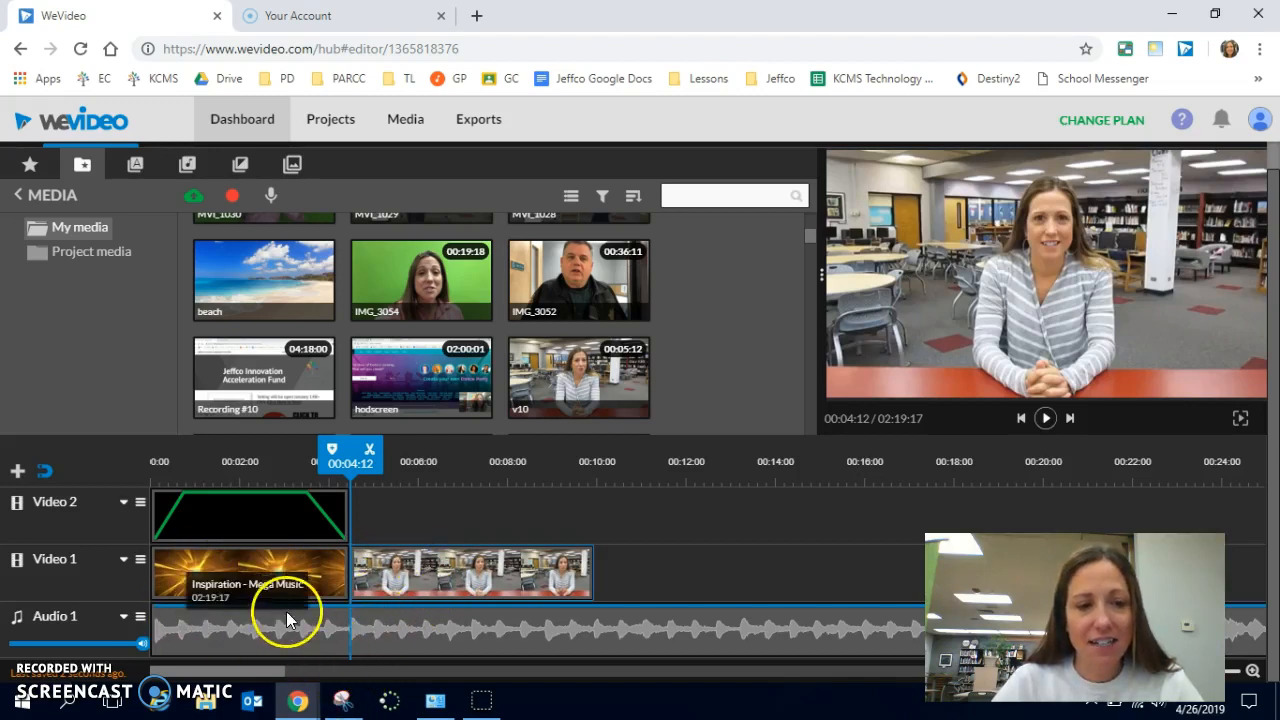
left_click_drag(350, 462, 287, 486)
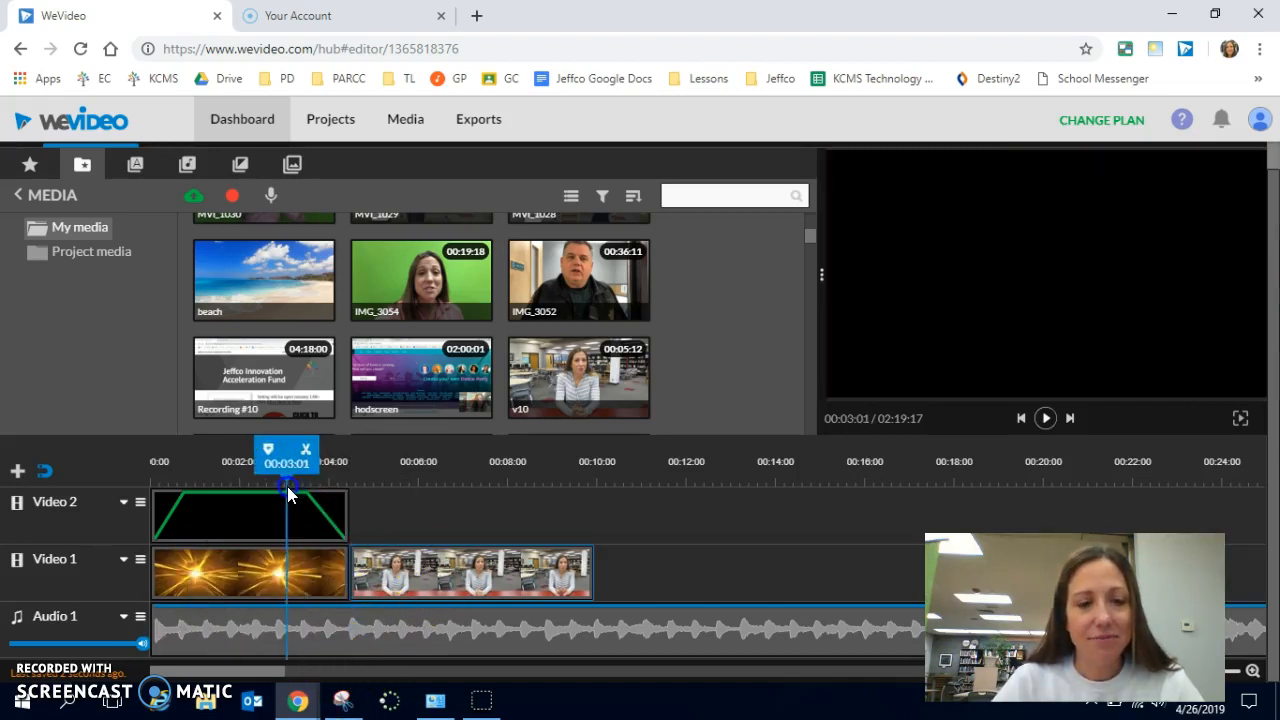
key("space")
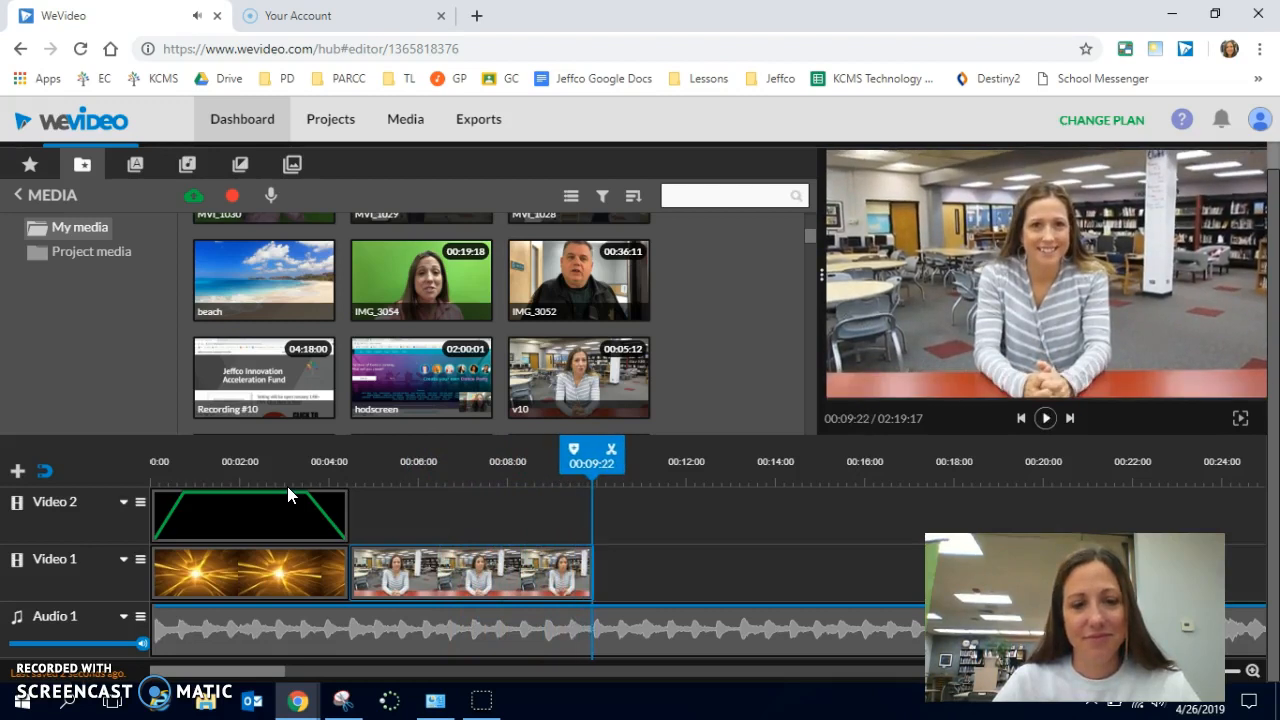
- Add volume points to the music clip, lower its level to about 27% beneath the v10 clip and restore it at that clip's end
left_click(209, 607)
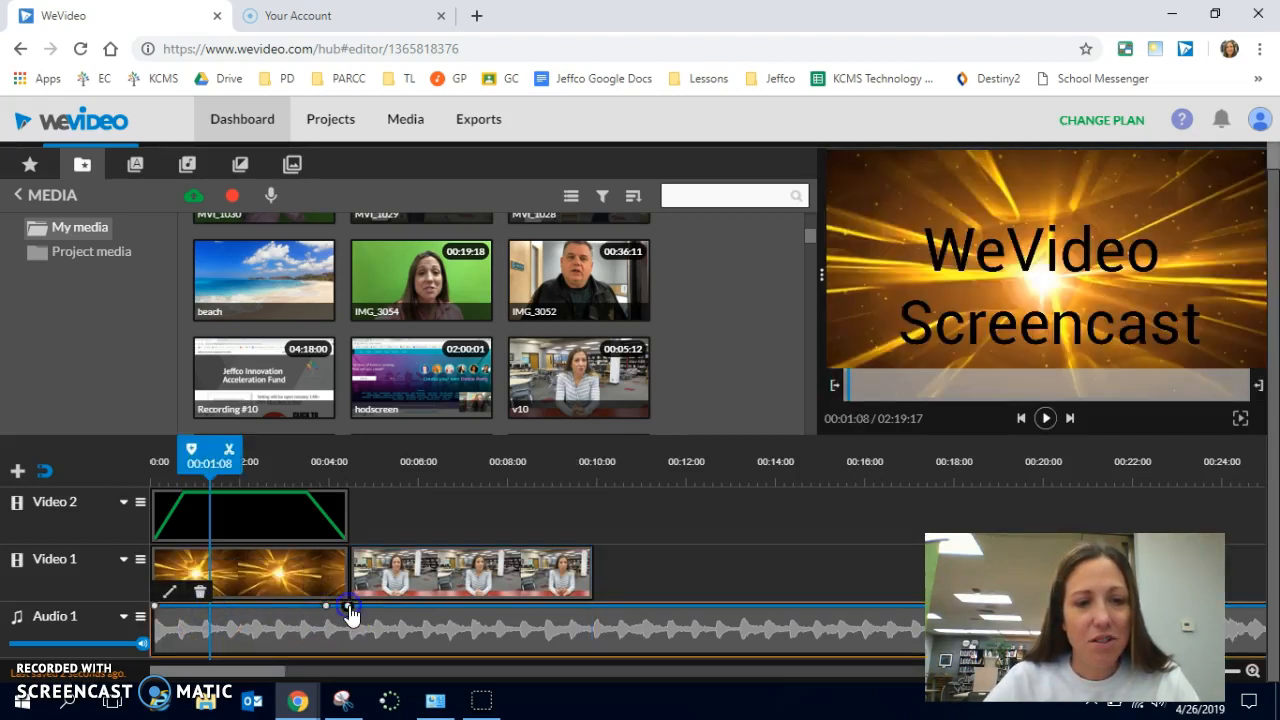
left_click_drag(347, 609, 353, 647)
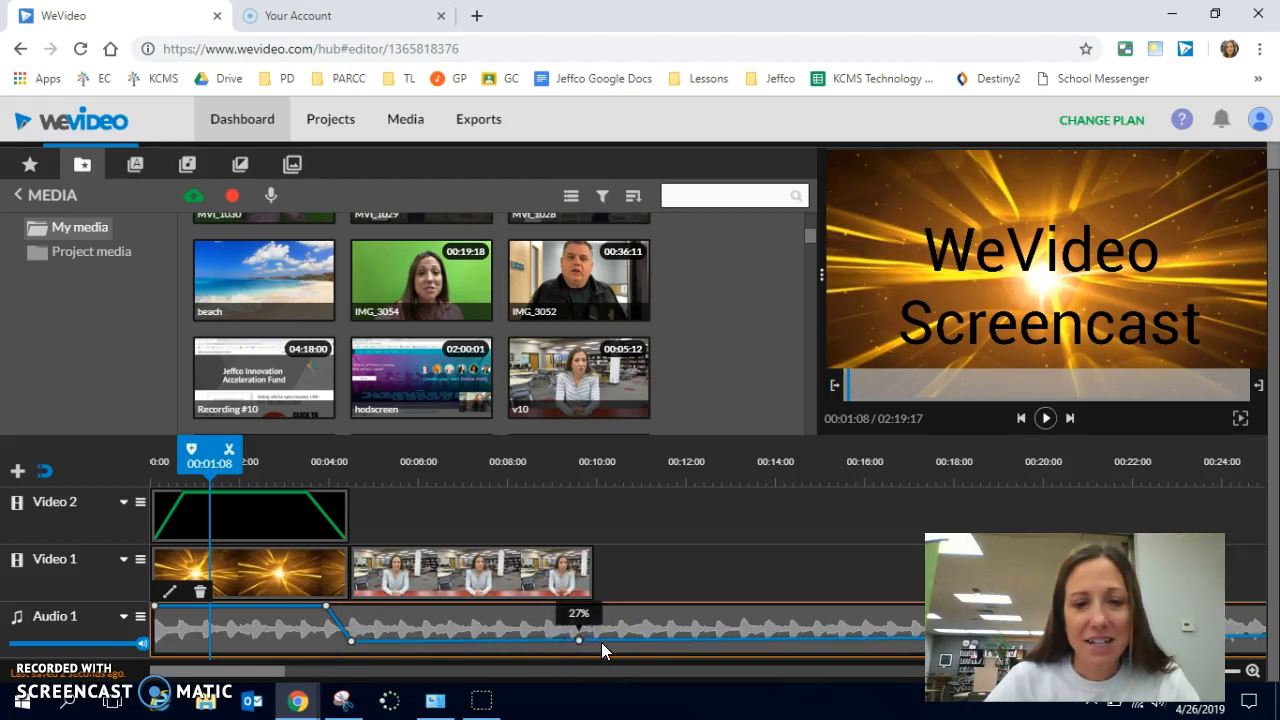
mouse_move(603, 650)
left_mouse_down()
mouse_move(593, 618)
mouse_move(581, 650)
left_mouse_up()
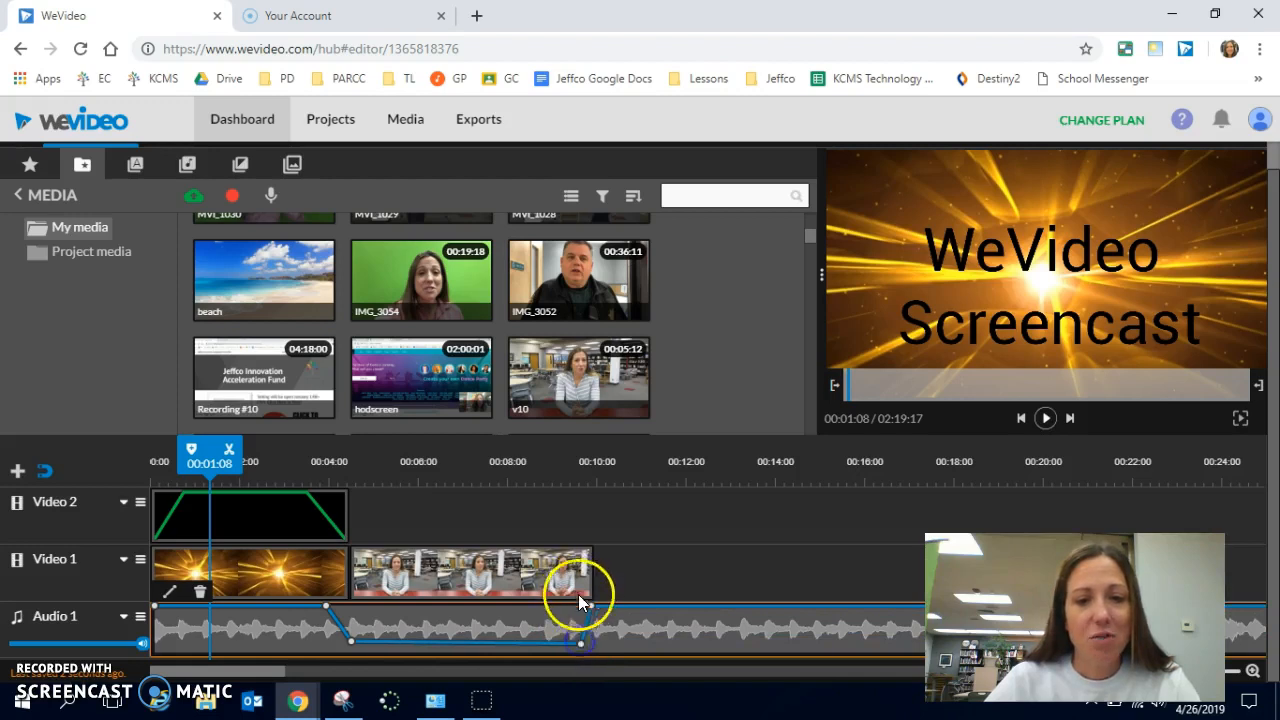
- Shift the music's final volume point slightly later, insert a Cross fade between the background and v10 clips, and preview it from 00:03:07
left_click_drag(591, 607, 598, 608)
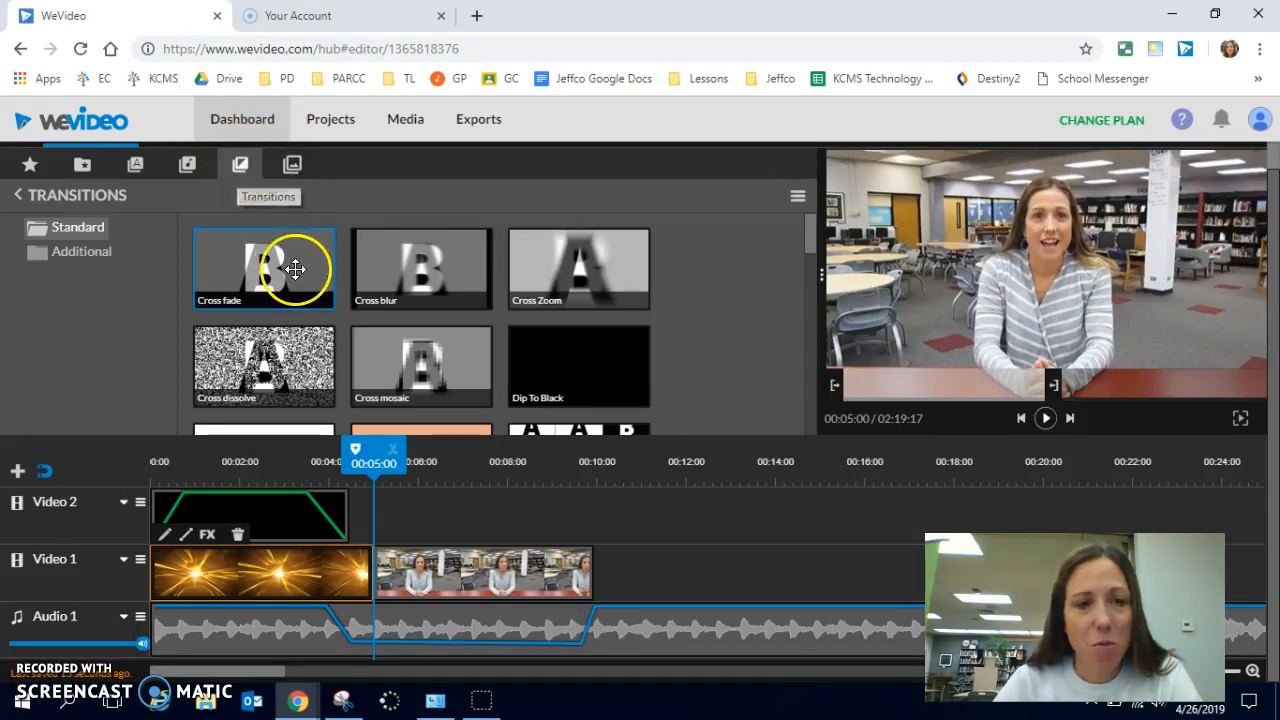
left_click_drag(290, 272, 379, 573)
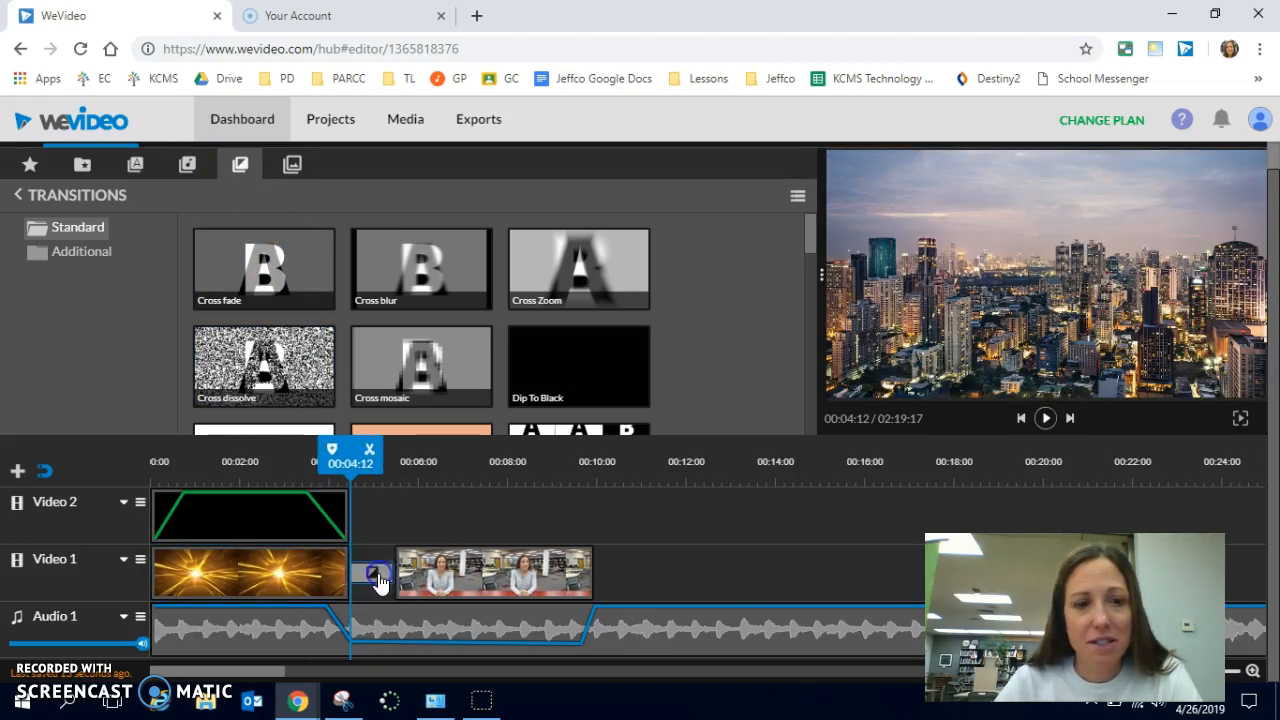
left_click_drag(350, 464, 299, 470)
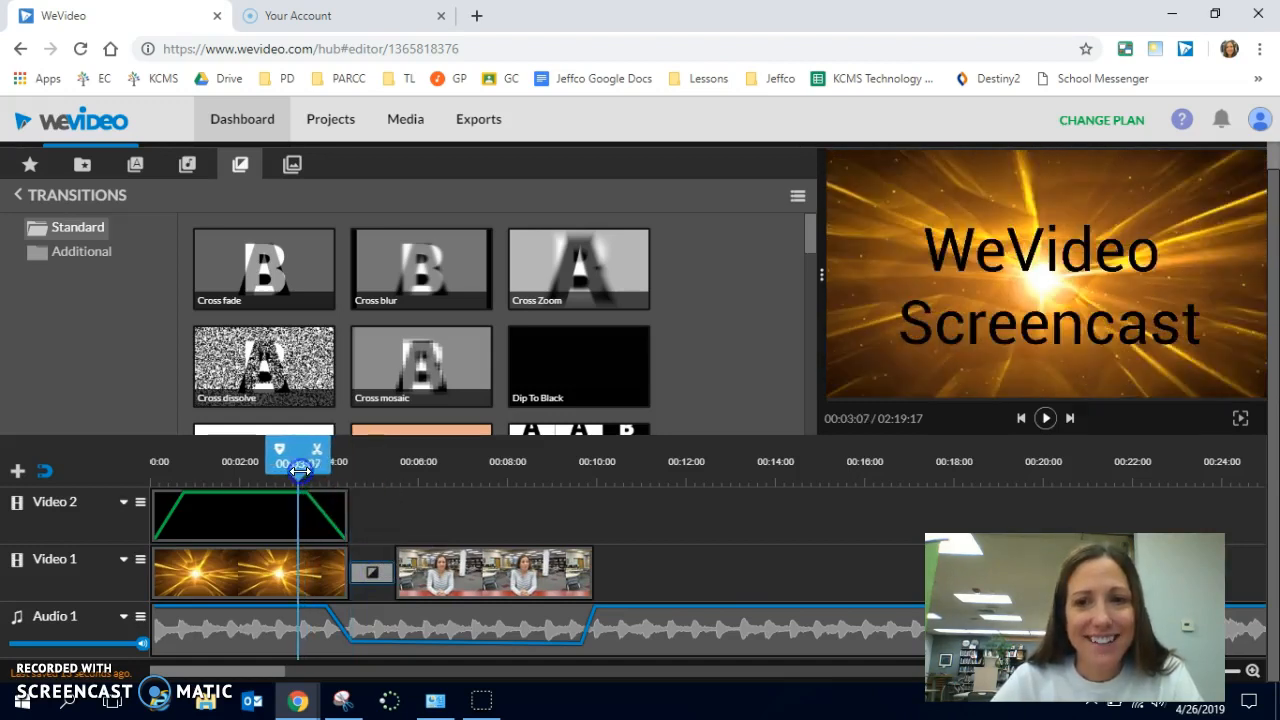
key("space")
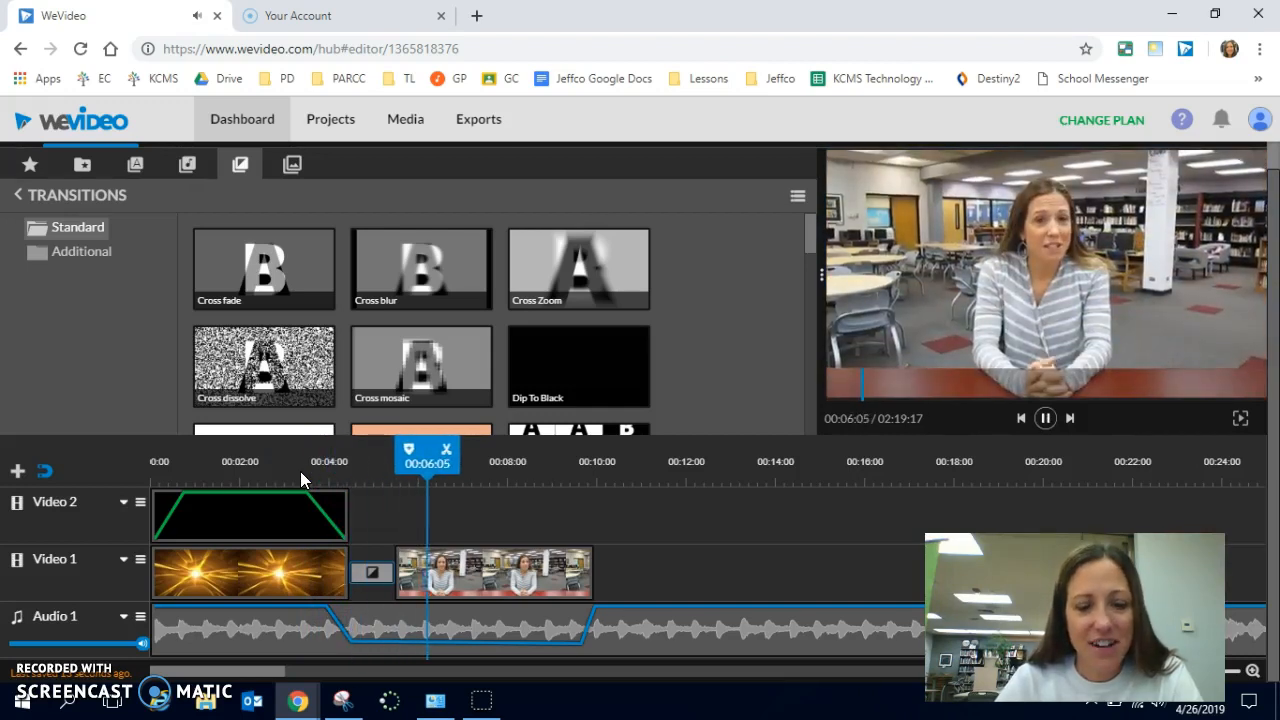
key("space")
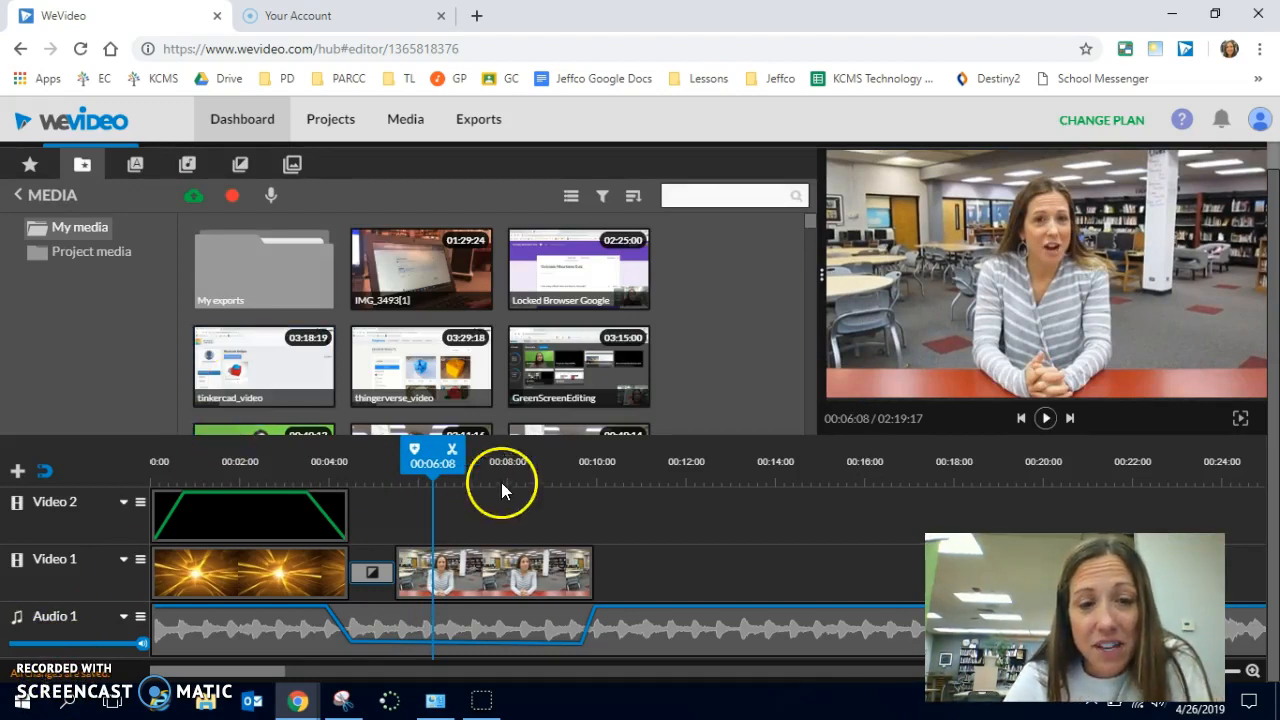
- Preview the last part of the v10 clip from 00:07:18 to find where it should be cut
mouse_move(446, 471)
left_mouse_down()
mouse_move(408, 462)
mouse_move(700, 477)
left_mouse_up()
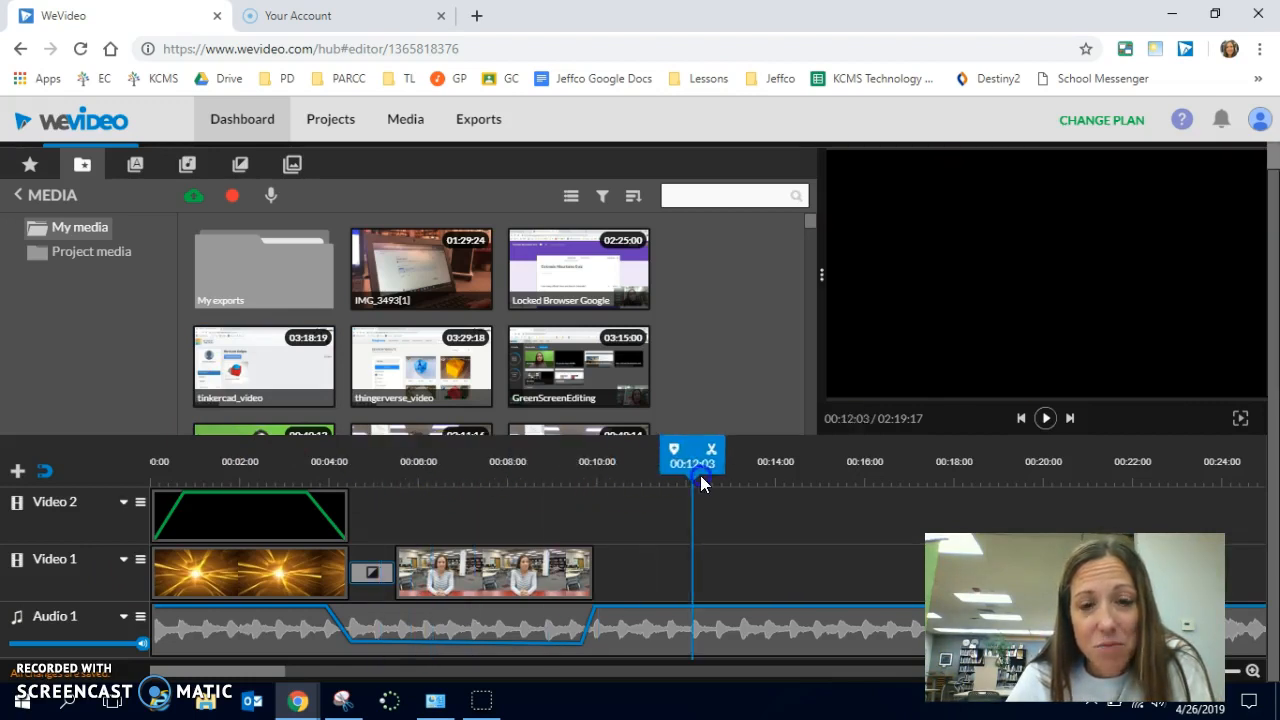
left_click_drag(564, 478, 530, 484)
left_click(547, 584)
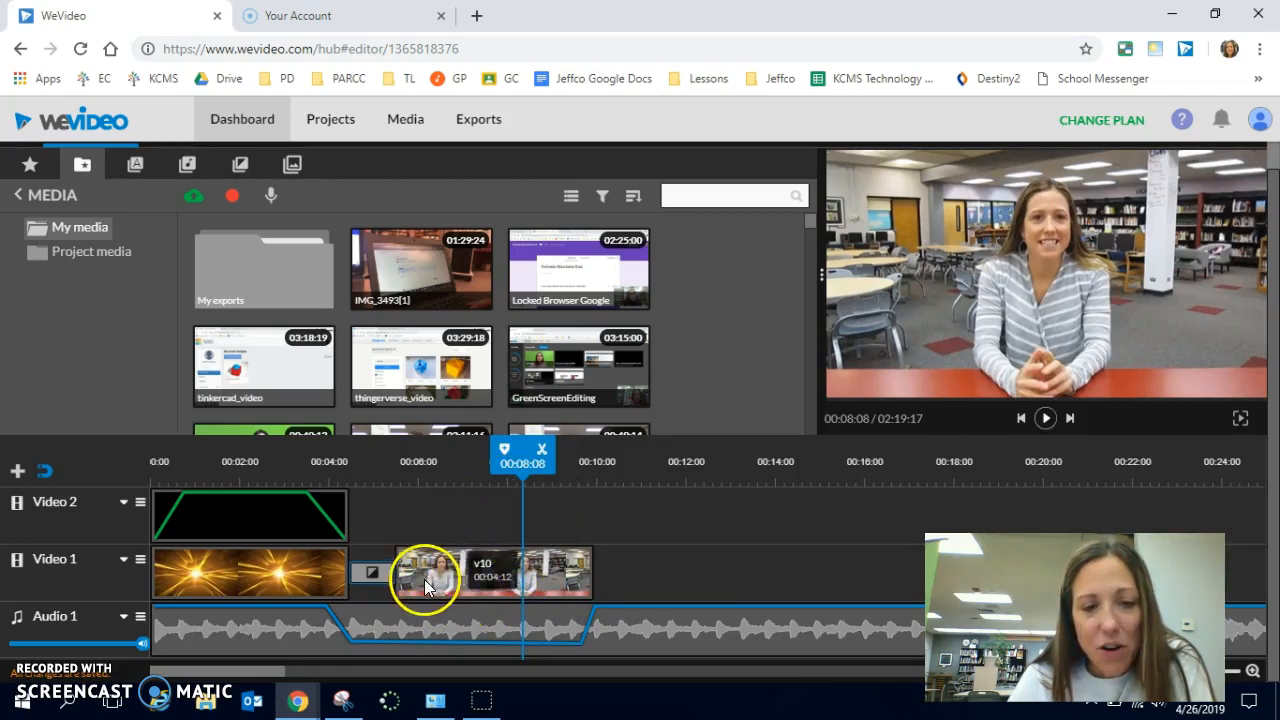
left_click_drag(523, 466, 494, 467)
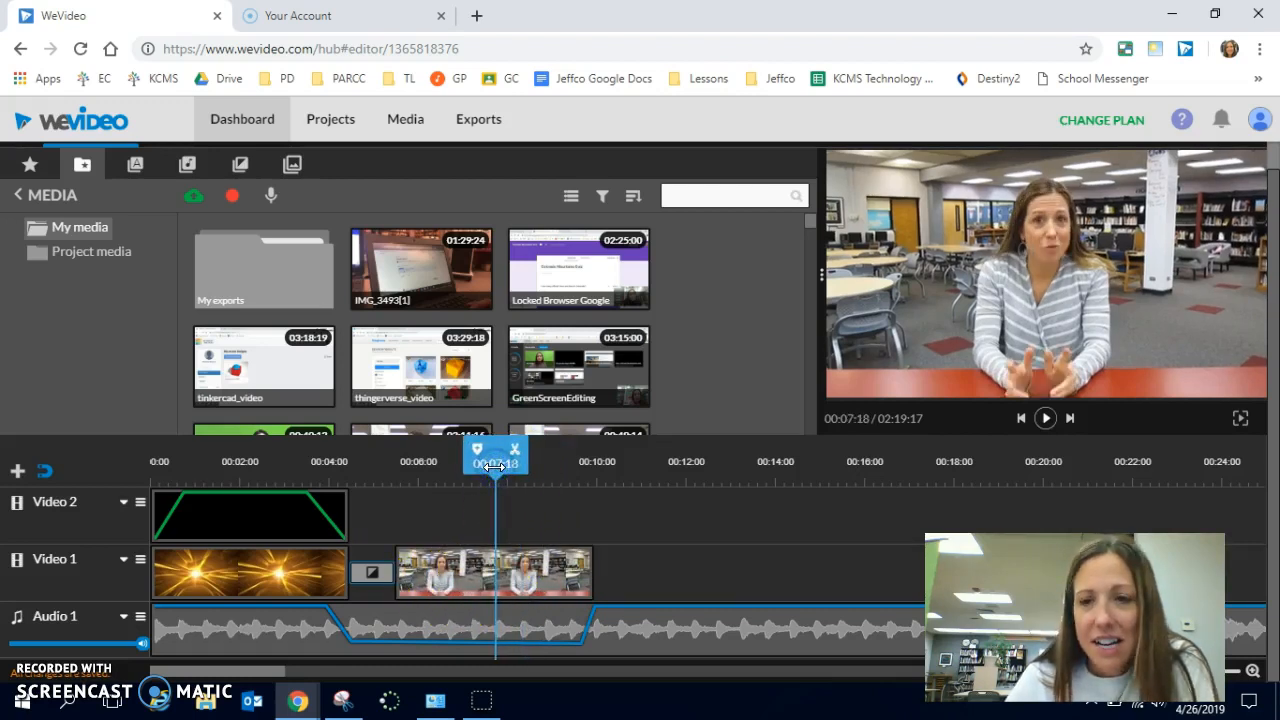
key("space")
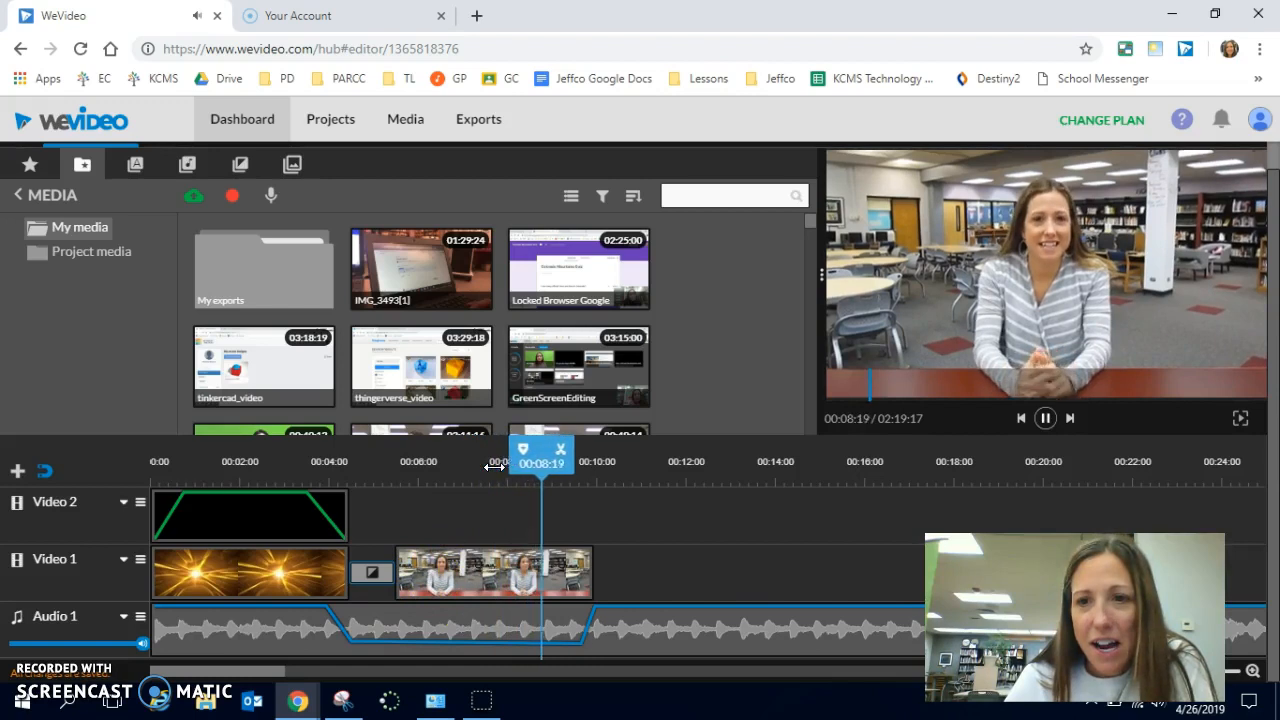
key("space")
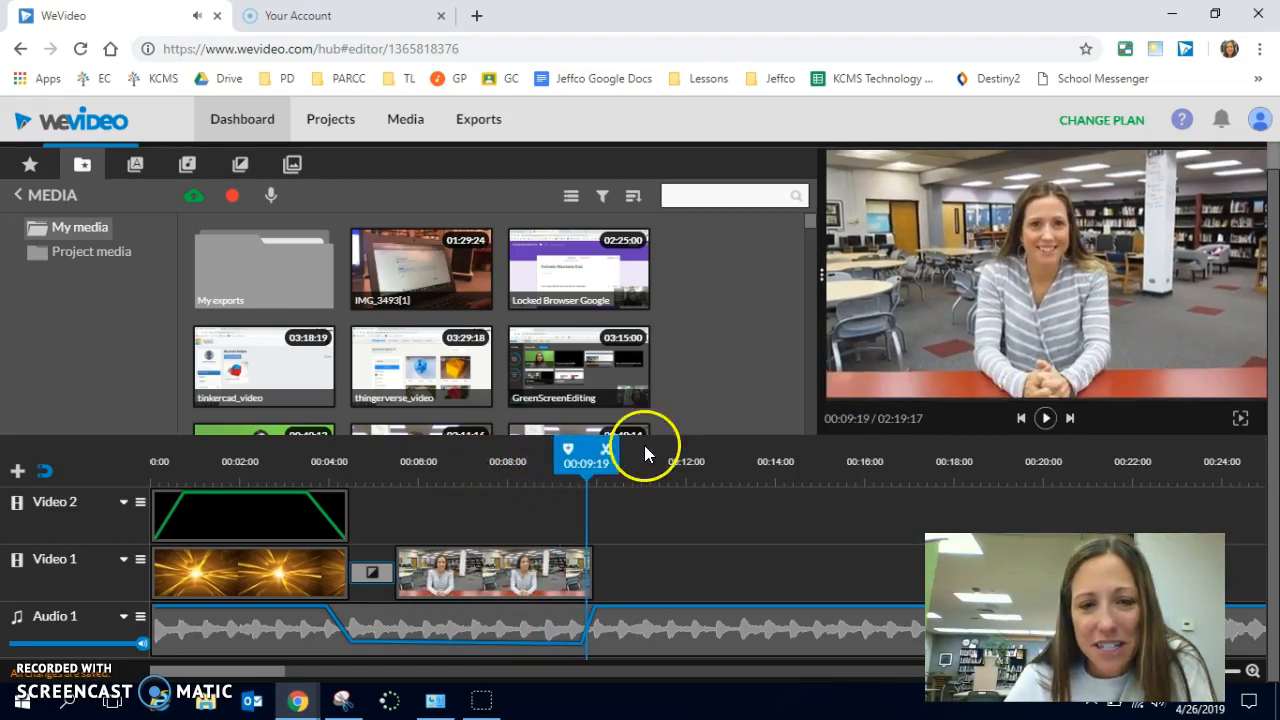
- Split the v10 clip on Video 1 at 00:09:01 and delete the short piece after the cut
left_click_drag(603, 465, 563, 472)
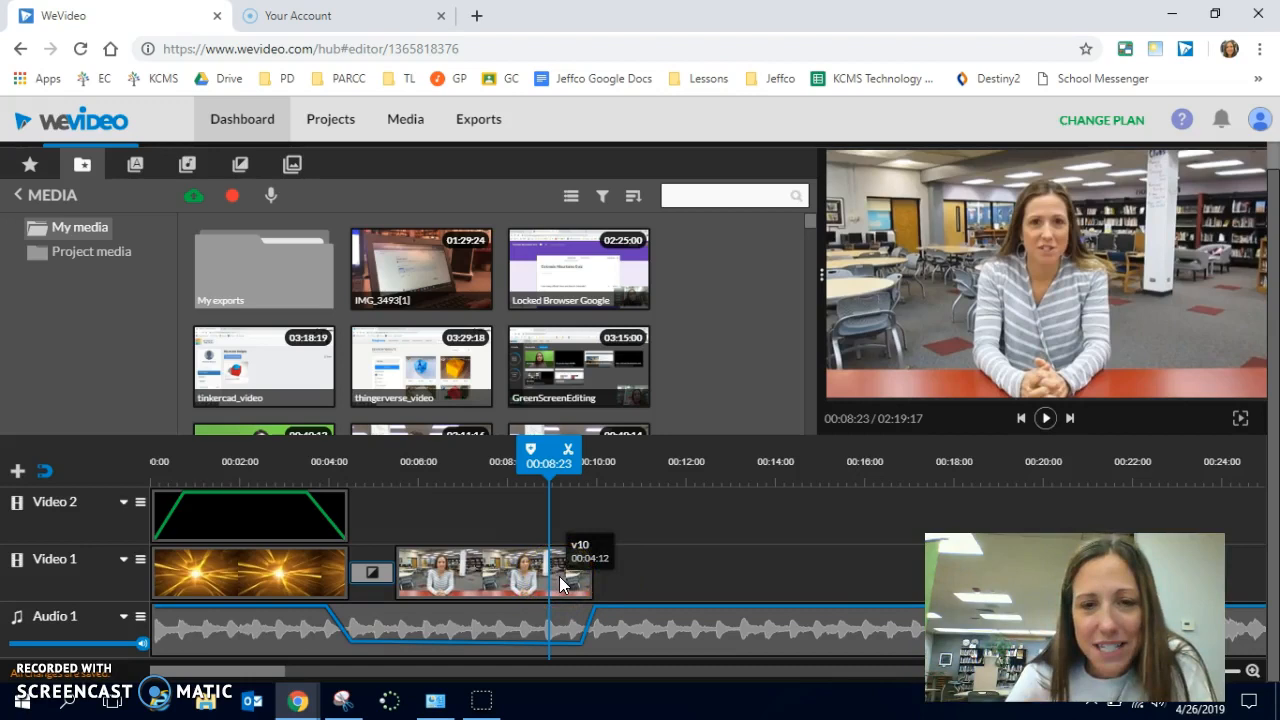
left_click(483, 470)
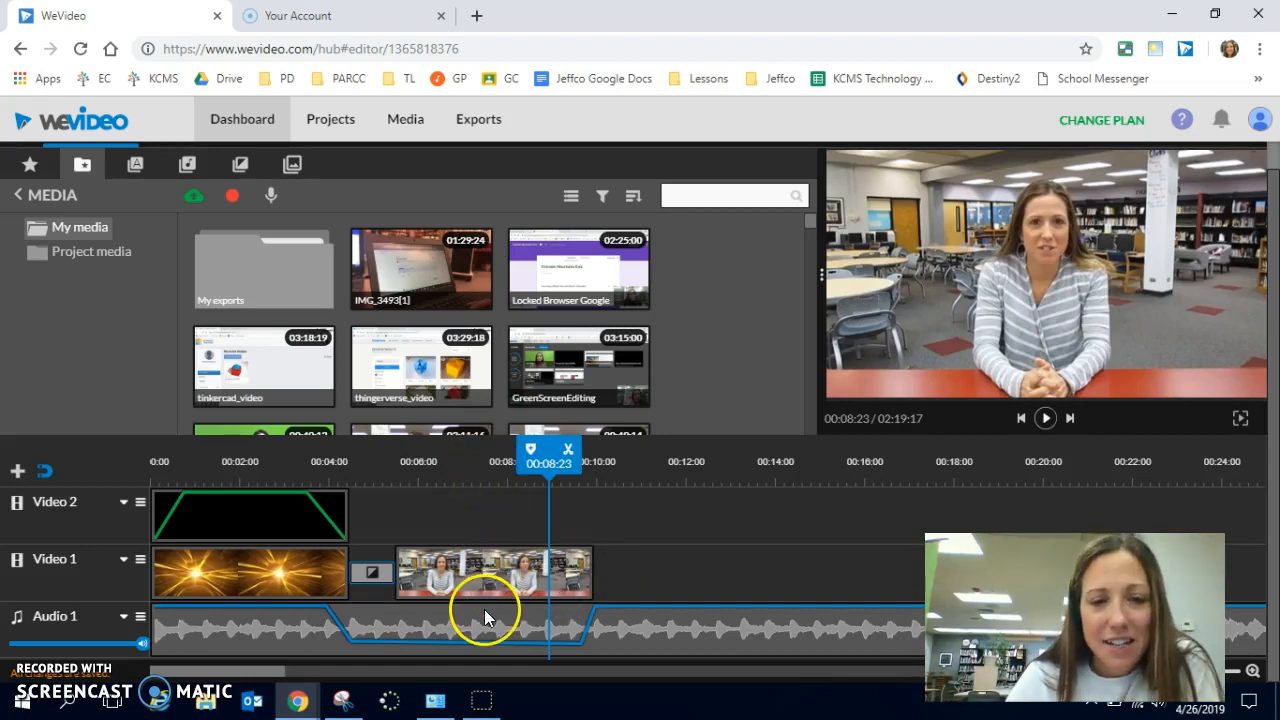
left_click(427, 585)
left_click_drag(420, 462, 552, 462)
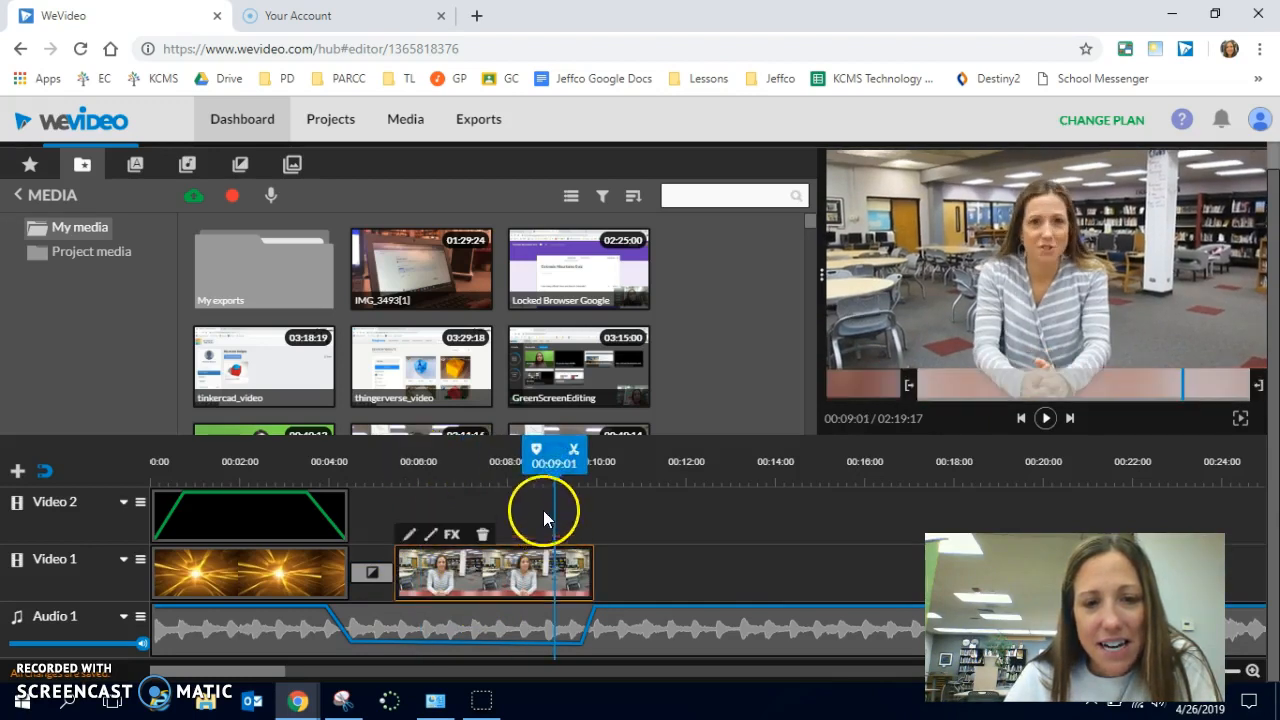
left_click(574, 452)
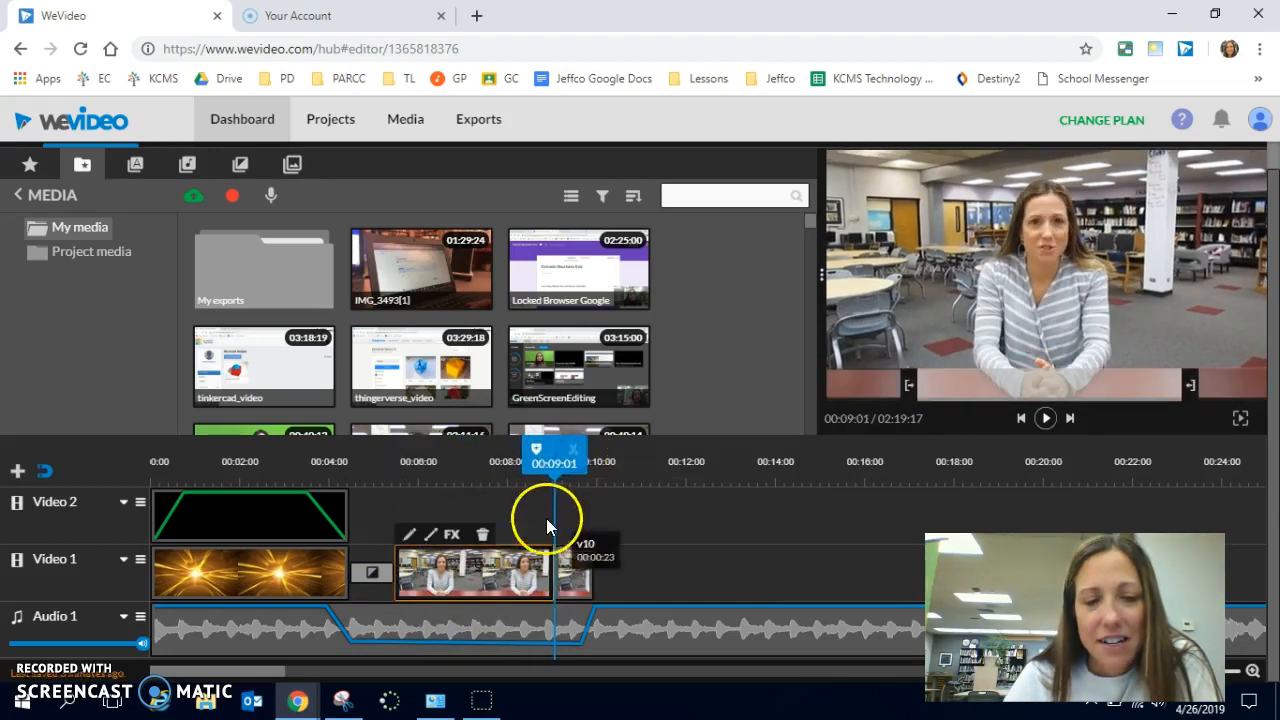
left_click_drag(554, 471, 675, 488)
left_click(491, 563)
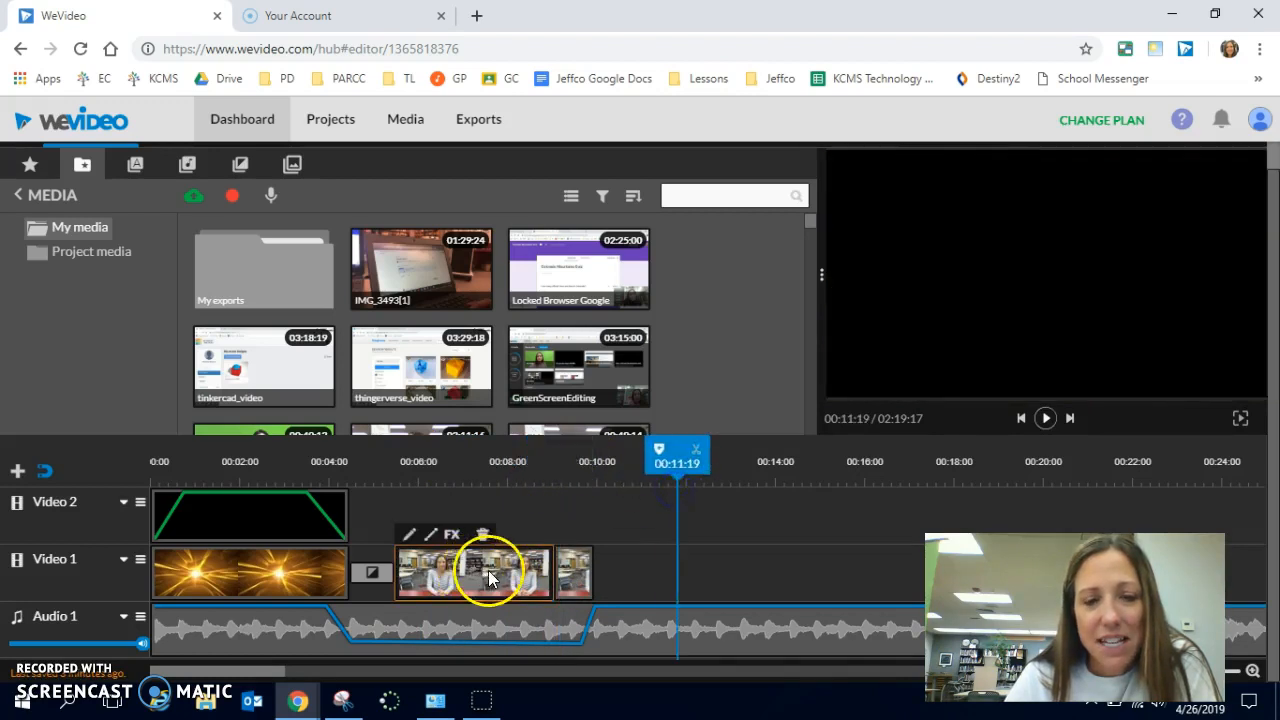
left_click(566, 578)
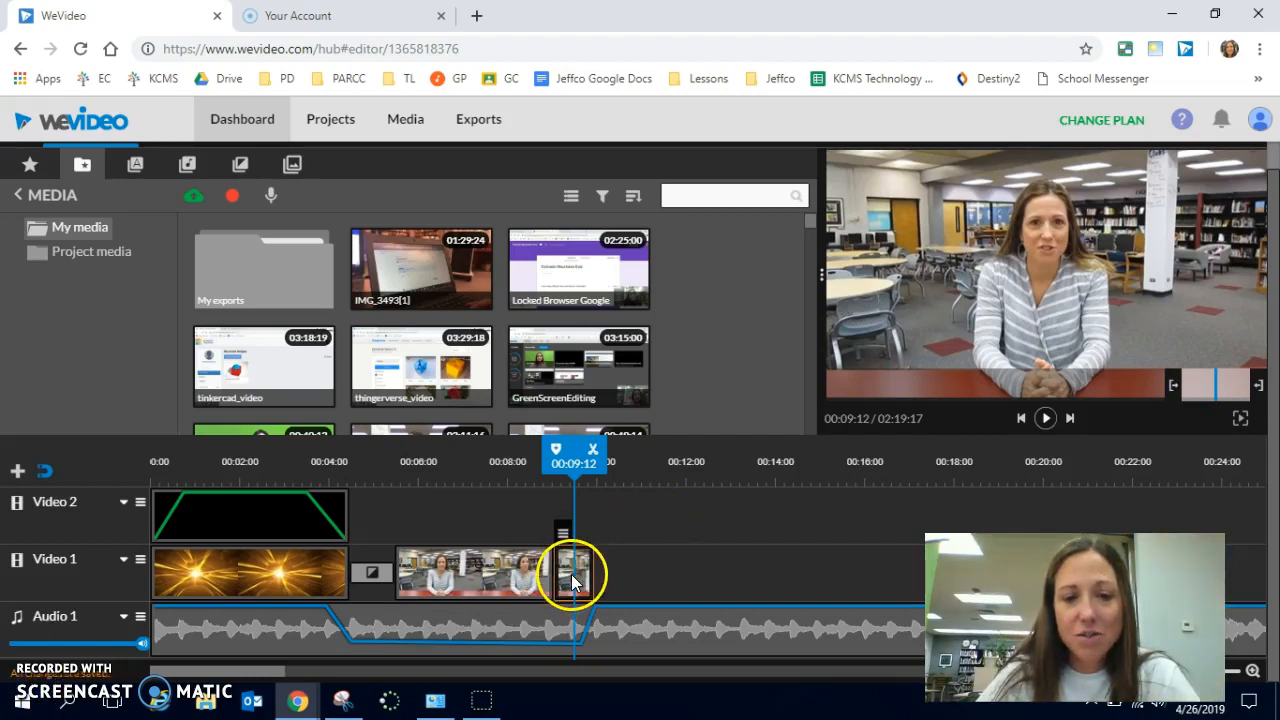
left_click_drag(574, 569, 1071, 261)
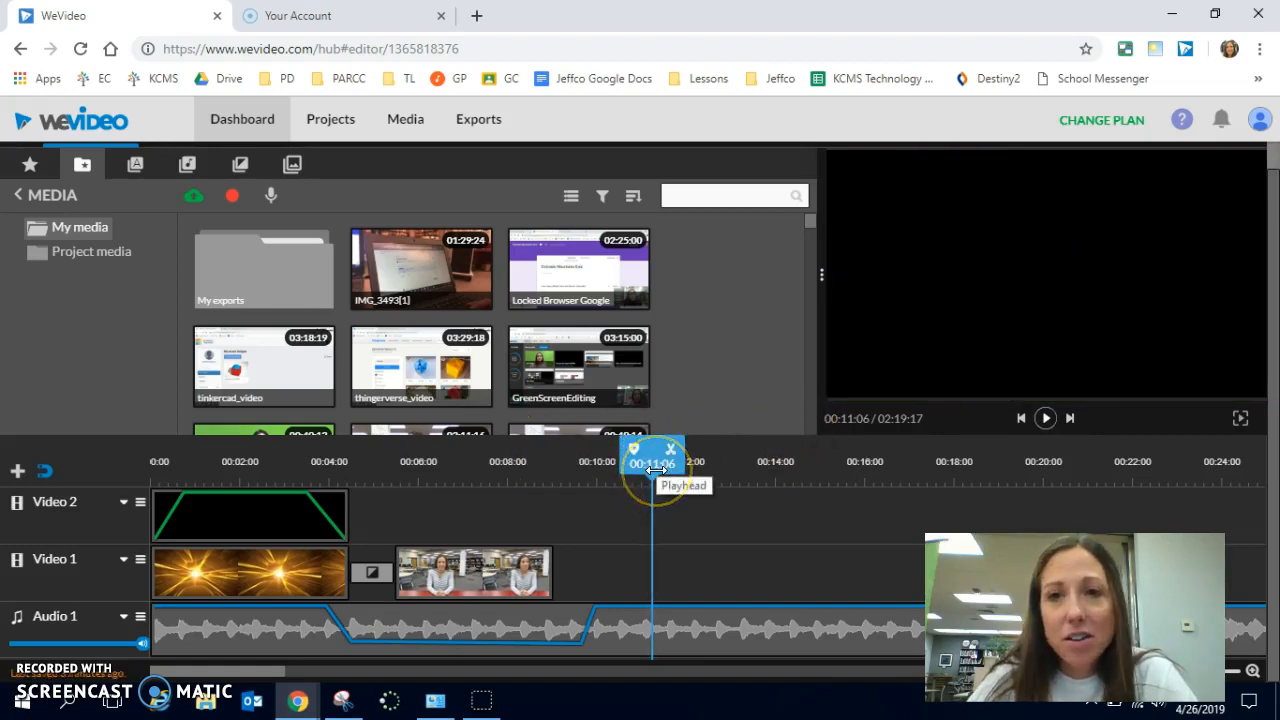
- Preview the whole sequence from 00:00:00 past the end of the v10 clip
left_click_drag(655, 470, 113, 522)
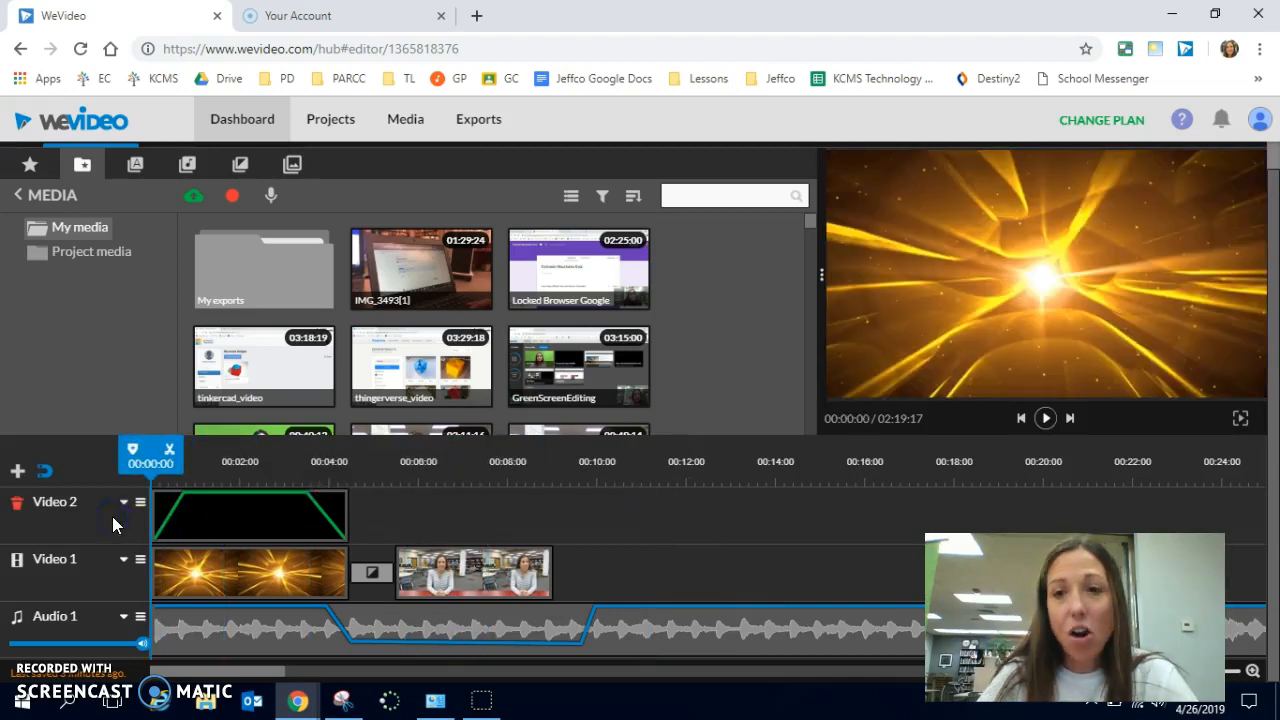
key("space")
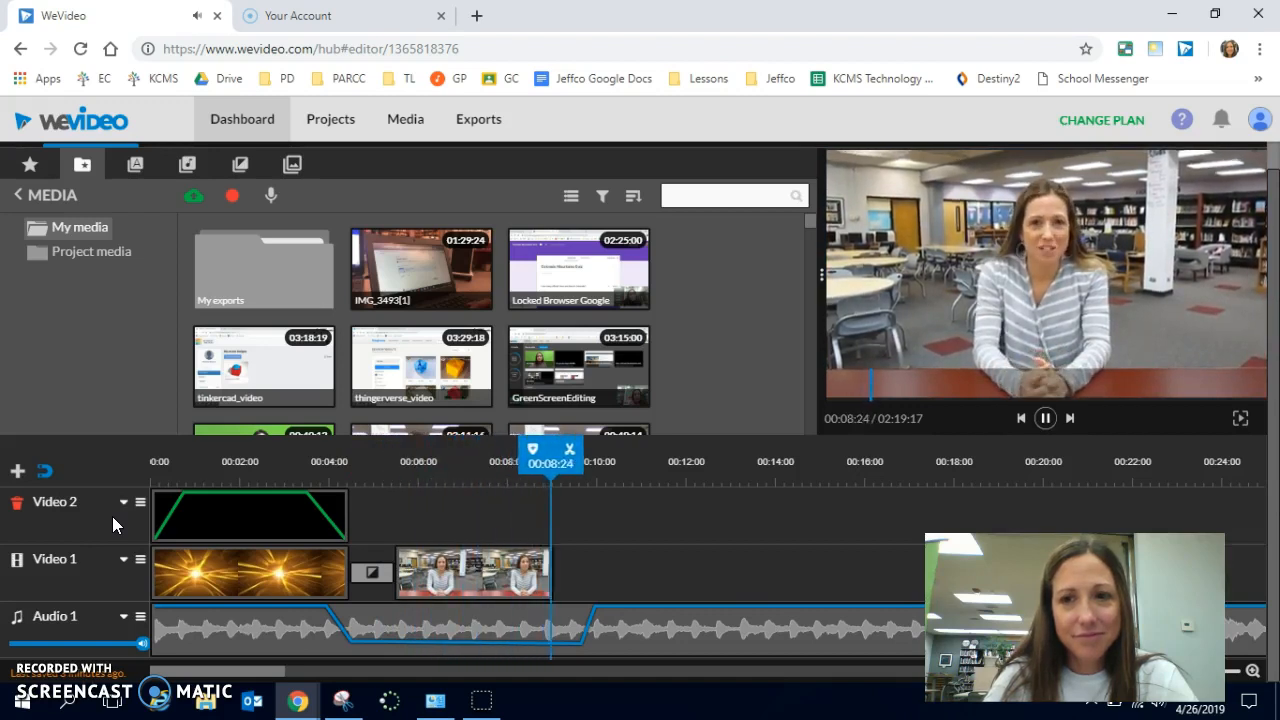
key("space")
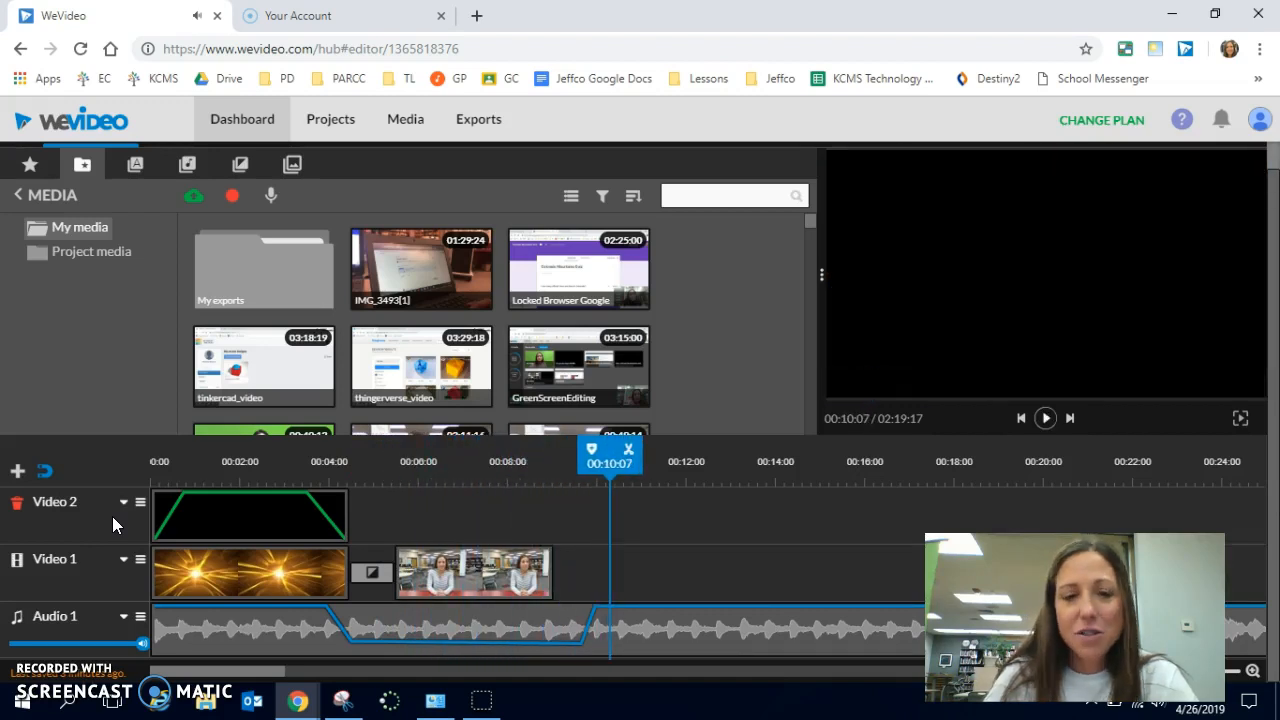
- Split the Inspiration - Mega Music clip at 00:09:00, where the v10 clip ends, and delete the remaining music
left_click(381, 509)
left_click_drag(651, 474, 557, 480)
left_click(645, 576)
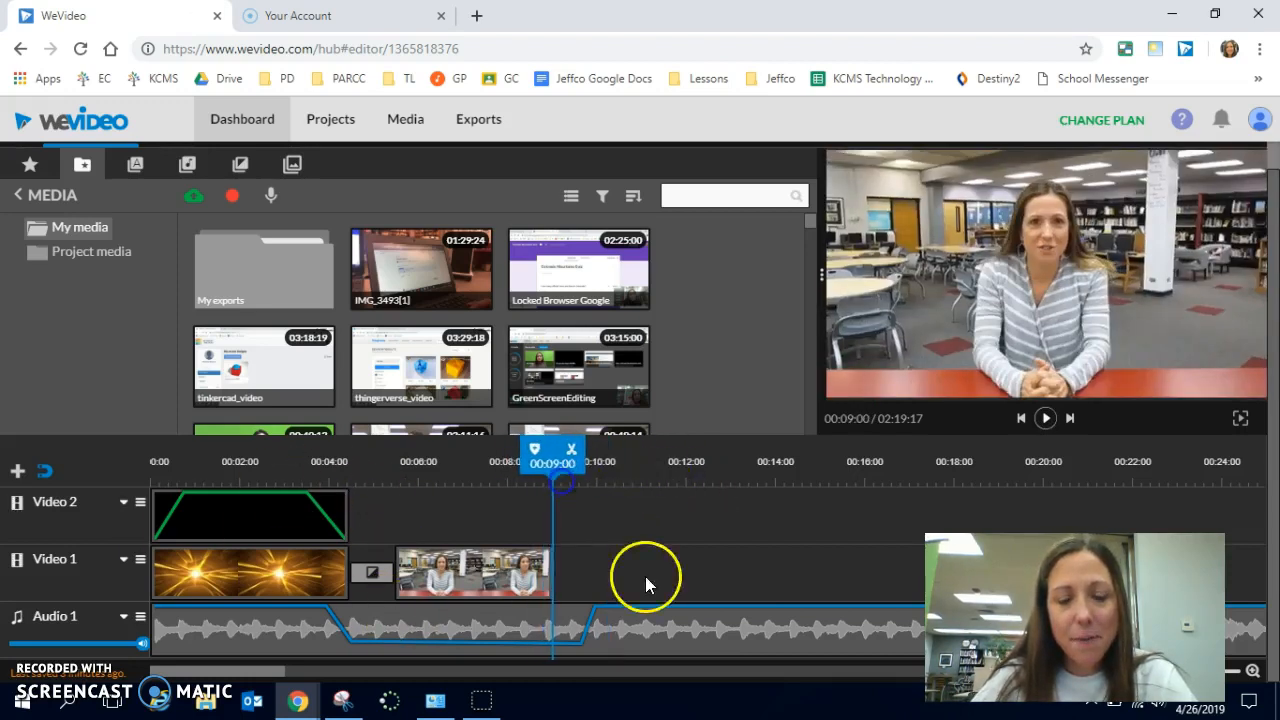
left_click(647, 633)
left_click_drag(664, 467, 527, 469)
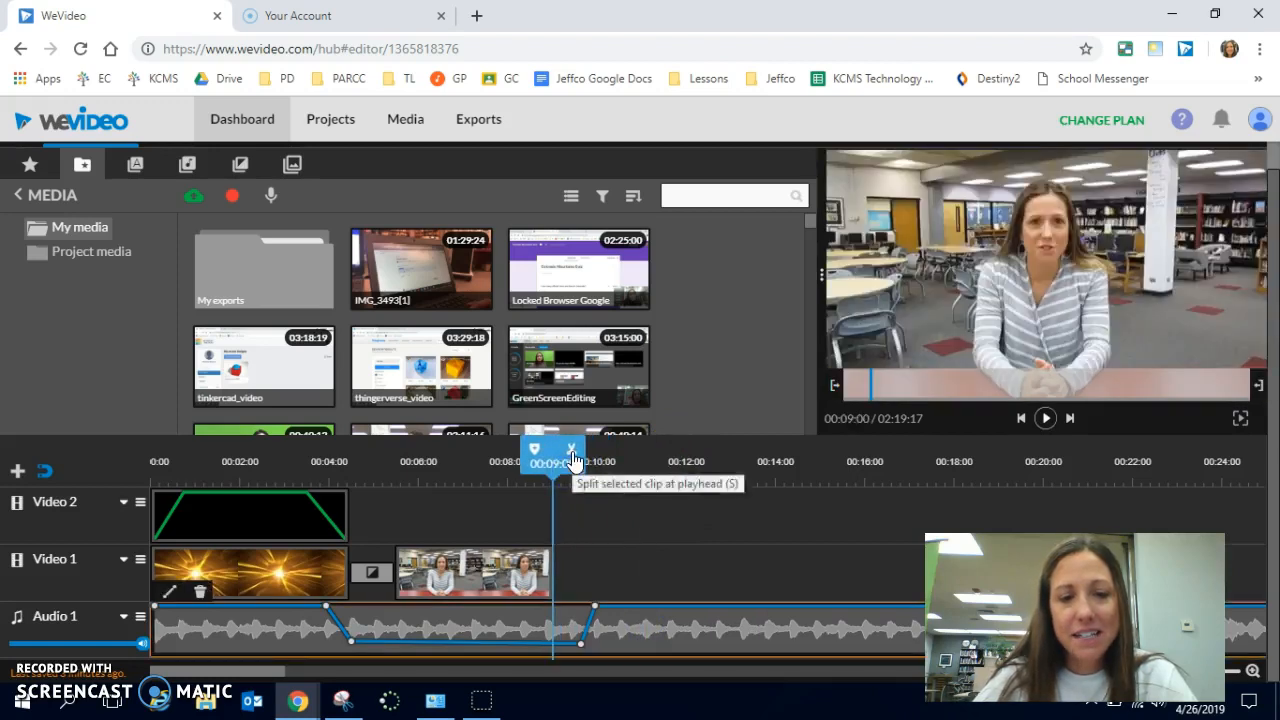
left_click(572, 455)
left_click(669, 632)
left_click_drag(903, 310, 960, 266)
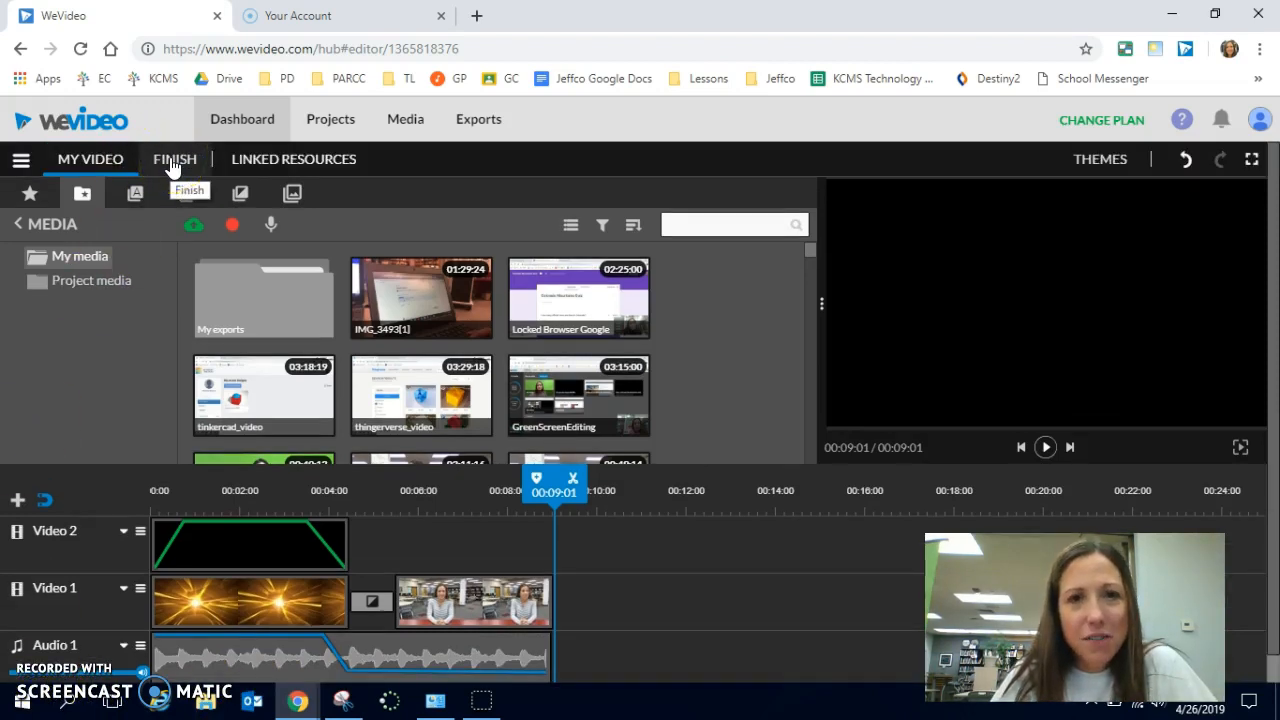
- Start finishing the video and set the export title to WeVideo Screencast
left_click(20, 162)
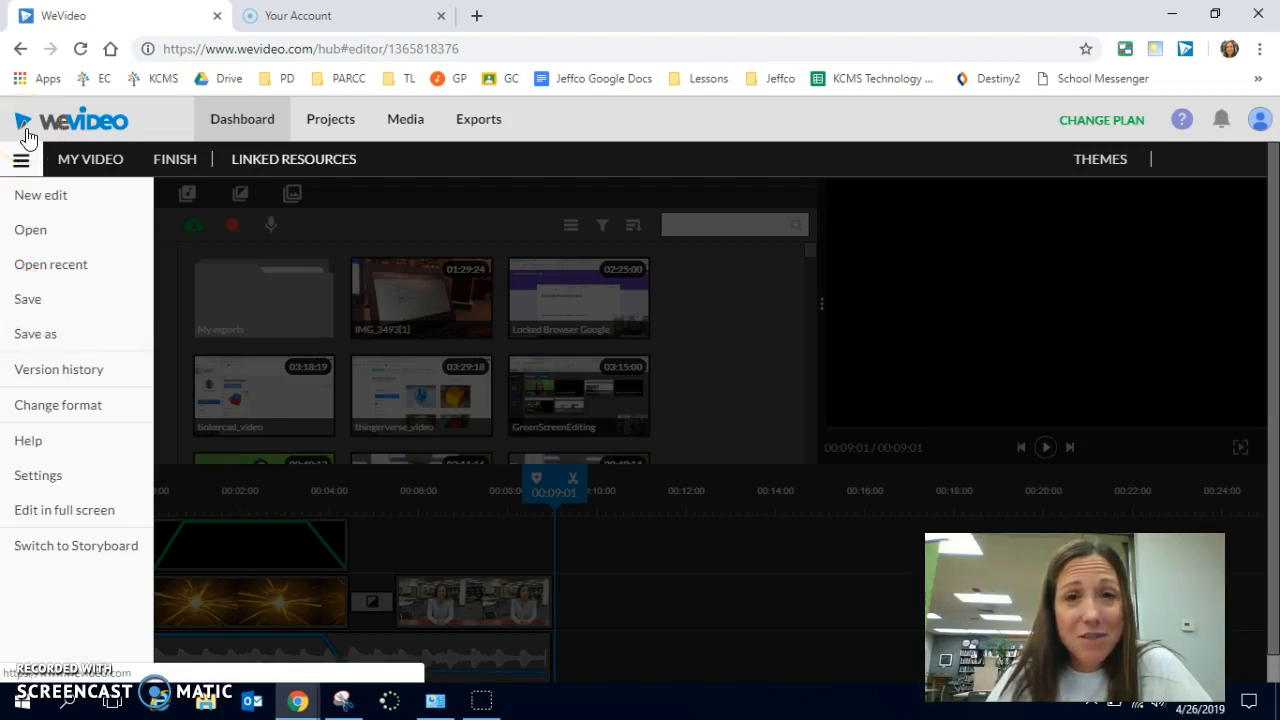
left_click(175, 166)
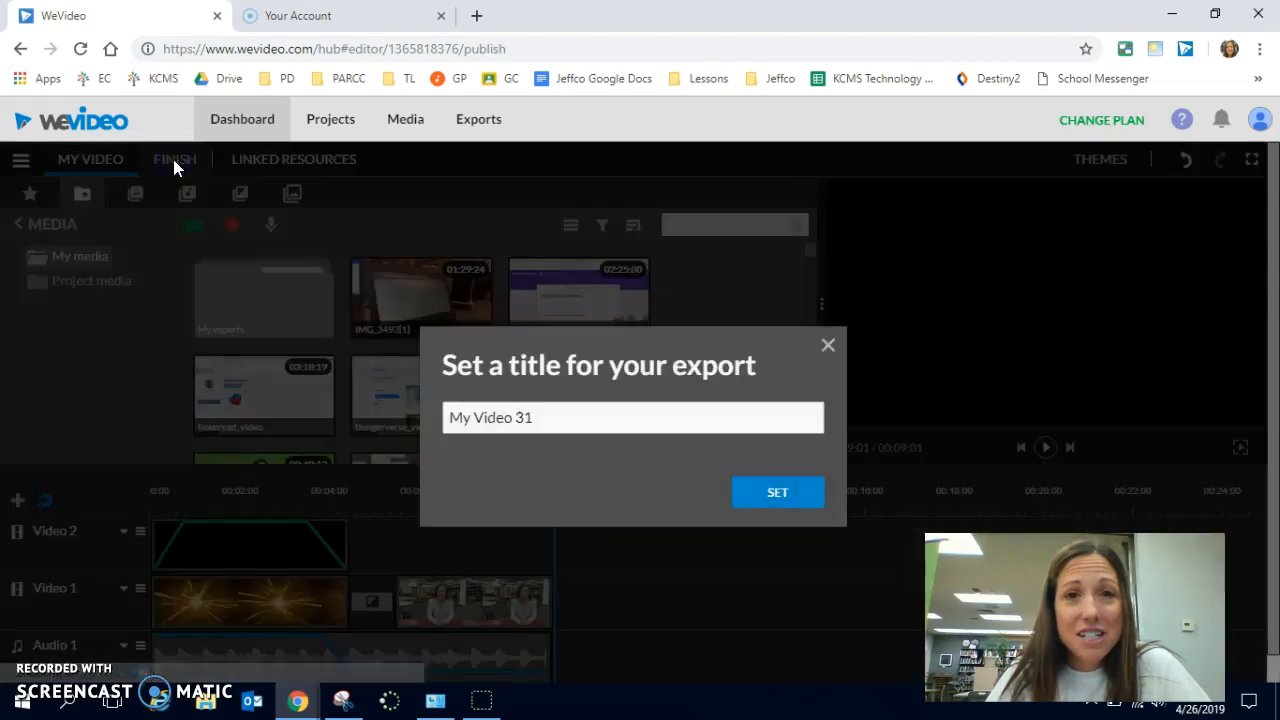
left_click(563, 428)
left_click_drag(548, 416, 403, 421)
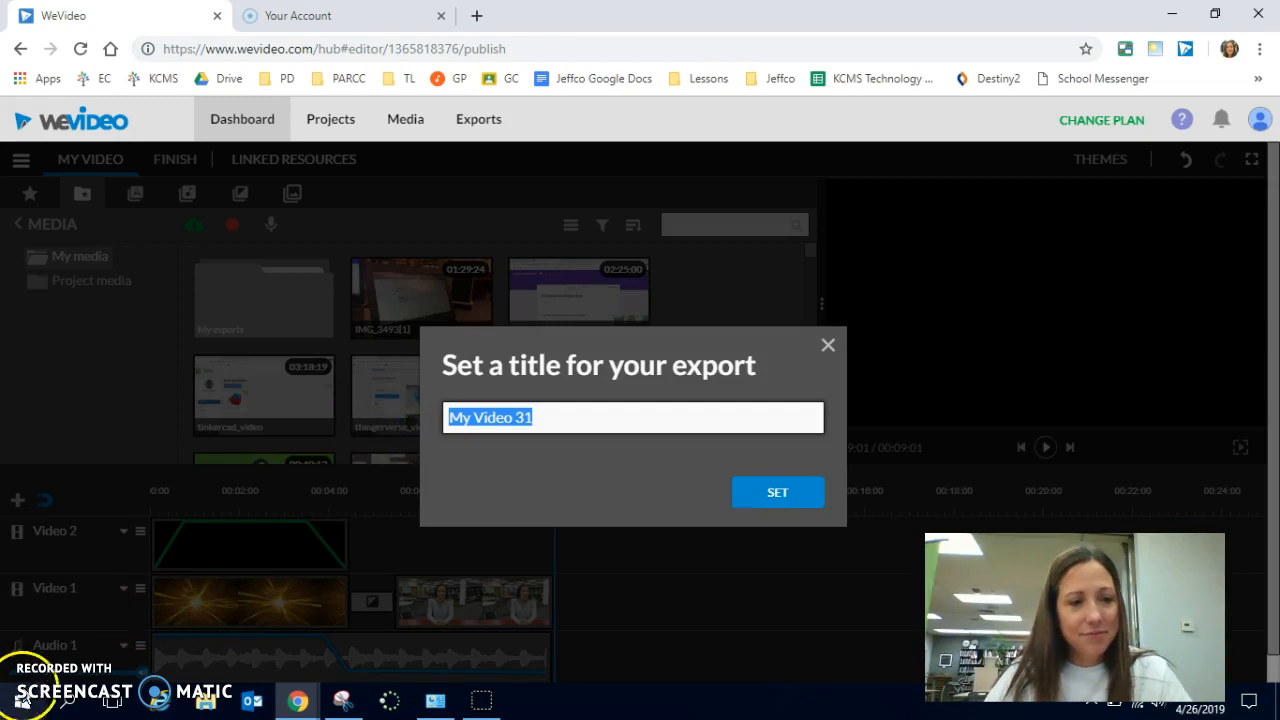
type("WeVideo ")
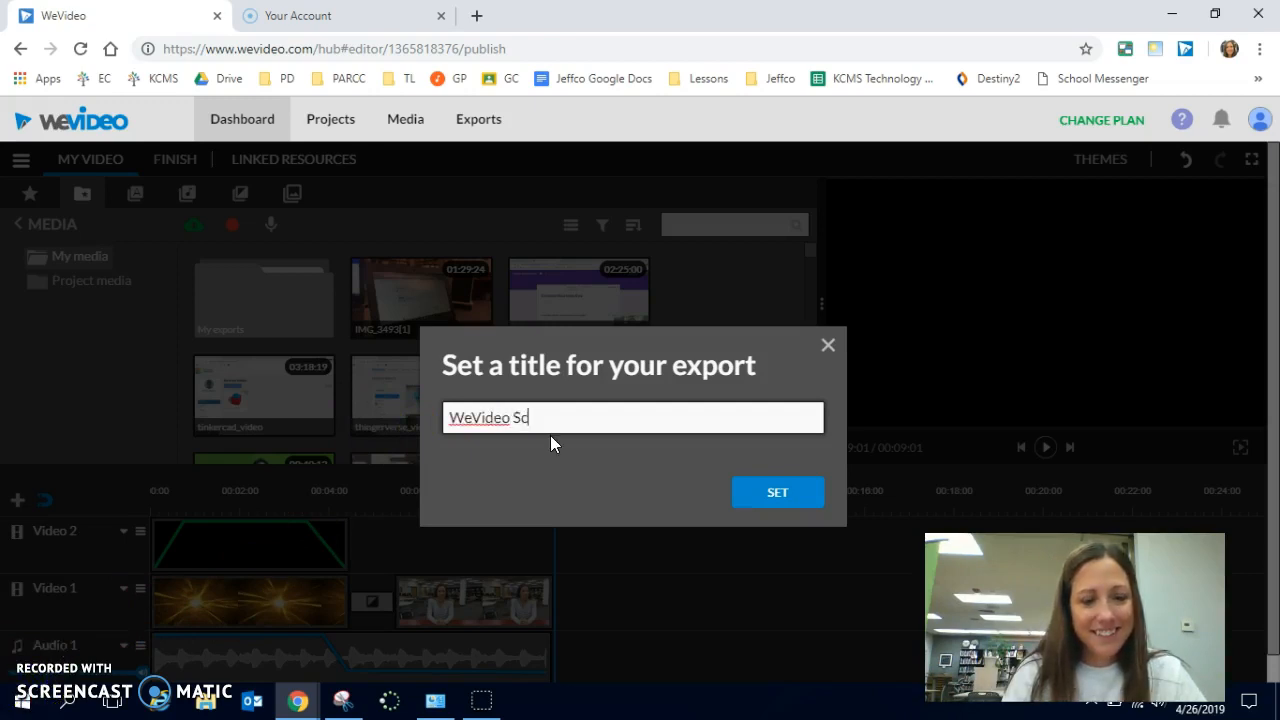
type("Screencast")
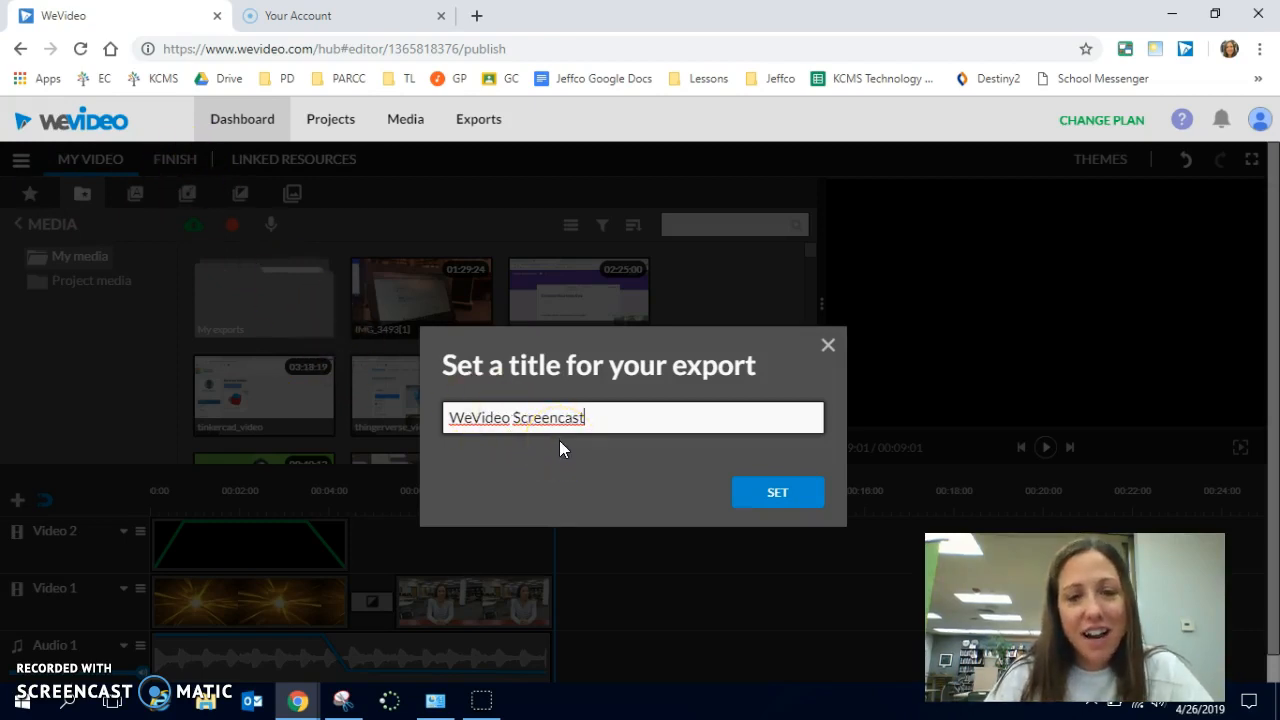
left_click(796, 495)
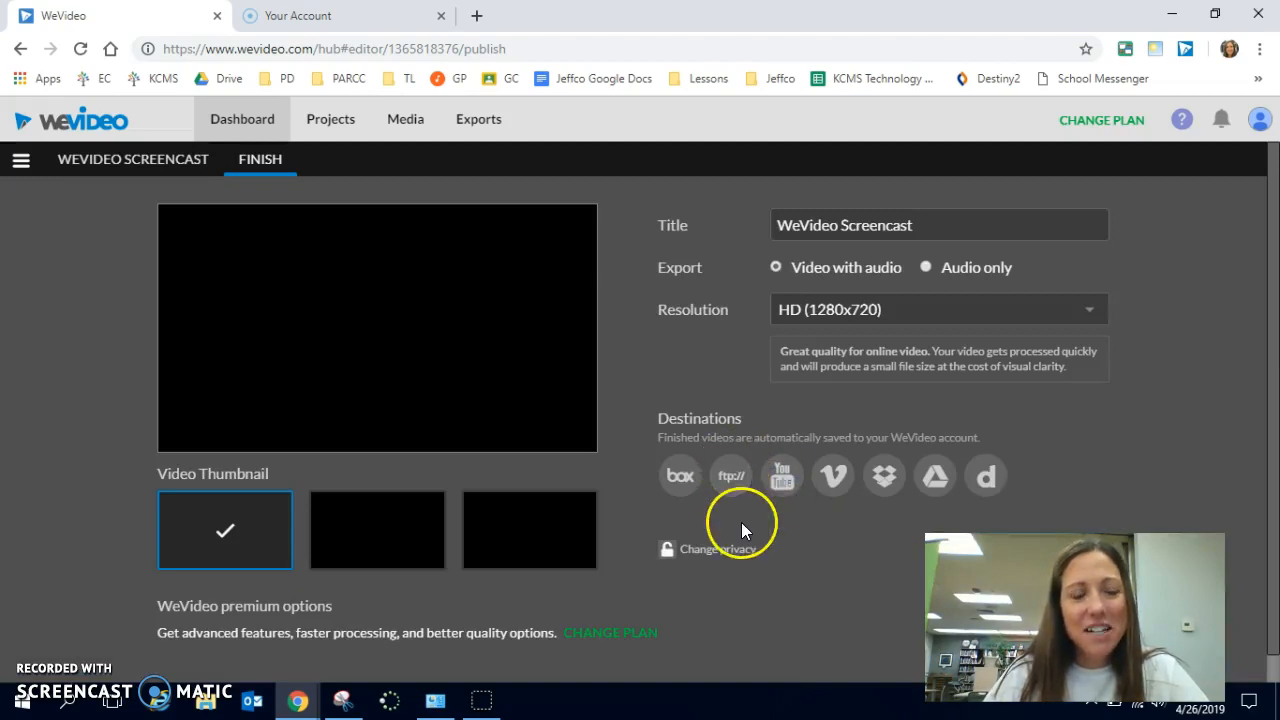
- Export the project as video with audio at HD (1280x720) resolution
scroll(214, 391, "down", 1)
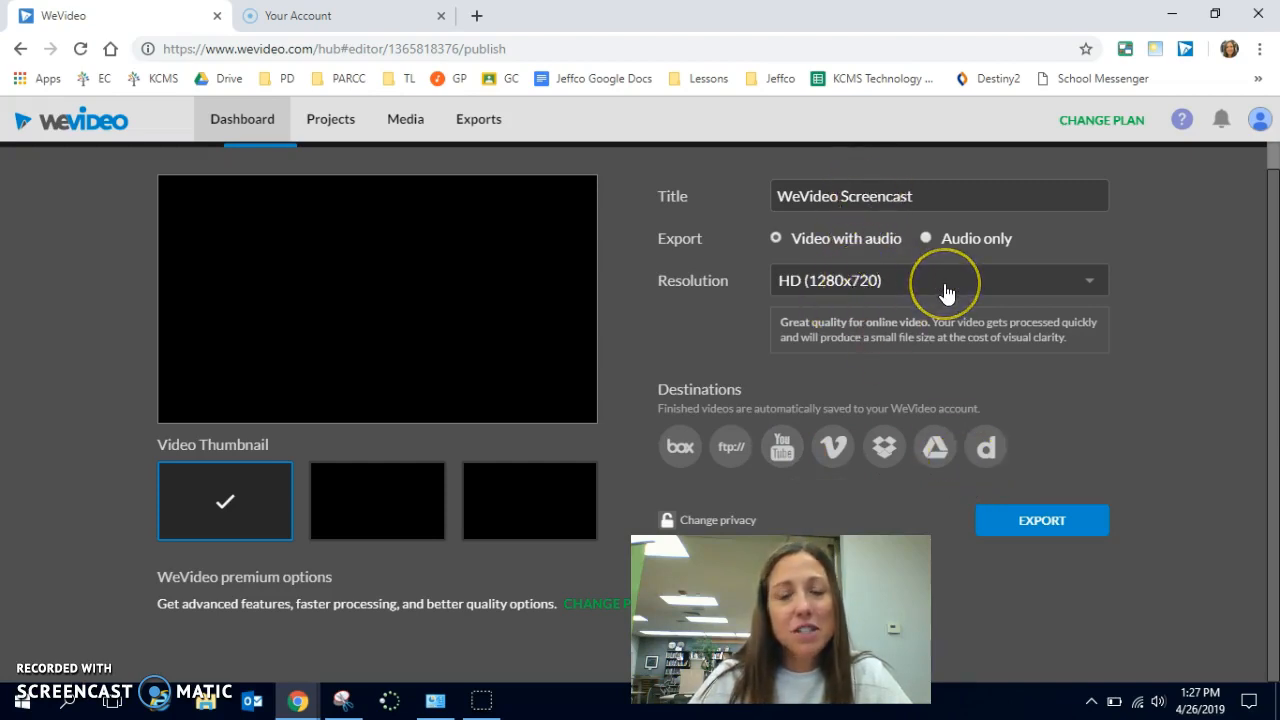
left_click(1044, 532)
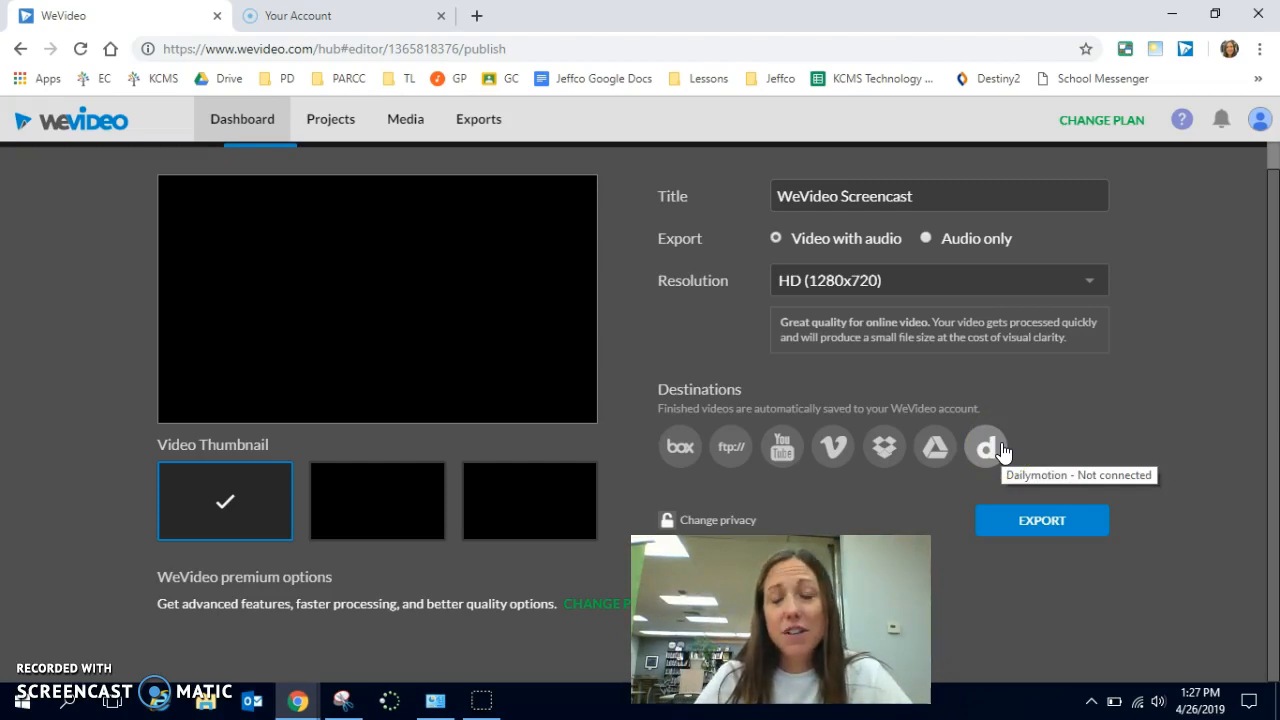
left_click(1025, 518)
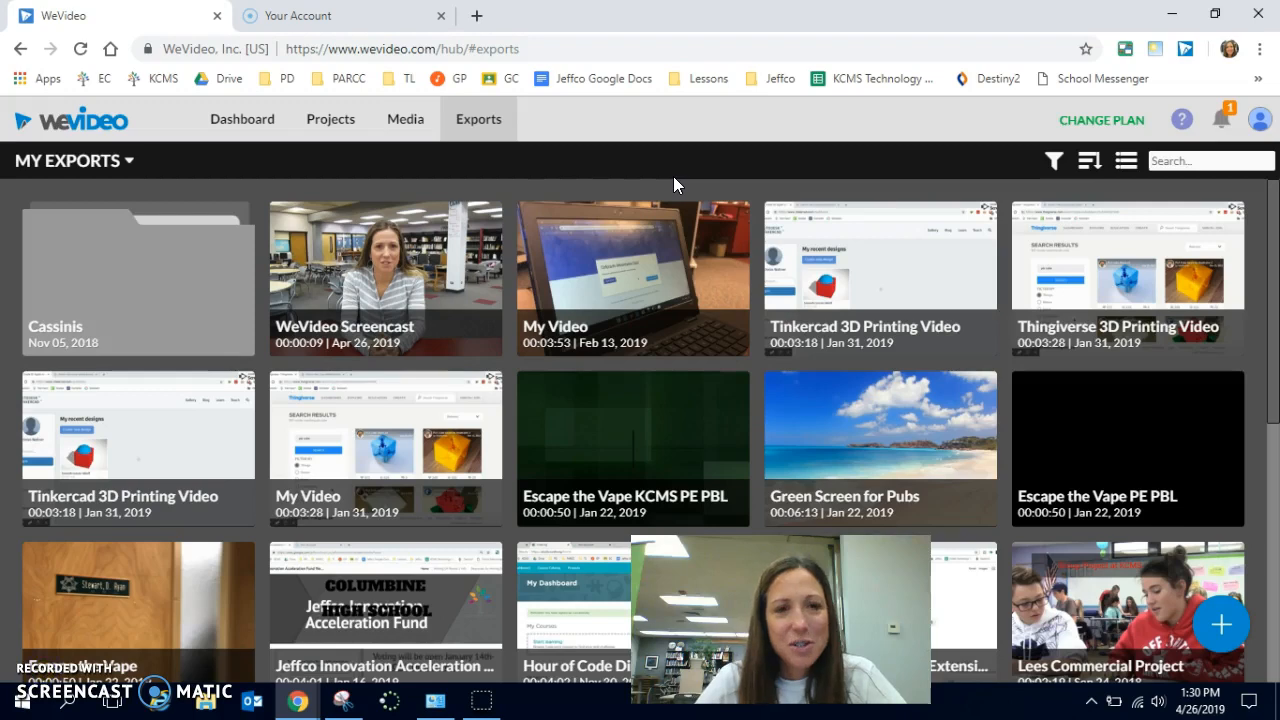
- Open the finished WeVideo Screencast video from the exports and play it
left_click(479, 123)
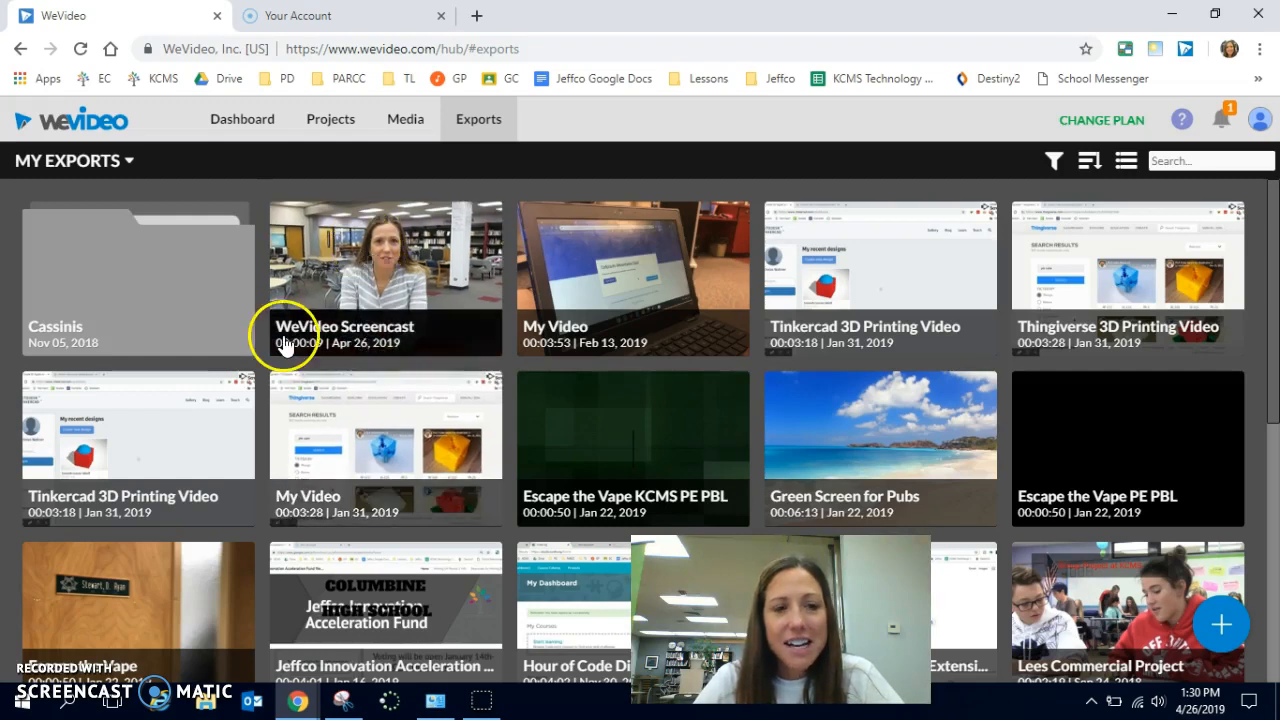
left_click(386, 279)
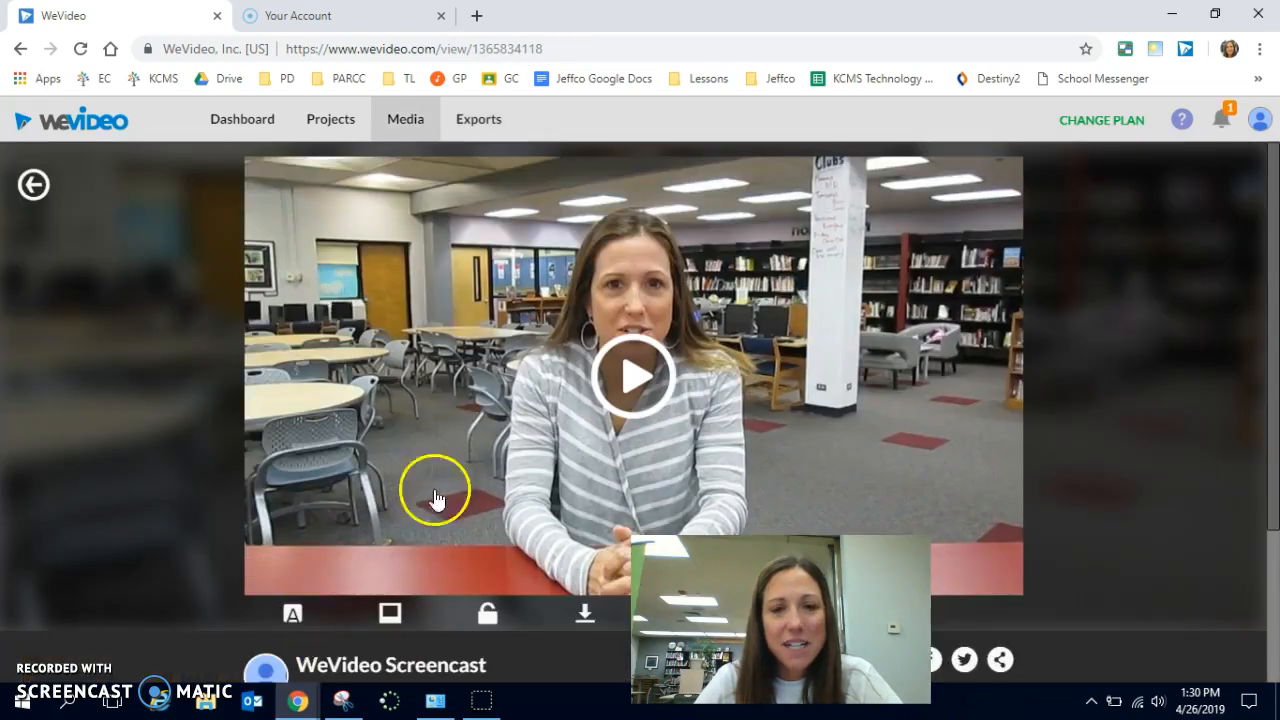
left_click(622, 377)
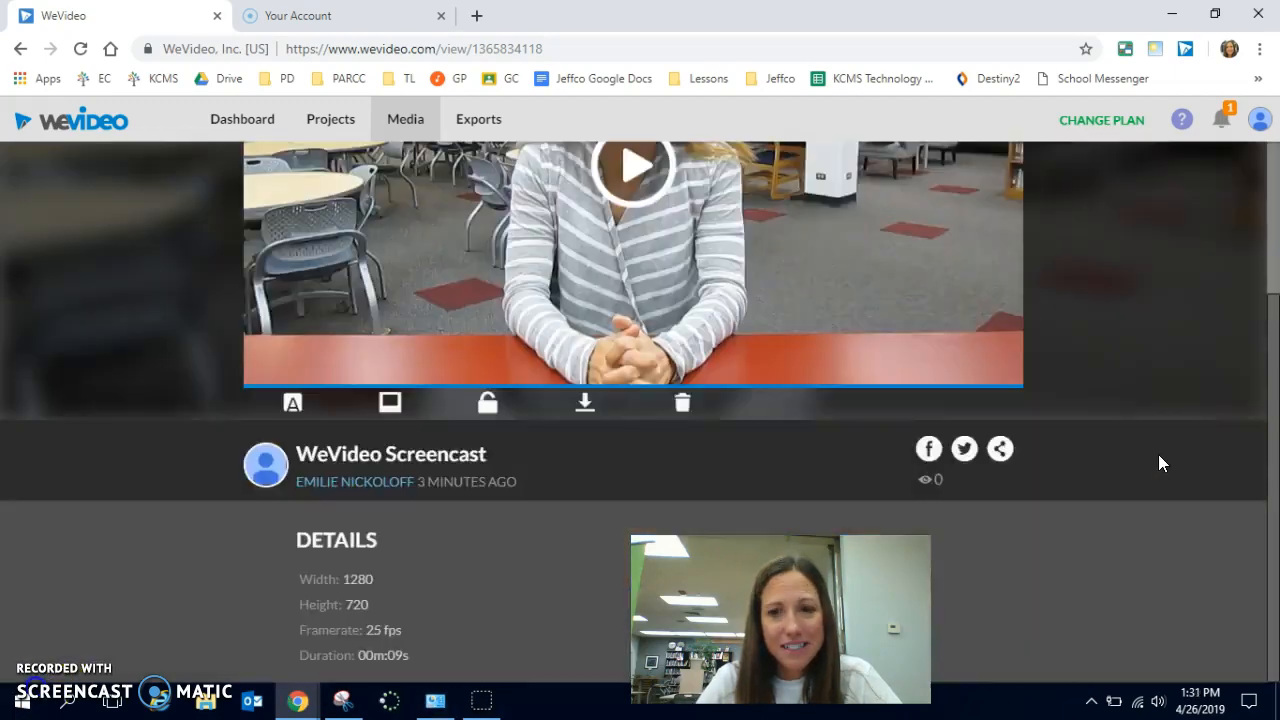
- Open the link and embed sharing options for the exported video and select its share link
scroll(1158, 458, "up", 3)
scroll(1158, 456, "down", 2)
left_click(1002, 474)
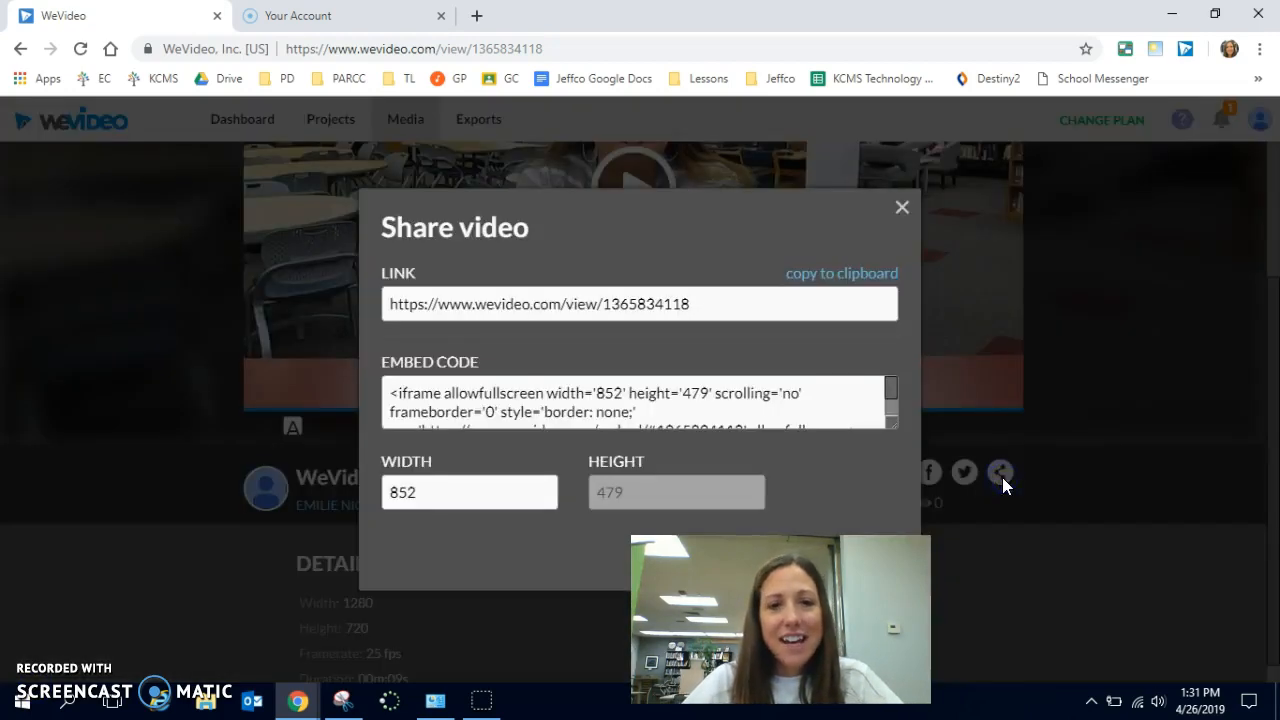
left_click(492, 306)
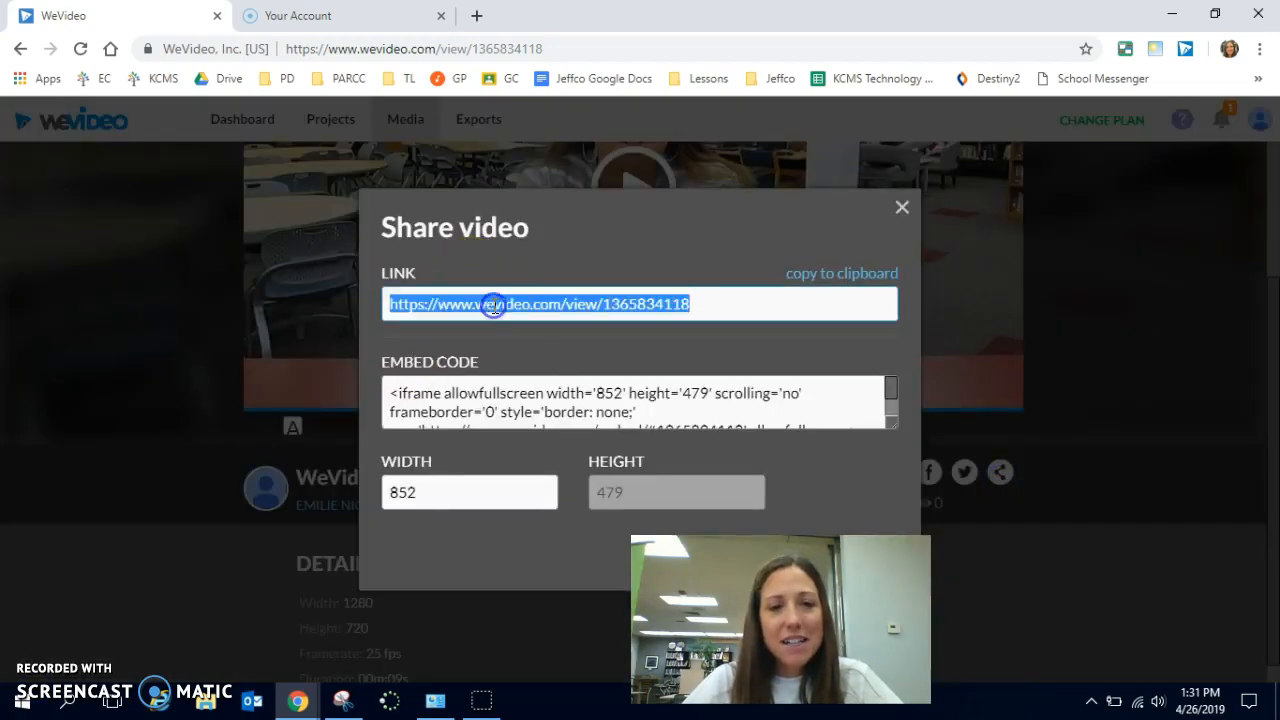